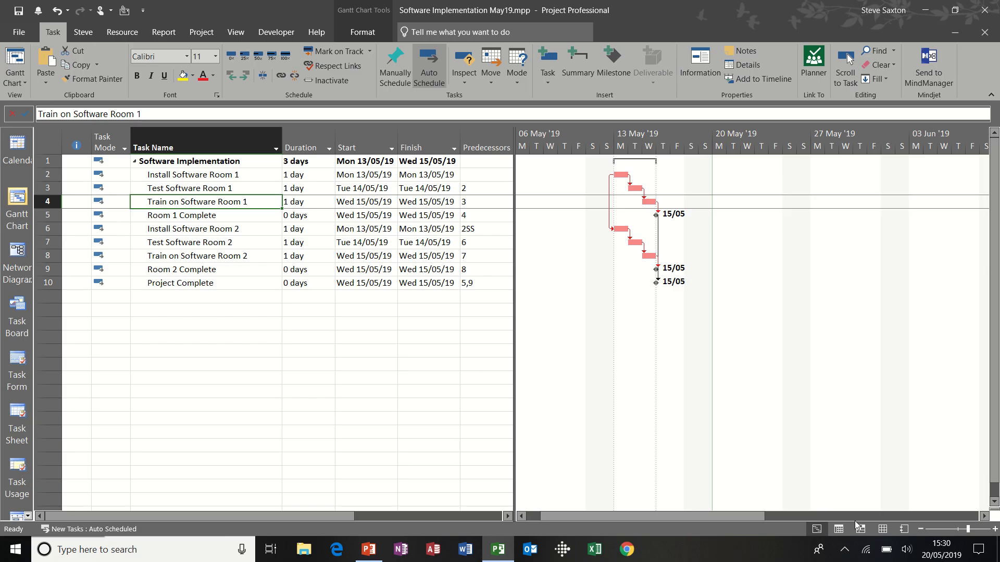
Step: Switch to the Resource Sheet and add the four team members' first names as resources in rows 1 to 4
{"action": "left_click", "coordinate": [882, 530]}
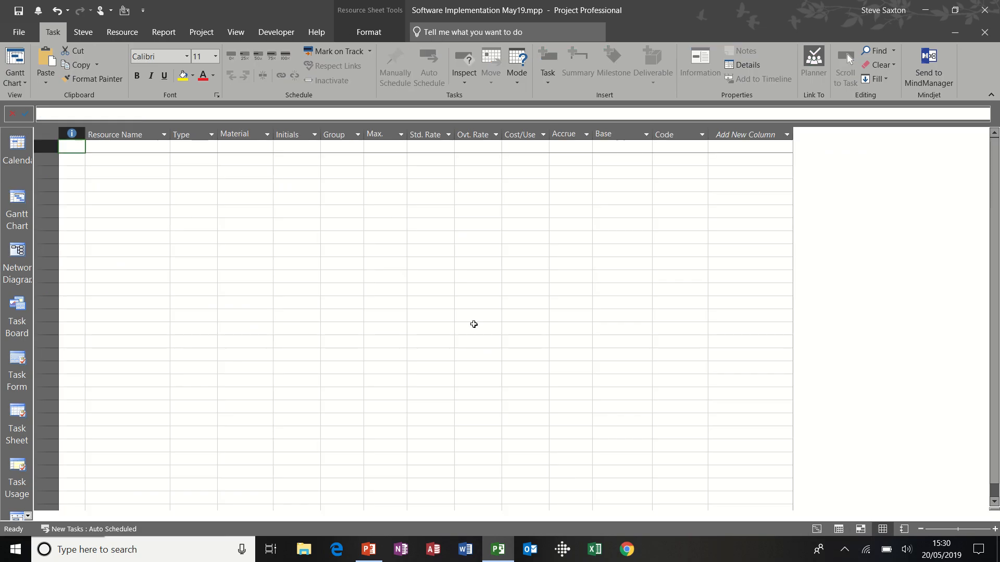
{"action": "left_click", "coordinate": [109, 145]}
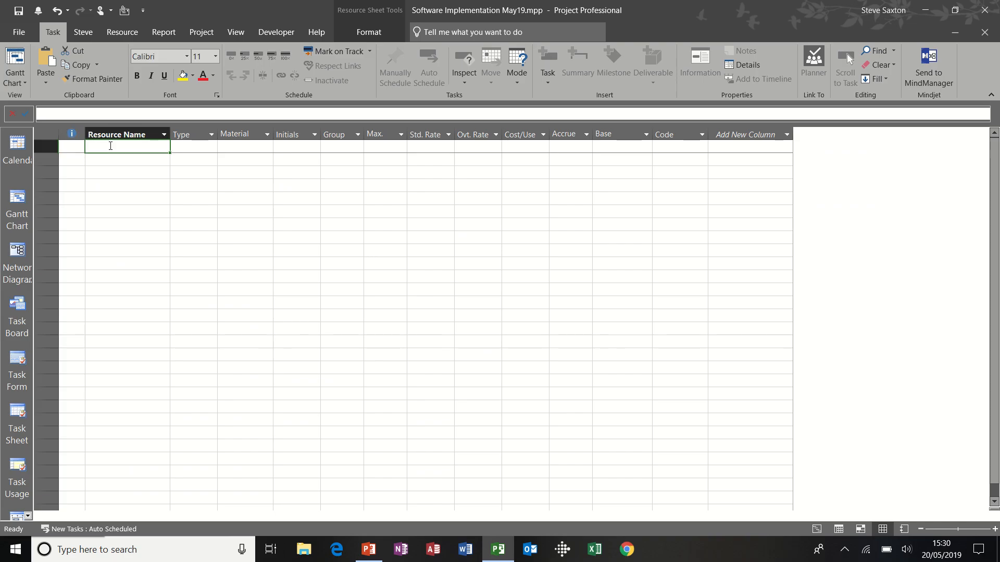
{"action": "type", "text": "Anna"}
{"action": "key", "text": "Return"}
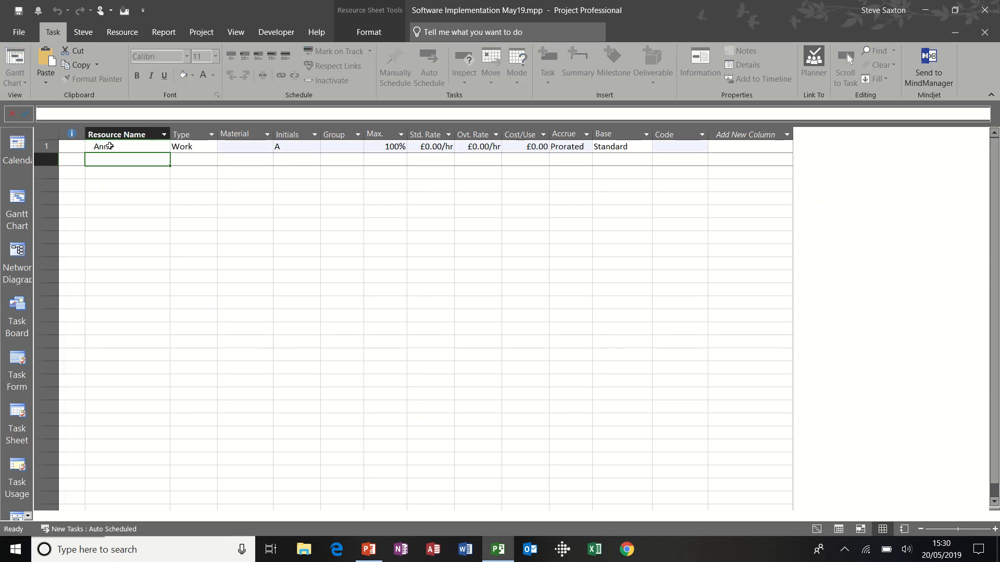
{"action": "type", "text": "Bob"}
{"action": "key", "text": "Return"}
{"action": "type", "text": "Bi"}
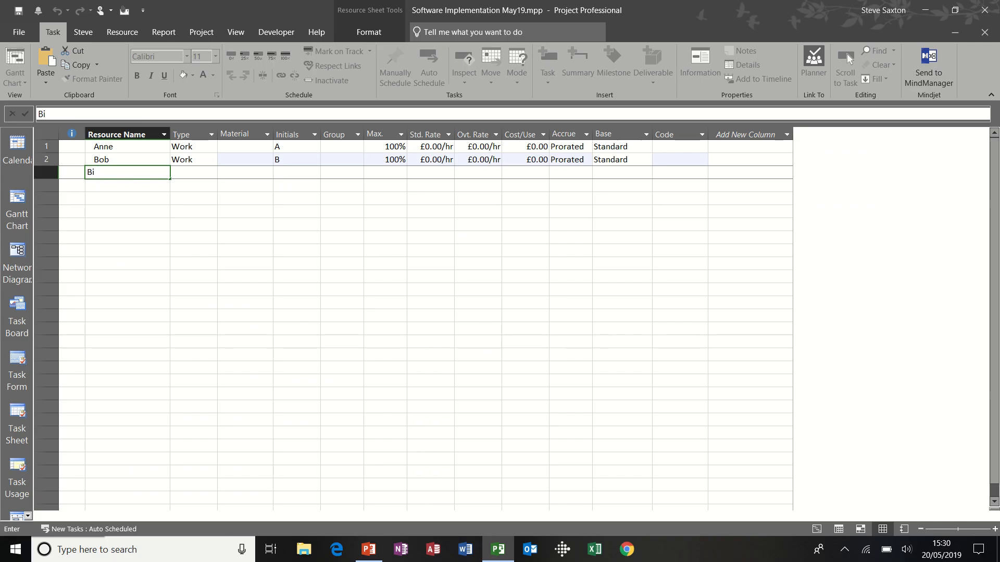
{"action": "type", "text": "ll"}
{"action": "key", "text": "Return"}
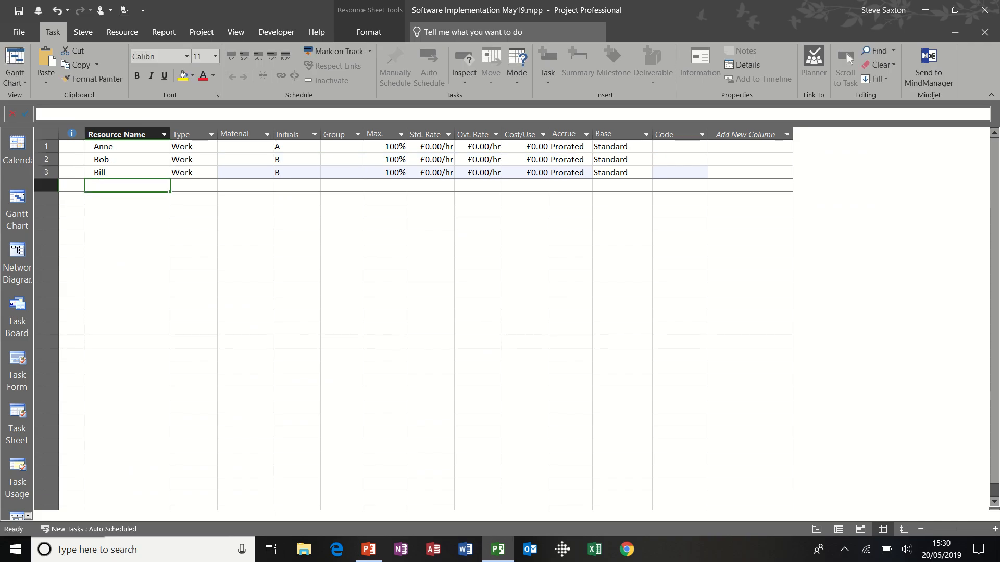
{"action": "type", "text": "Ben"}
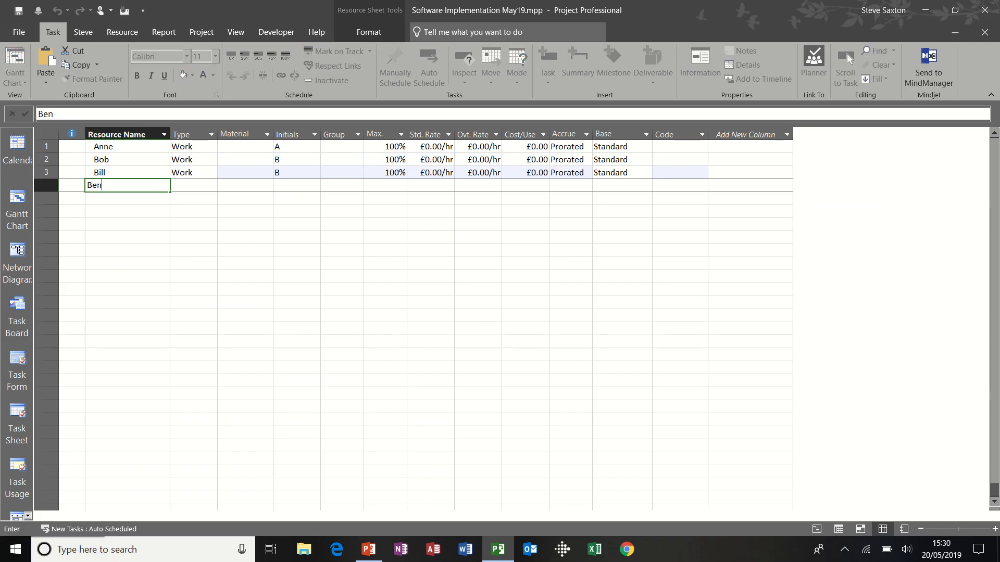
{"action": "key", "text": "Return"}
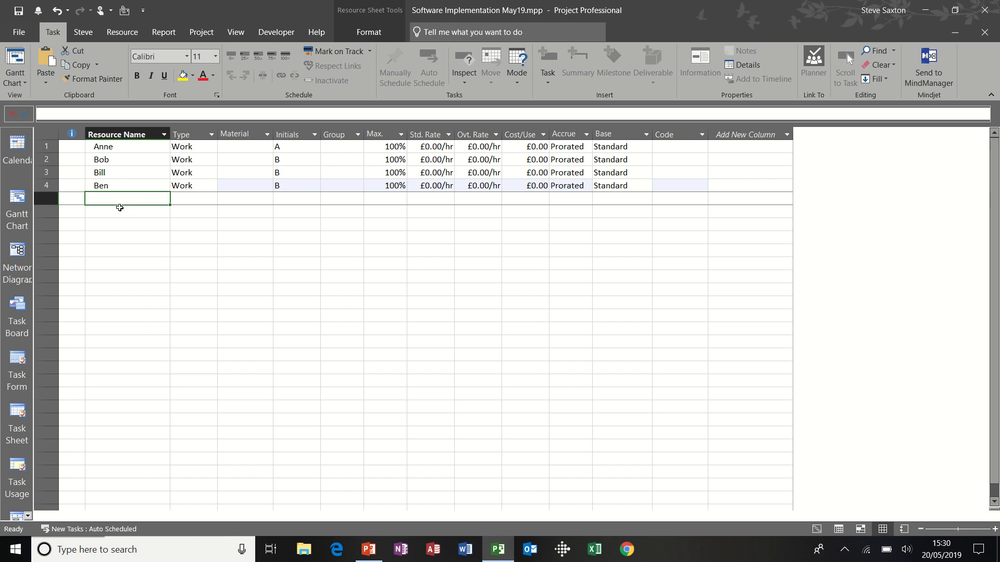
Step: Add the resources Microsoft Office, Computers and Paper in rows 5 to 7, below the team members
{"action": "type", "text": "Microsoft"}
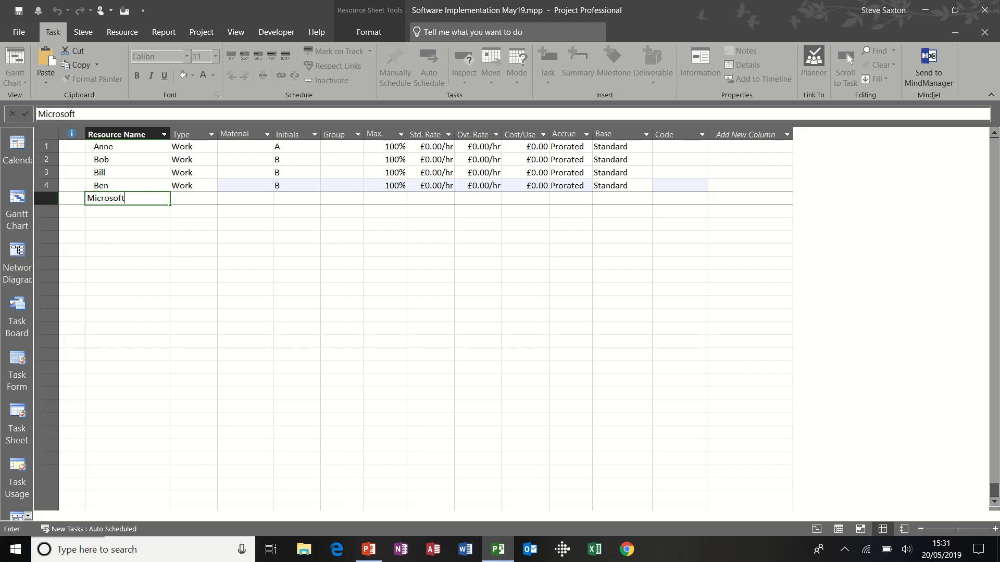
{"action": "type", "text": " Office"}
{"action": "key", "text": "Return"}
{"action": "type", "text": "C"}
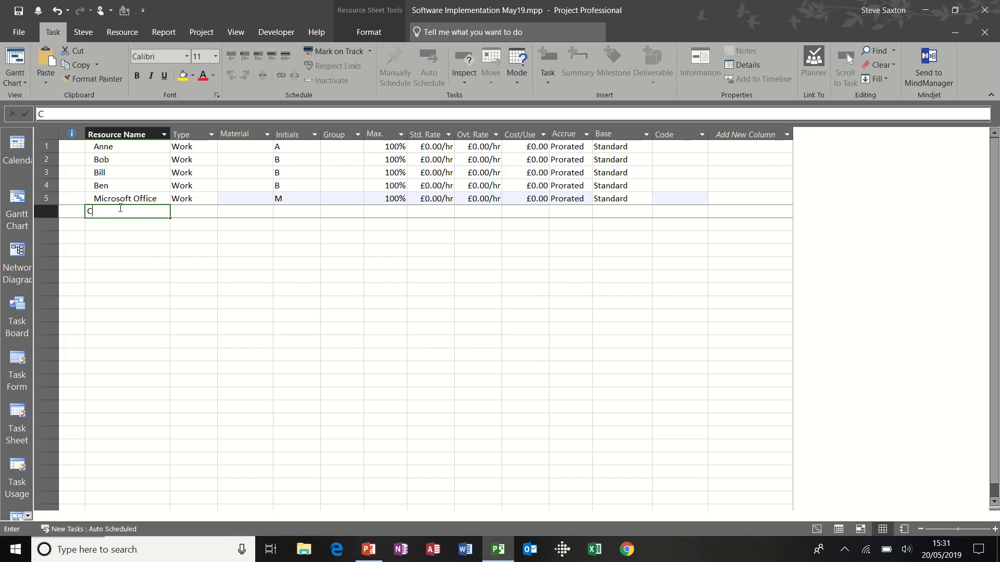
{"action": "type", "text": "omputer"}
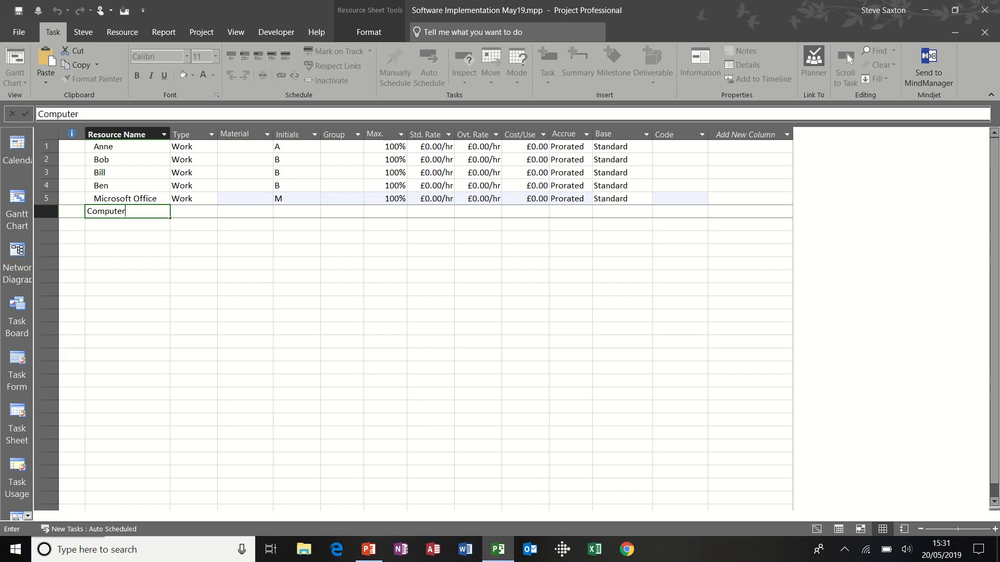
{"action": "type", "text": "s"}
{"action": "key", "text": "Return"}
{"action": "type", "text": "Paper"}
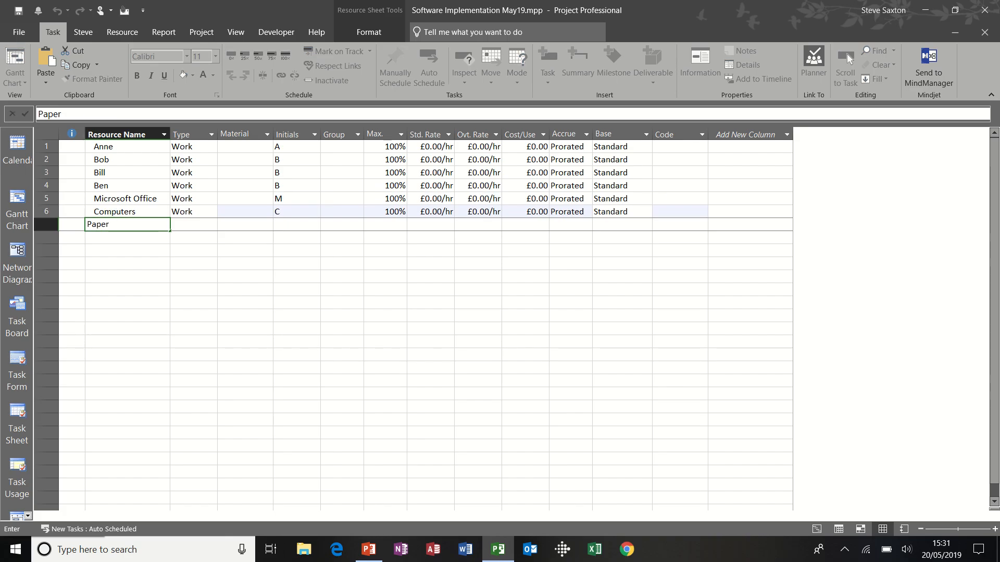
{"action": "key", "text": "Return"}
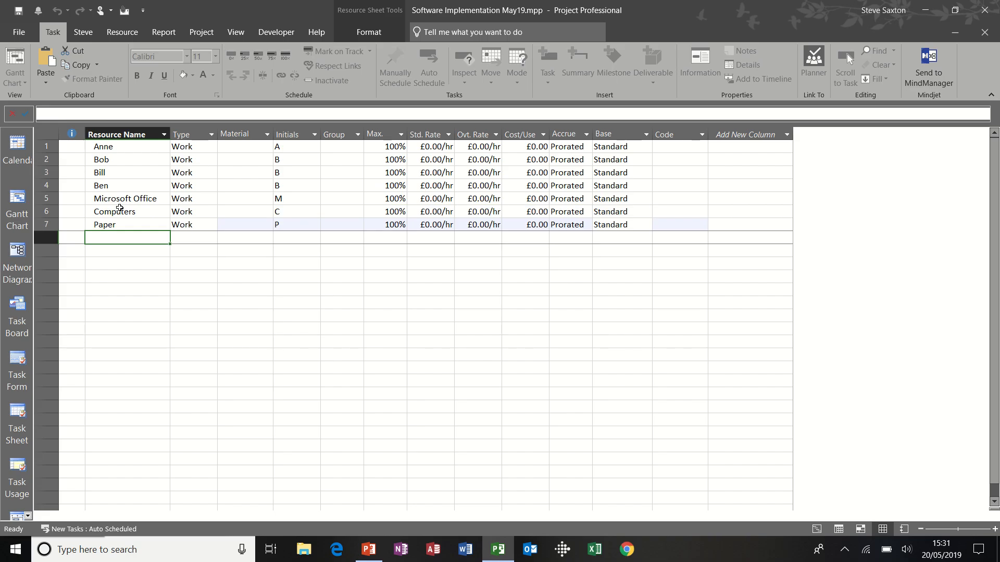
Step: Add Hotel and Contractors as resources in rows 8 and 9, below Paper
{"action": "type", "text": "Hotel"}
{"action": "key", "text": "Return"}
{"action": "type", "text": "Contractors"}
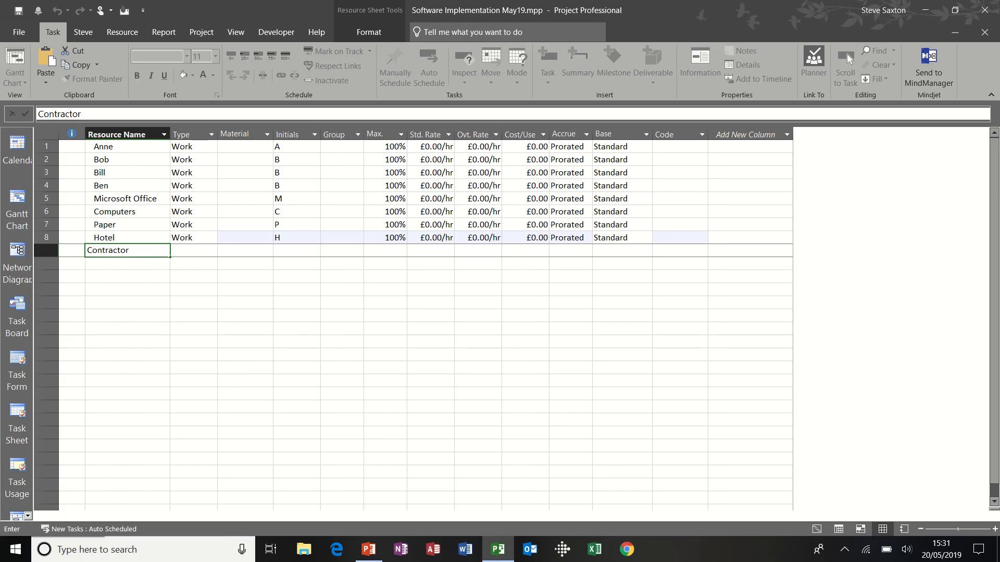
{"action": "left_click", "coordinate": [199, 251]}
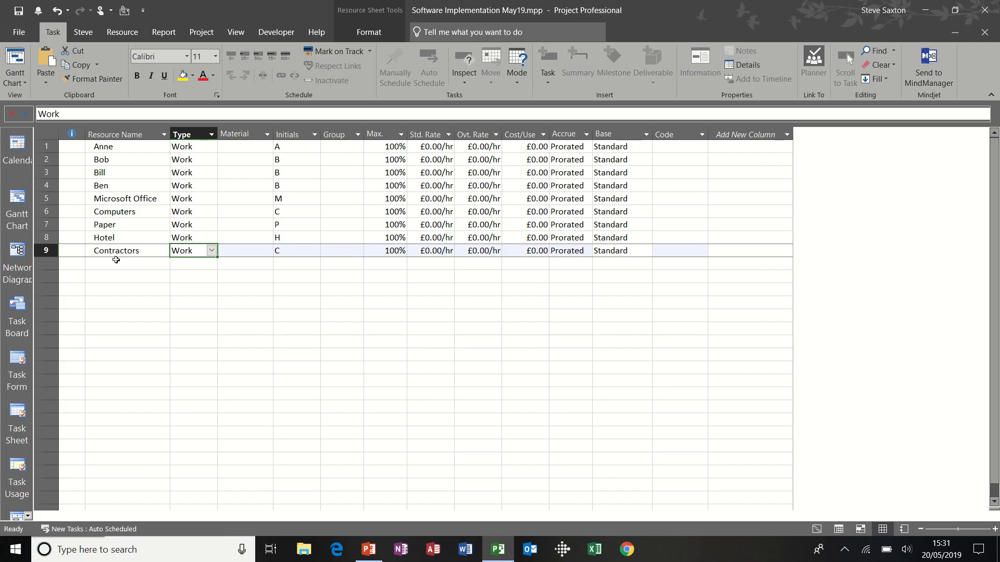
Step: Examine the available resource type options for the resource in row 1
{"action": "left_click", "coordinate": [206, 150]}
{"action": "left_click", "coordinate": [211, 147]}
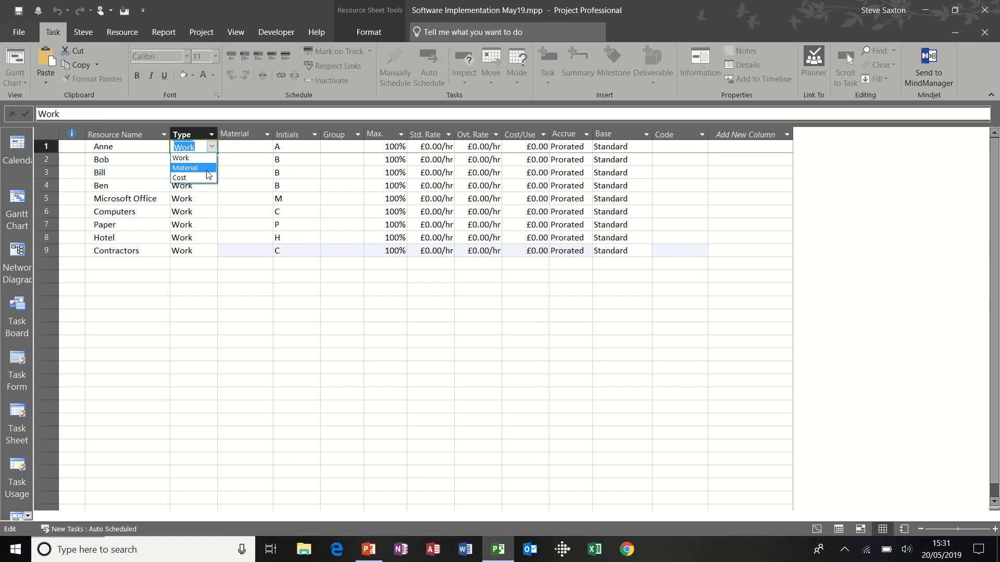
{"action": "left_click", "coordinate": [198, 204]}
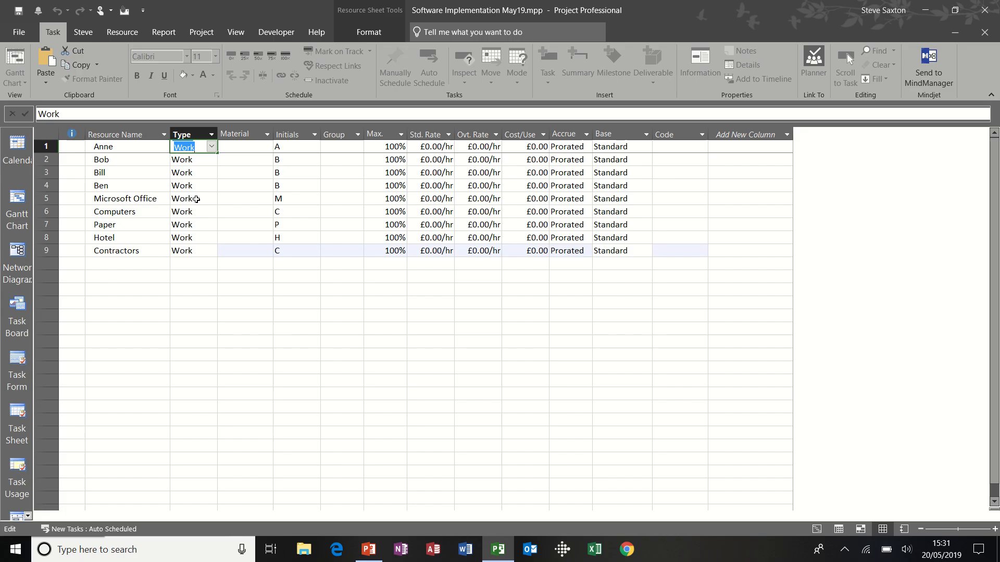
Step: Set the type of Microsoft Office to Material and fill it down to Computers and Paper
{"action": "left_click", "coordinate": [196, 199]}
{"action": "left_click", "coordinate": [212, 198]}
{"action": "left_click", "coordinate": [207, 219]}
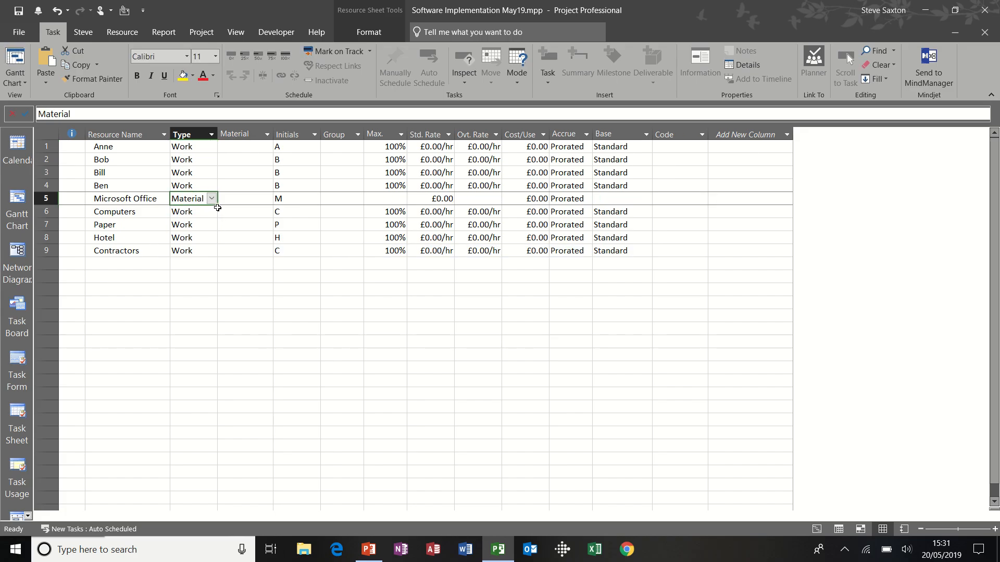
{"action": "left_click_drag", "start_coordinate": [217, 211], "coordinate": [216, 228]}
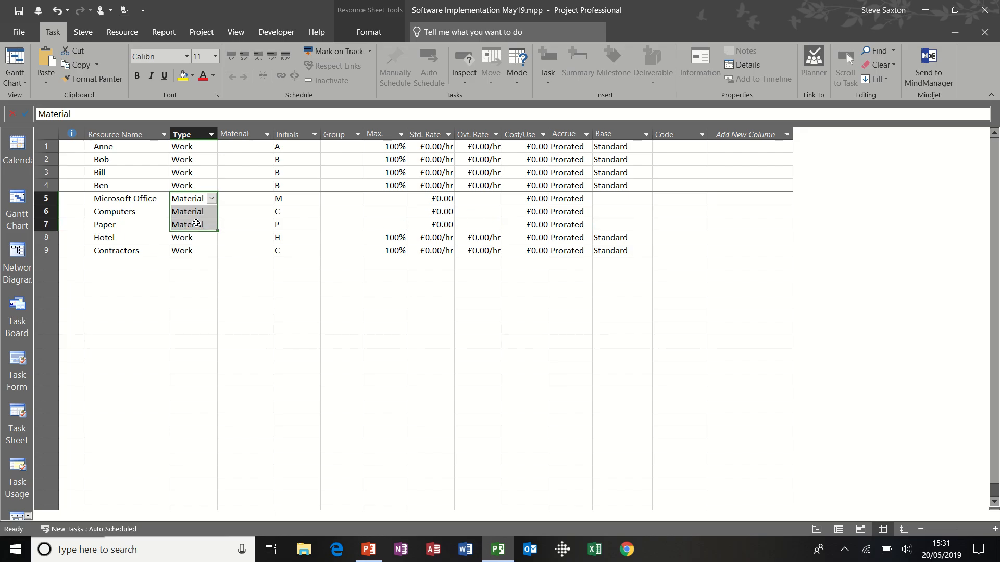
Step: Set the type of the Hotel resource to Cost
{"action": "left_click", "coordinate": [196, 240]}
{"action": "left_click", "coordinate": [211, 237]}
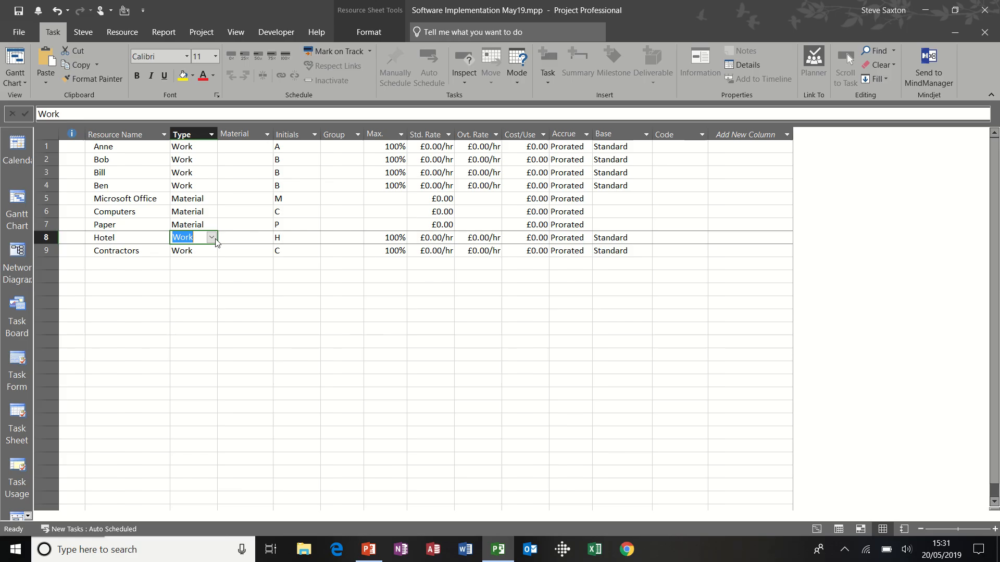
{"action": "left_click", "coordinate": [202, 269]}
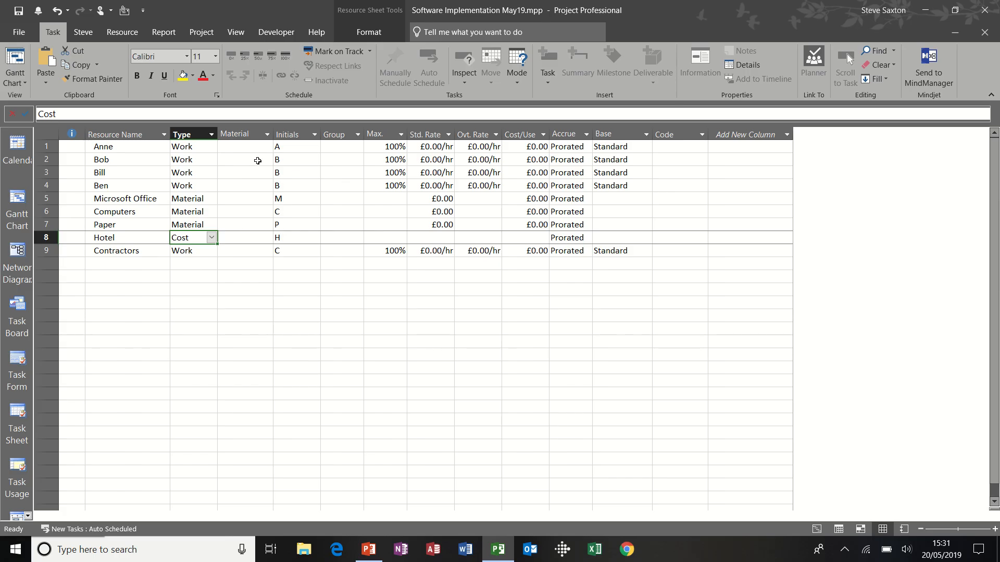
Step: Enter the material labels MSO for Microsoft Office, PCs for Computers and Pack for Paper
{"action": "left_click", "coordinate": [237, 198]}
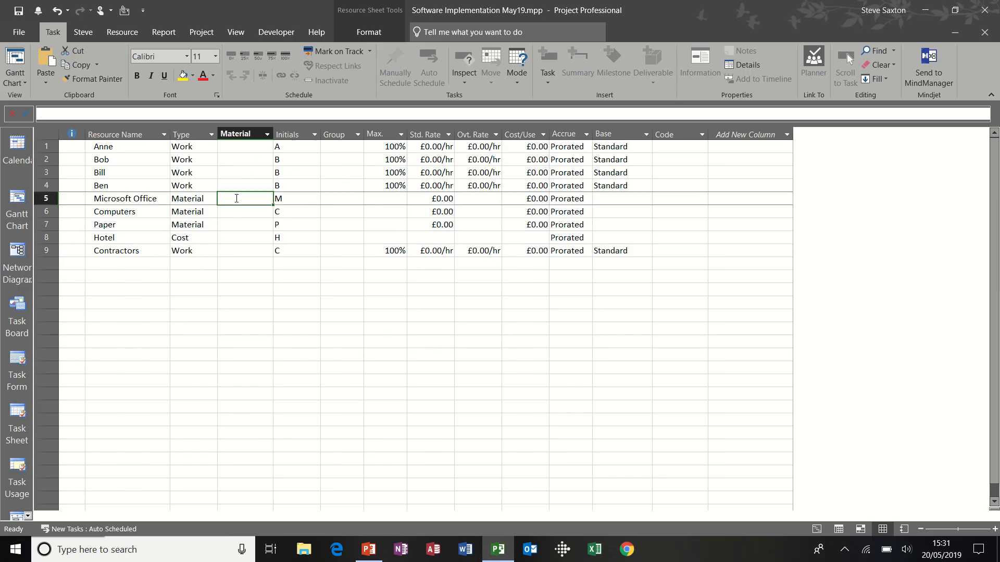
{"action": "type", "text": "MSO"}
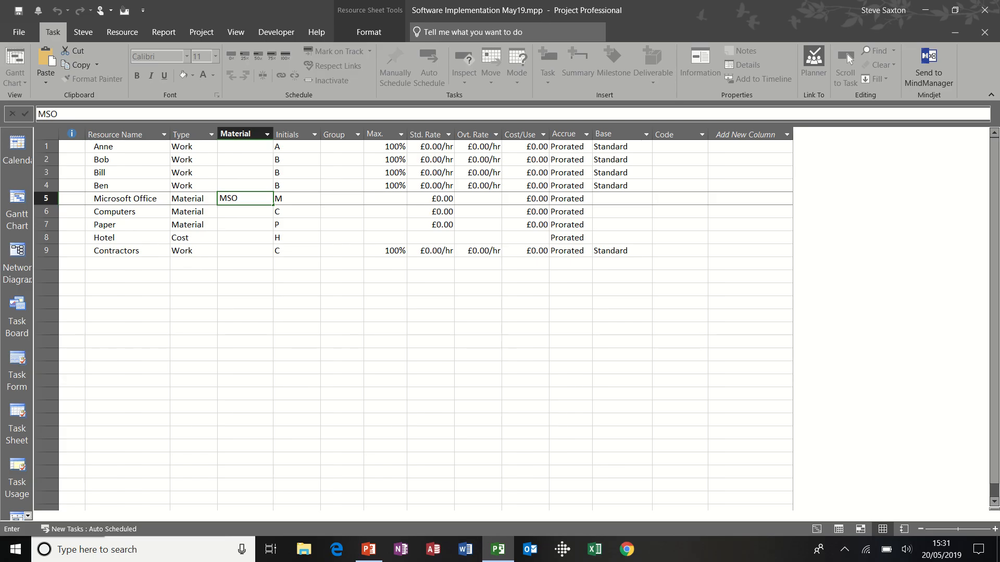
{"action": "key", "text": "Return"}
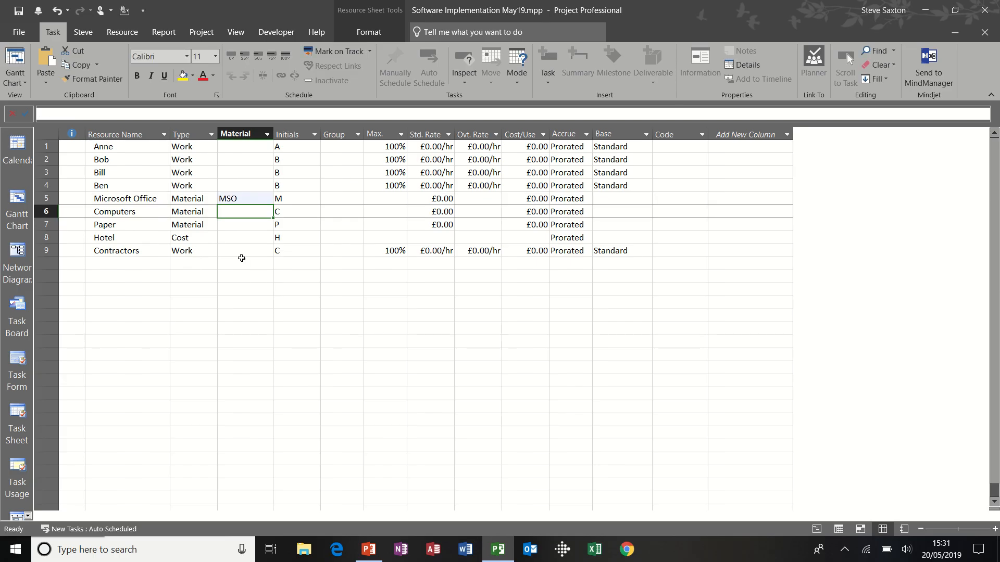
{"action": "type", "text": "PC"}
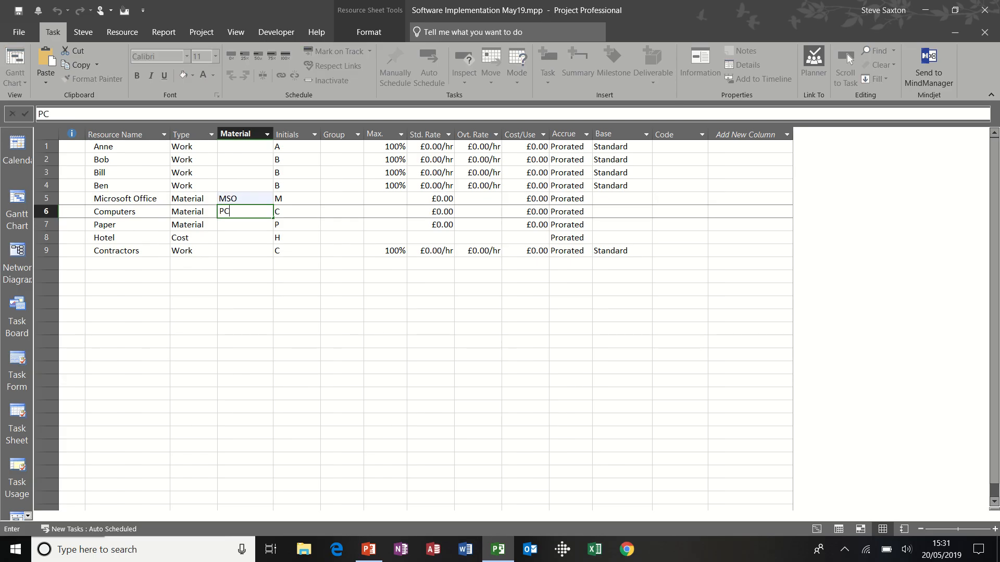
{"action": "key", "text": "Return"}
{"action": "type", "text": "Pa"}
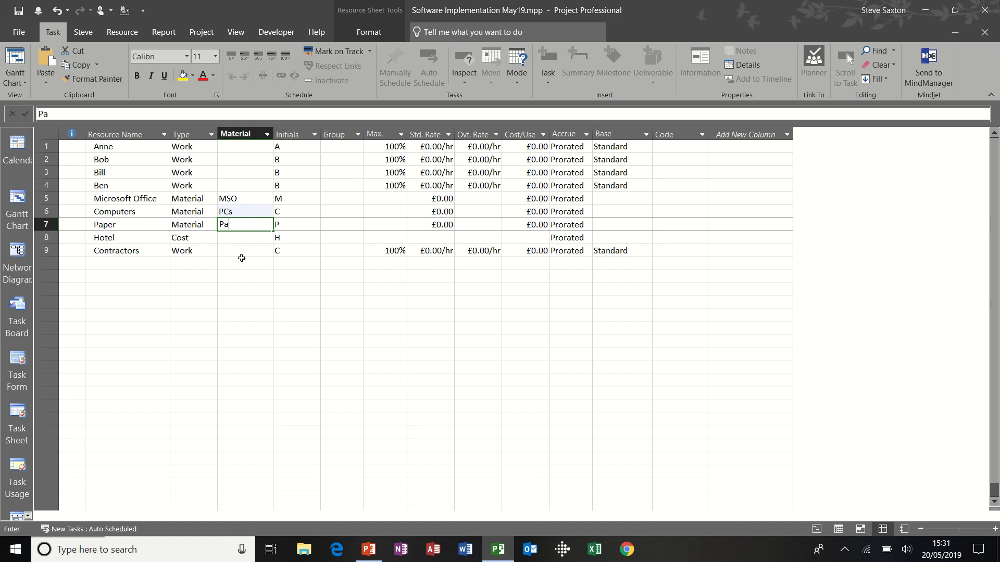
{"action": "type", "text": "ck"}
{"action": "key", "text": "Return"}
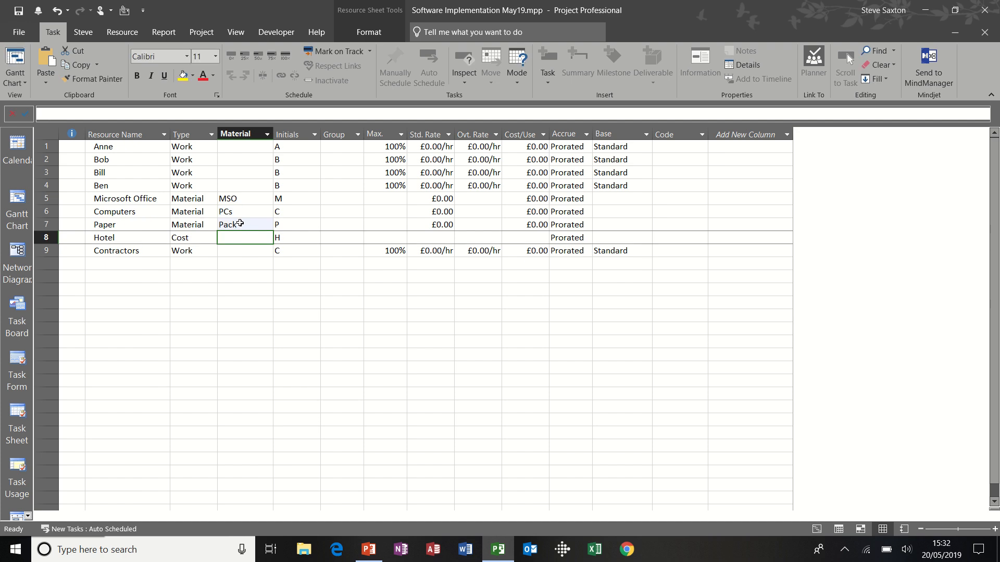
Step: Assign the group Trainer to the resources in rows 1 and 2, Admin to row 3 and Manager to row 4
{"action": "left_click", "coordinate": [343, 147]}
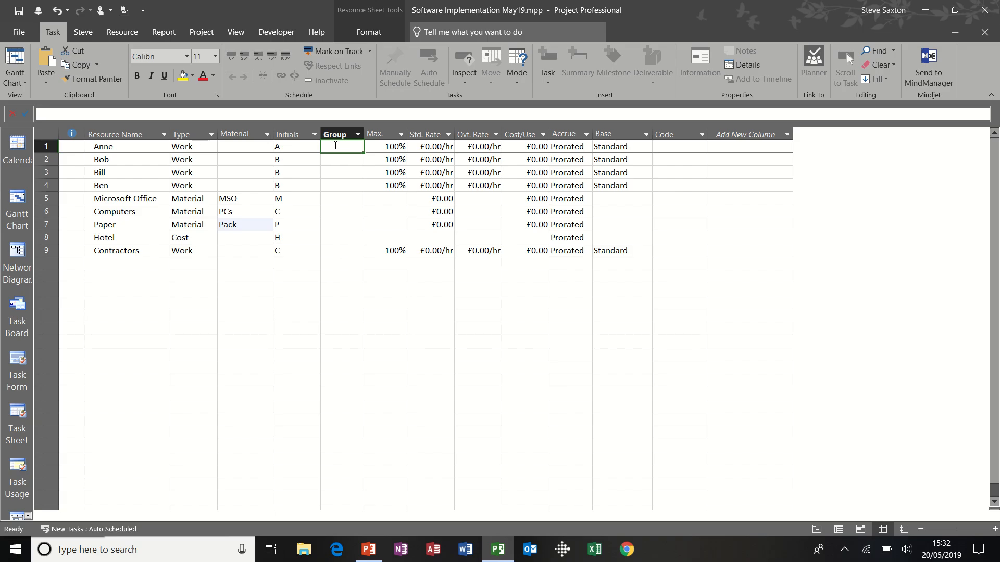
{"action": "type", "text": "Trainer"}
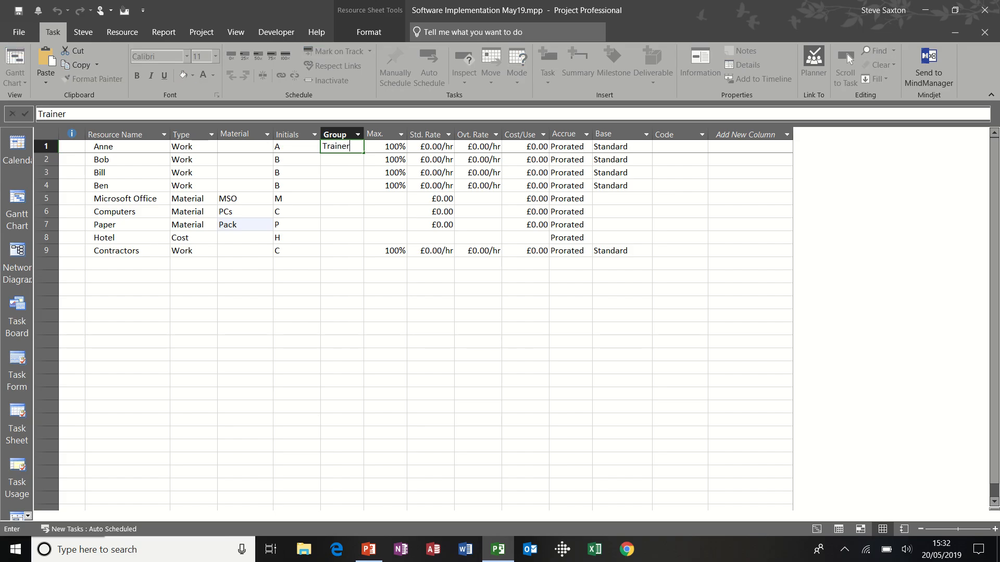
{"action": "key", "text": "Return"}
{"action": "type", "text": "Trainer"}
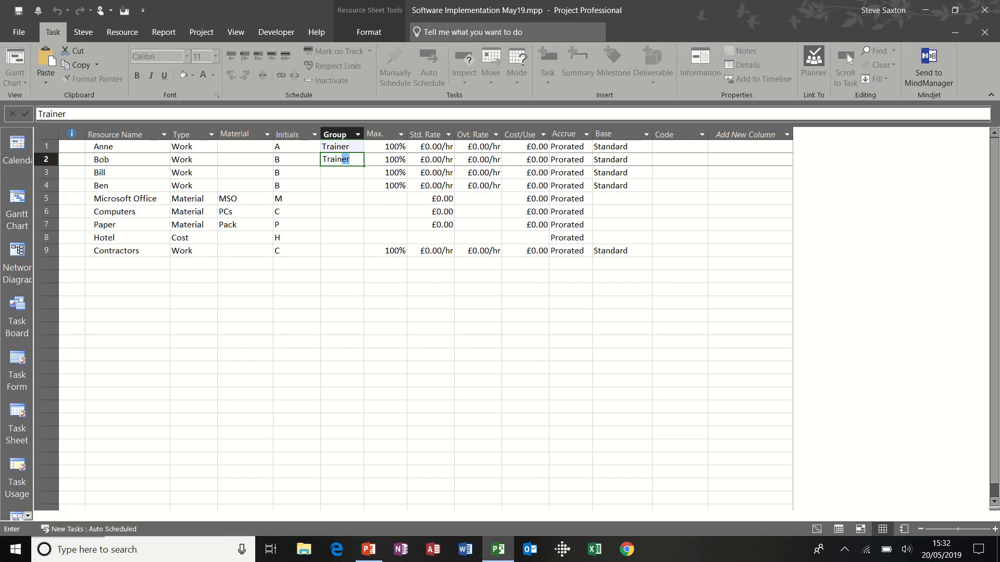
{"action": "key", "text": "Return"}
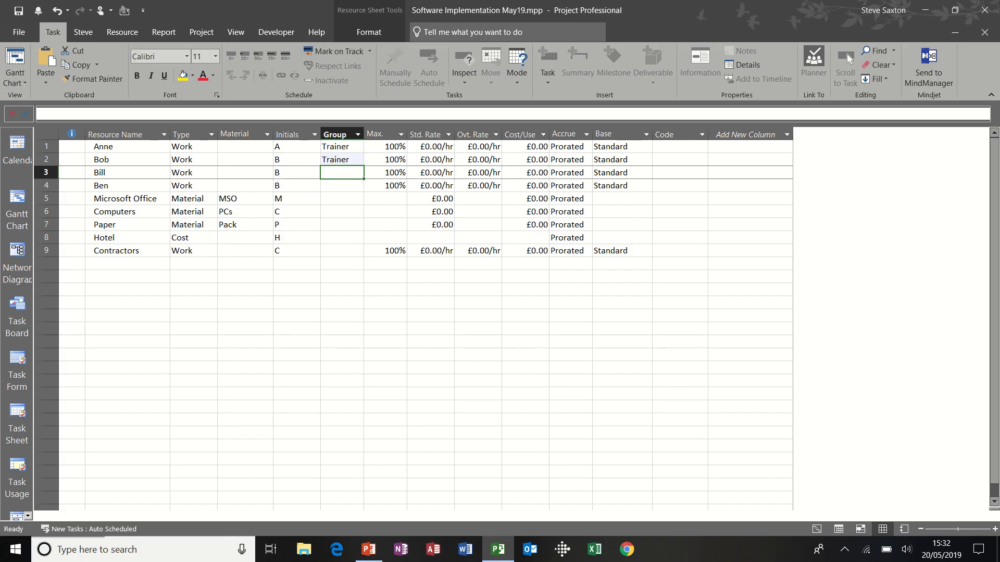
{"action": "type", "text": "Admin"}
{"action": "key", "text": "Return"}
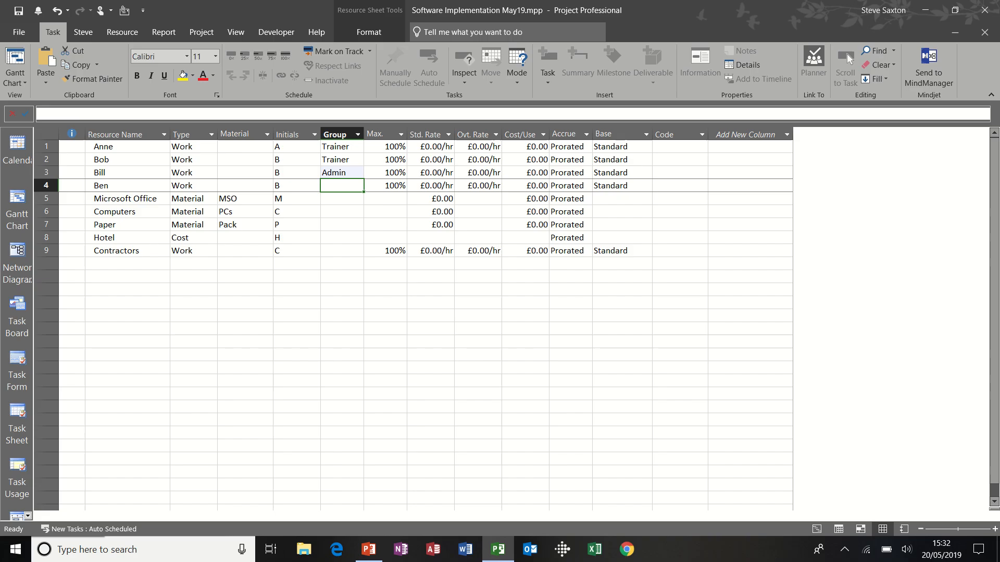
{"action": "type", "text": "Manager"}
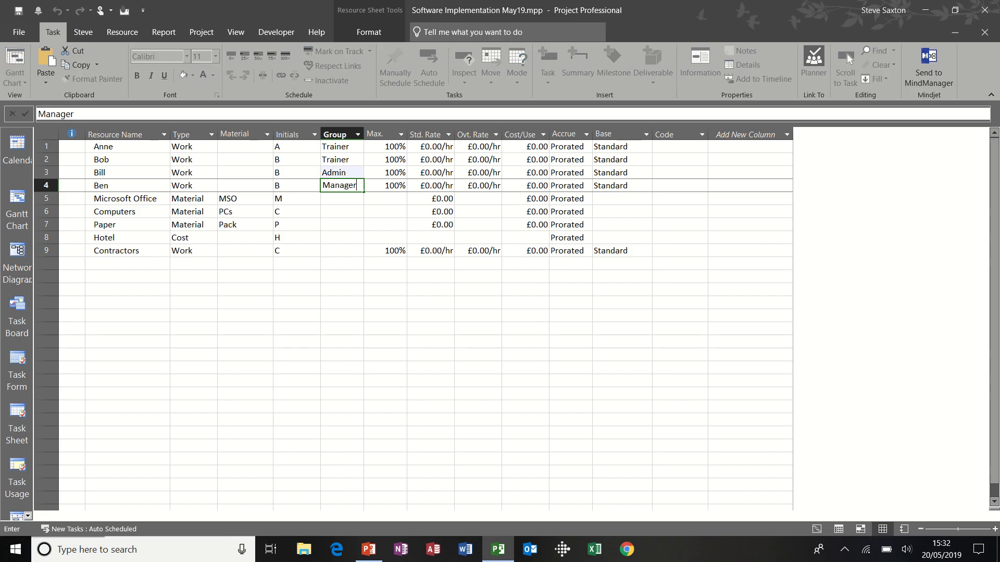
{"action": "key", "text": "Return"}
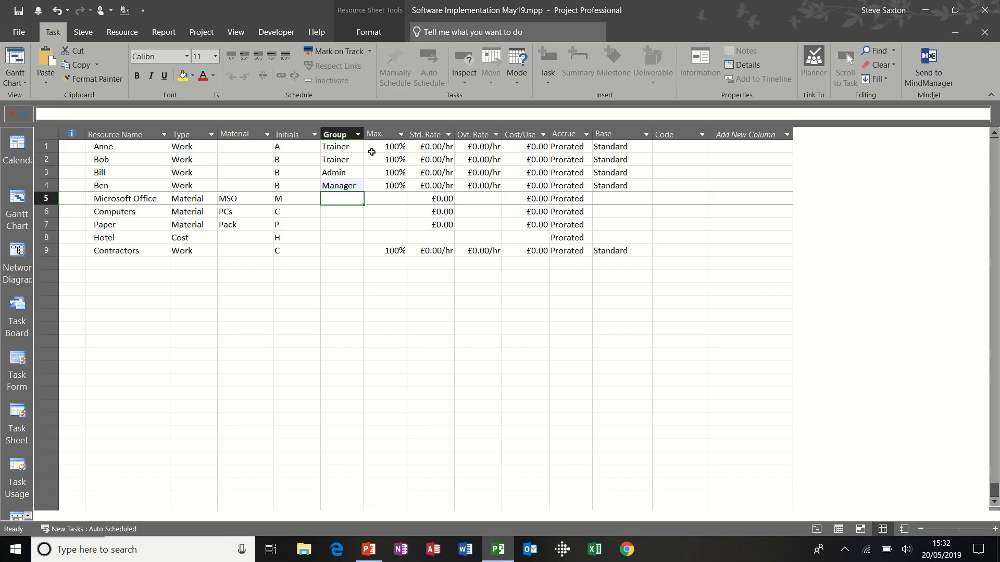
Step: Set a standard rate of £10.00/hr and an overtime rate of £15.00/hr for row 1 and fill both down to row 4
{"action": "left_click", "coordinate": [396, 148]}
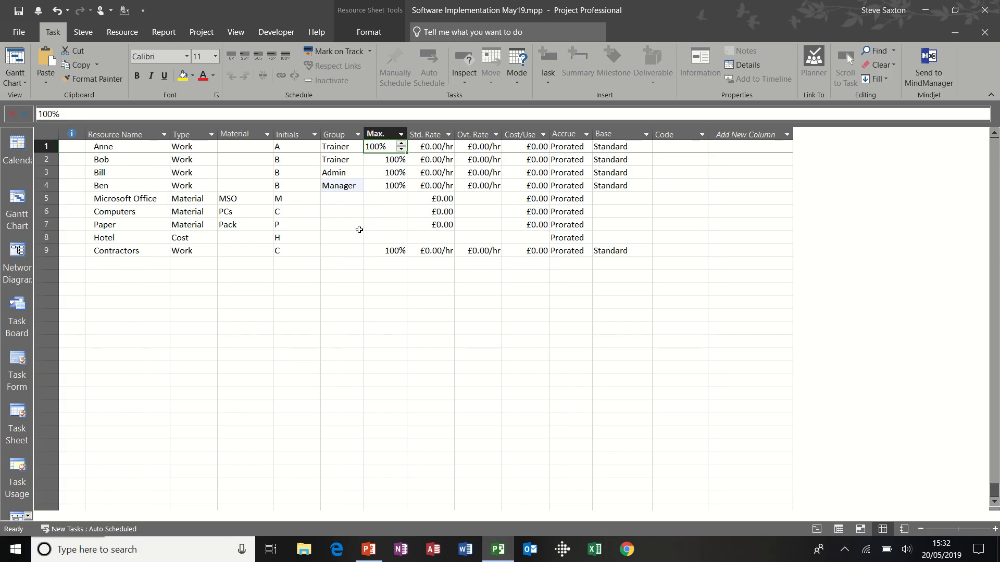
{"action": "key", "text": "Tab"}
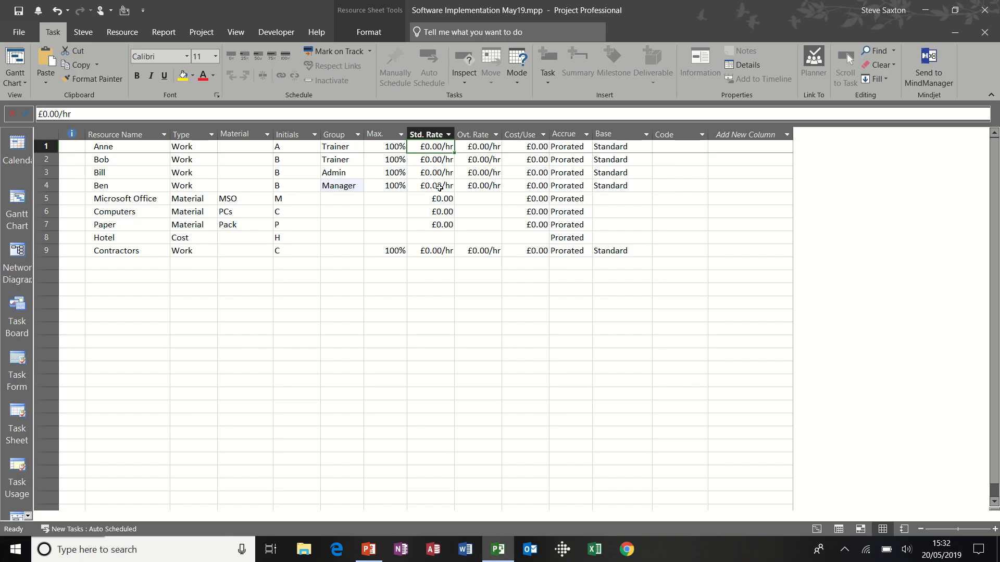
{"action": "type", "text": "10"}
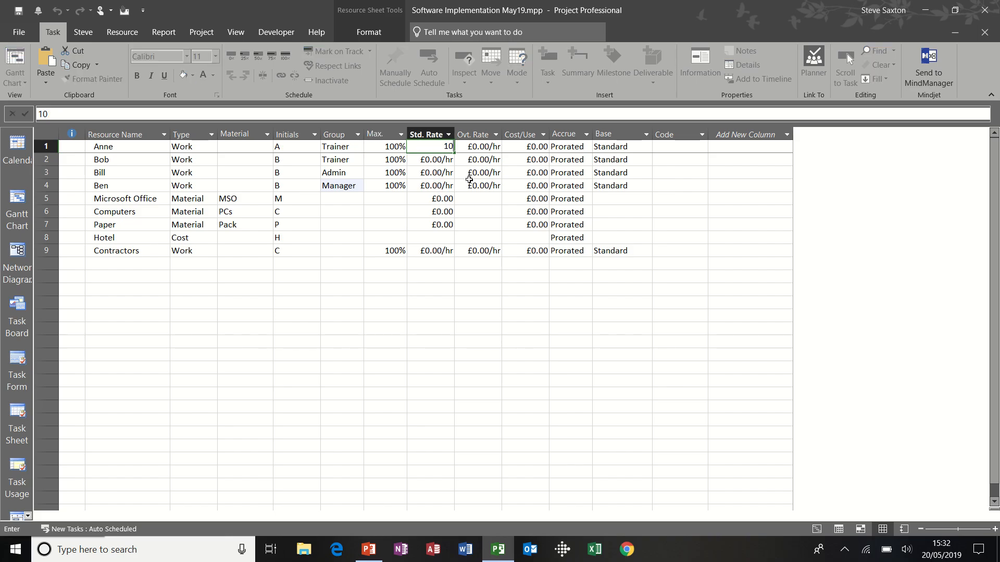
{"action": "left_click", "coordinate": [468, 147]}
{"action": "type", "text": "15"}
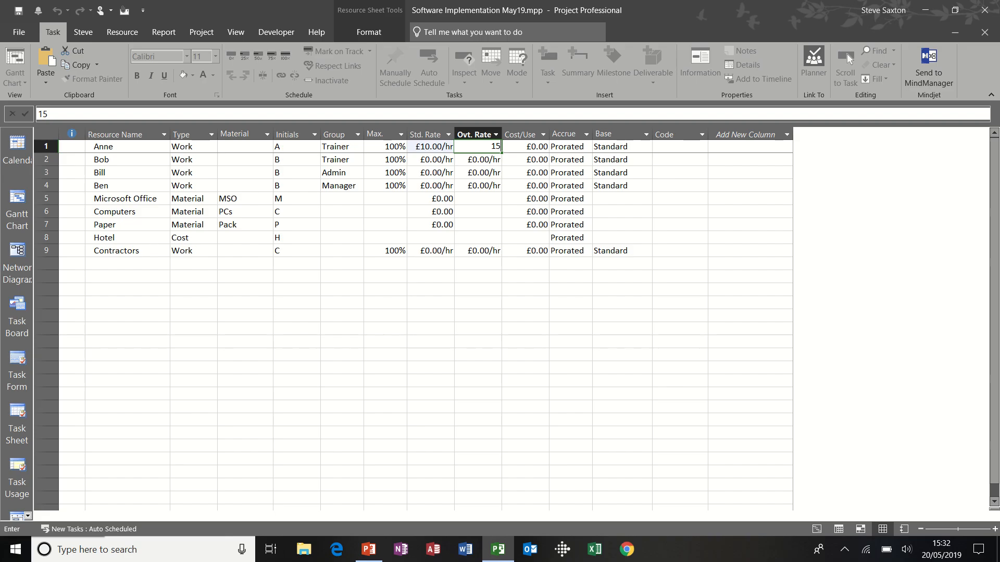
{"action": "left_click", "coordinate": [450, 159]}
{"action": "left_click_drag", "start_coordinate": [436, 147], "coordinate": [503, 191]}
Step: Set the standard rate of the Microsoft Office resource to £100
{"action": "left_click", "coordinate": [440, 201]}
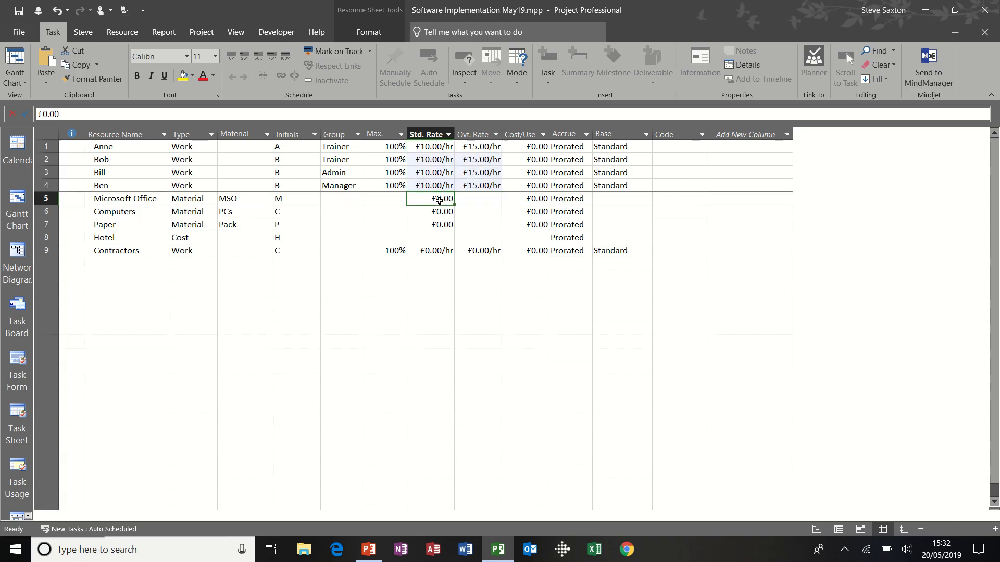
{"action": "type", "text": "100"}
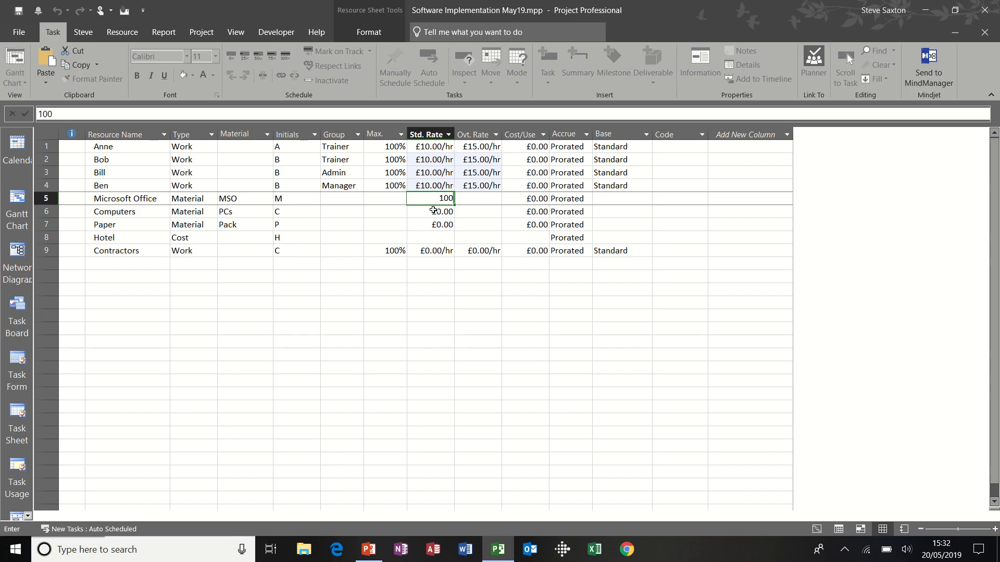
{"action": "key", "text": "Return"}
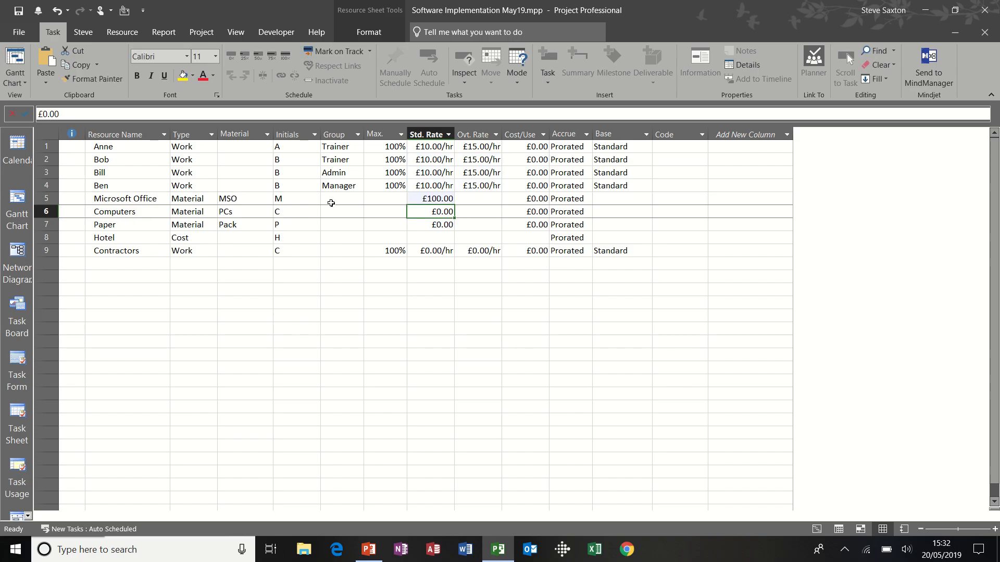
{"action": "left_click", "coordinate": [434, 199]}
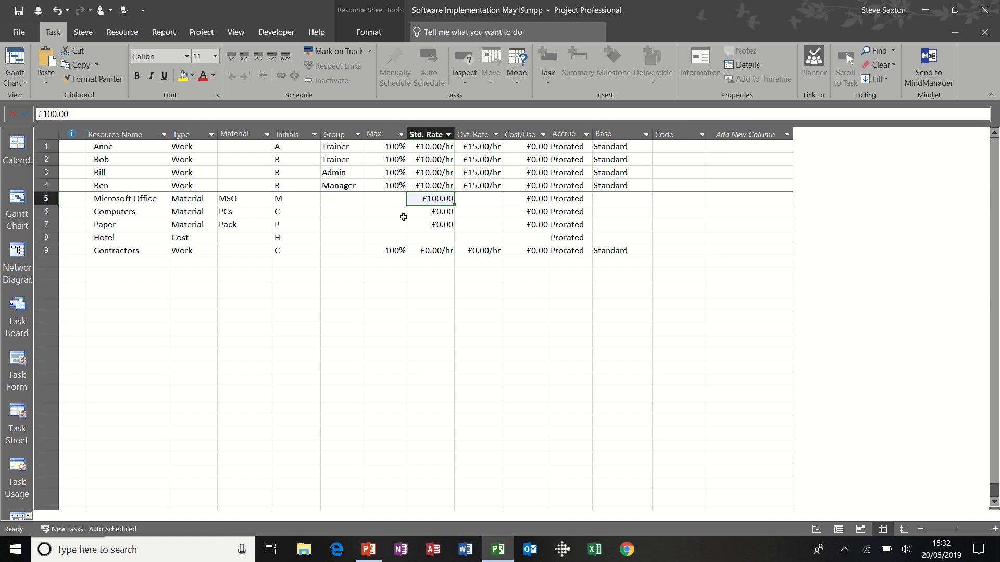
Step: Set the cost per use of Computers to £500 and the standard rate of Paper to £1
{"action": "left_click", "coordinate": [529, 212]}
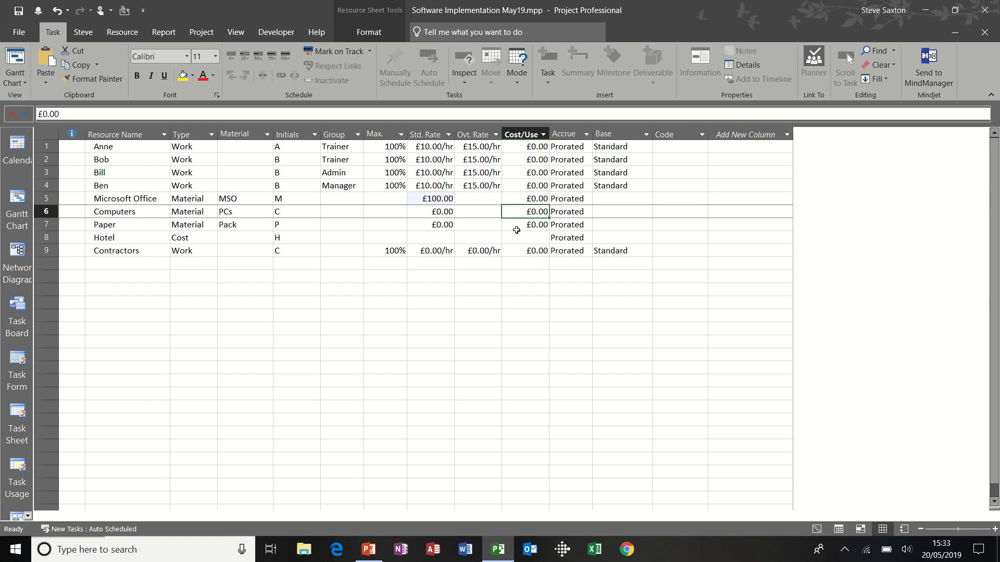
{"action": "type", "text": "500"}
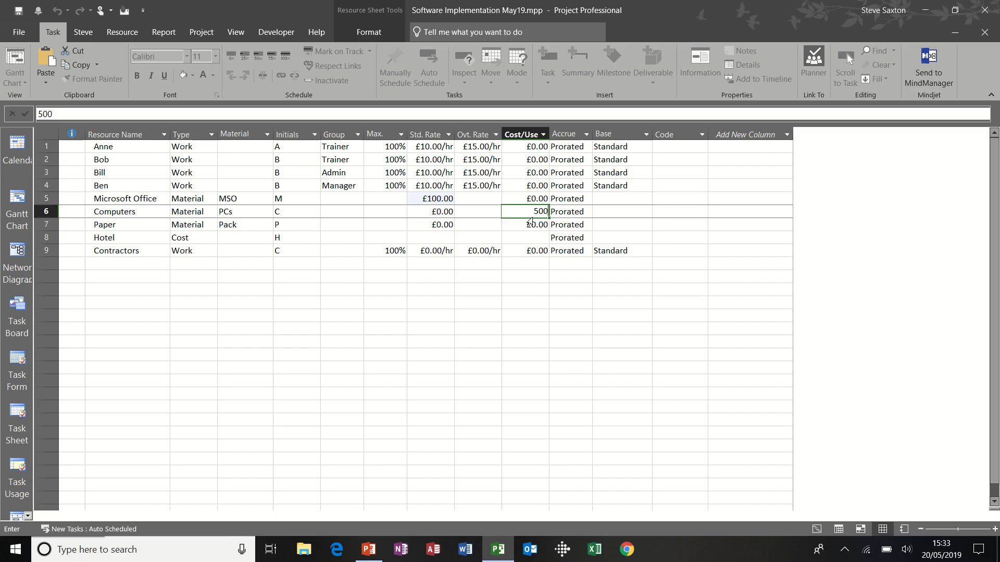
{"action": "key", "text": "Return"}
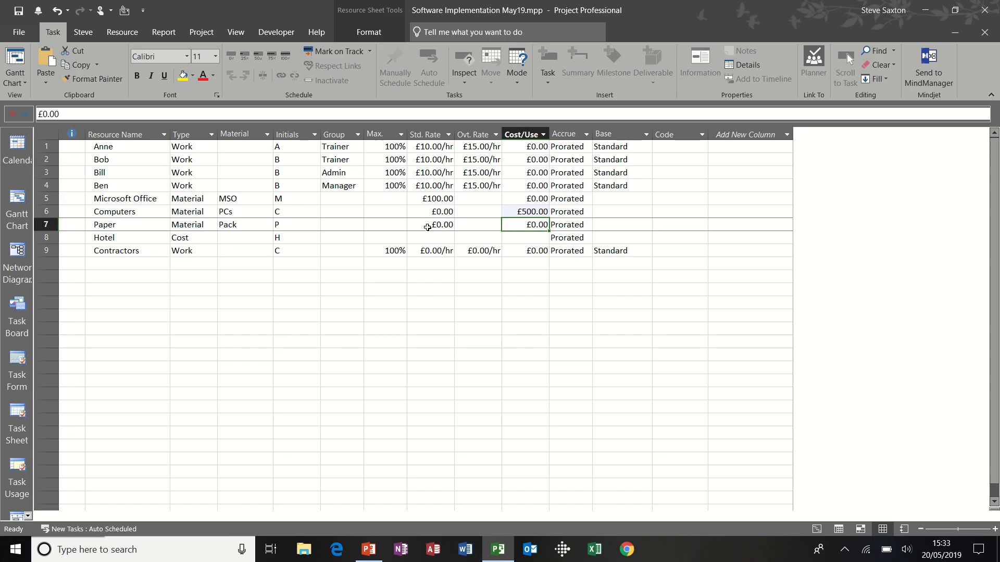
{"action": "left_click", "coordinate": [427, 227]}
{"action": "type", "text": "1"}
{"action": "key", "text": "Return"}
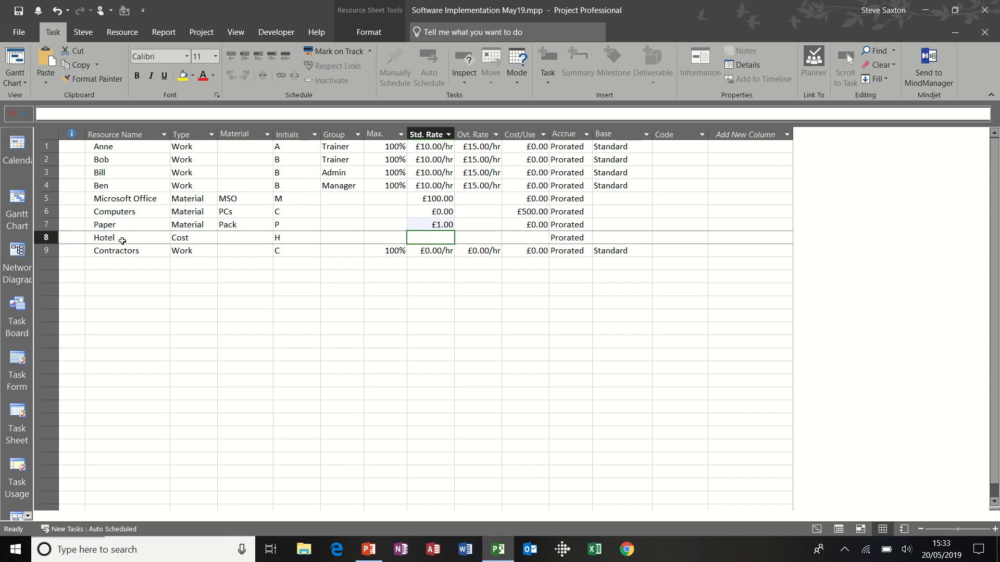
Step: Review the type options and the standard rate cell of the Hotel resource
{"action": "left_click", "coordinate": [200, 238]}
{"action": "left_click", "coordinate": [212, 239]}
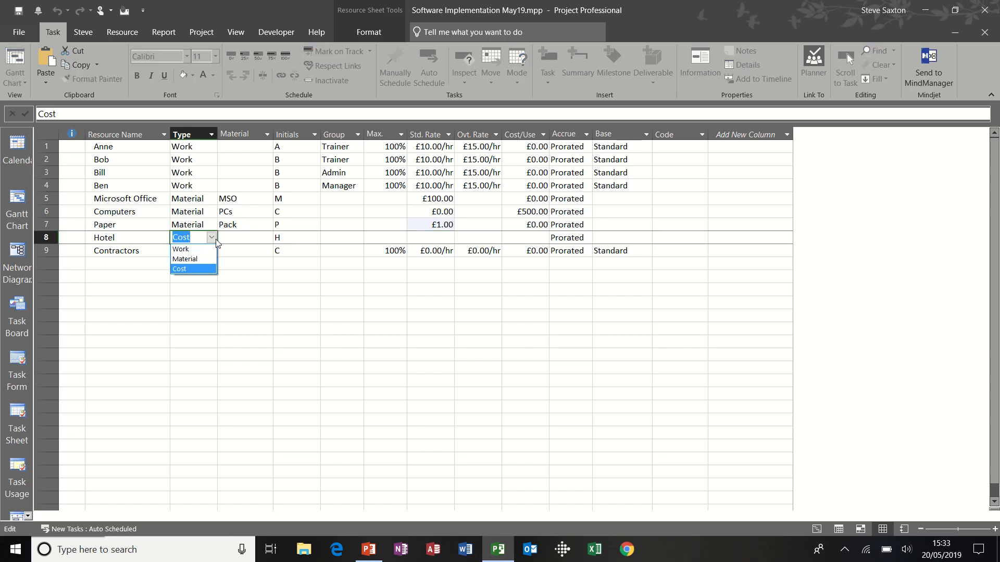
{"action": "left_click", "coordinate": [213, 238]}
{"action": "left_click", "coordinate": [430, 238]}
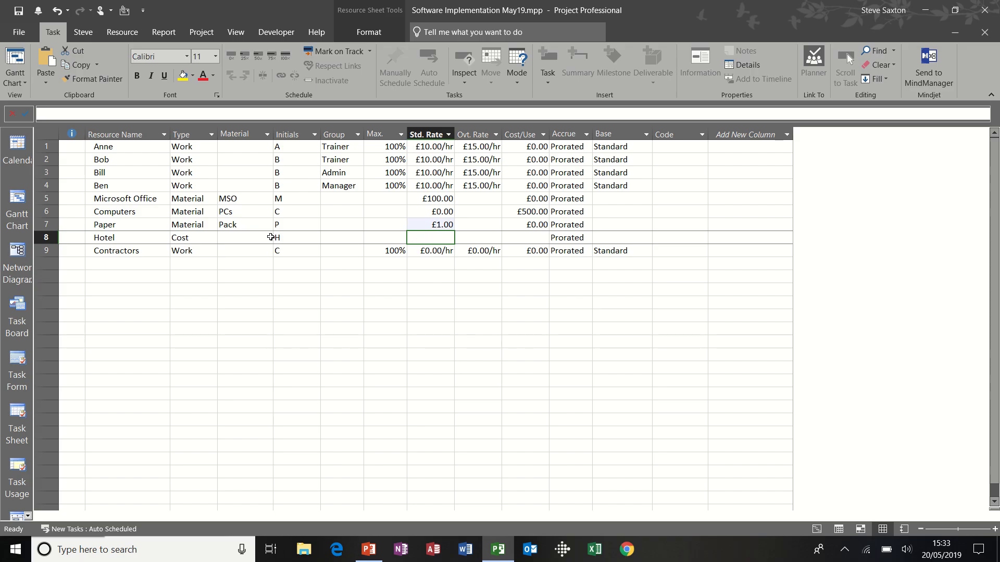
{"action": "left_click", "coordinate": [196, 239]}
{"action": "left_click", "coordinate": [436, 238]}
Step: Set the standard rate of the Contractors resource to £10.00/hr
{"action": "left_click", "coordinate": [432, 253]}
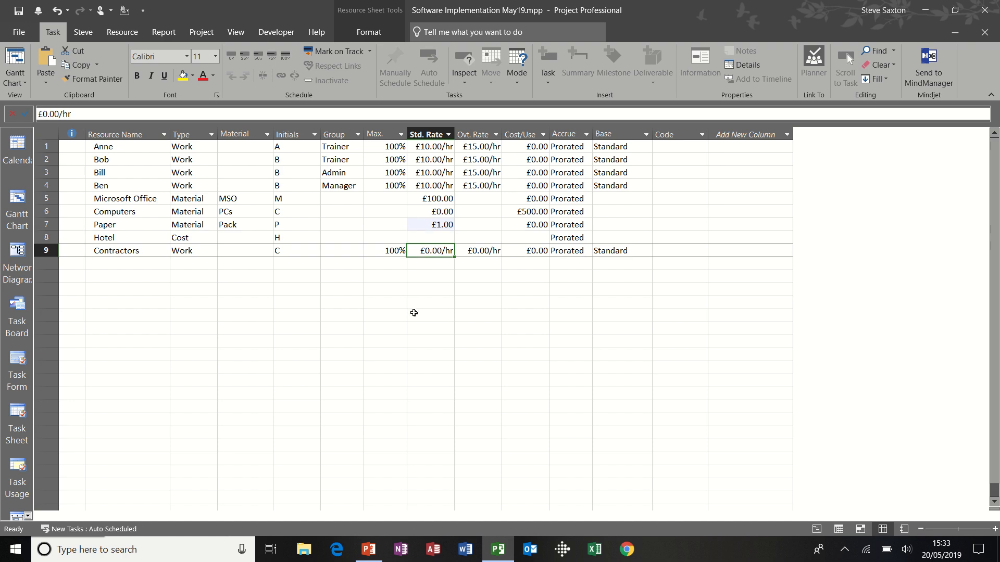
{"action": "type", "text": "10"}
{"action": "left_click", "coordinate": [491, 253]}
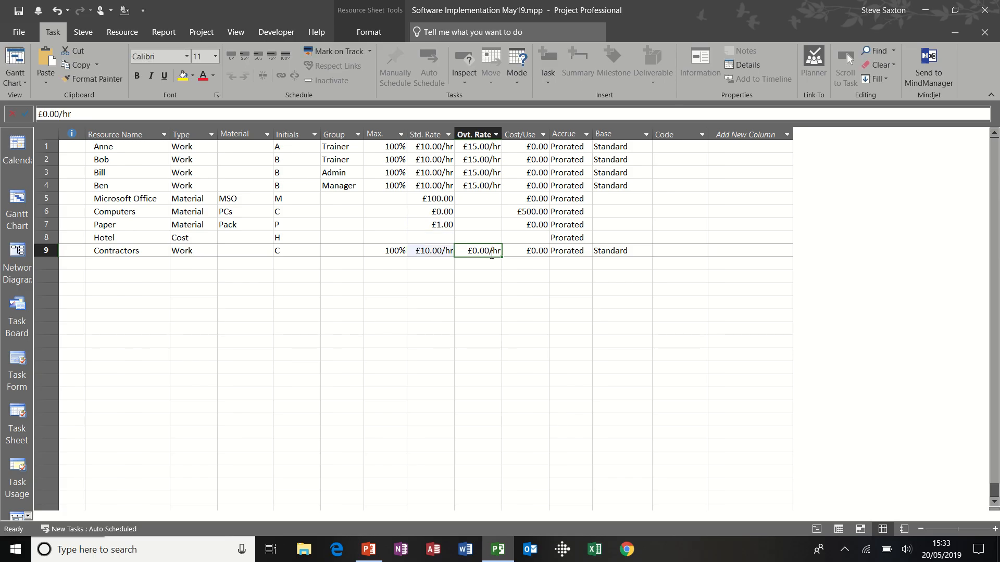
Step: Review the accrual and base calendar options of the resource in row 1, keeping Prorated and Standard
{"action": "left_click", "coordinate": [580, 146]}
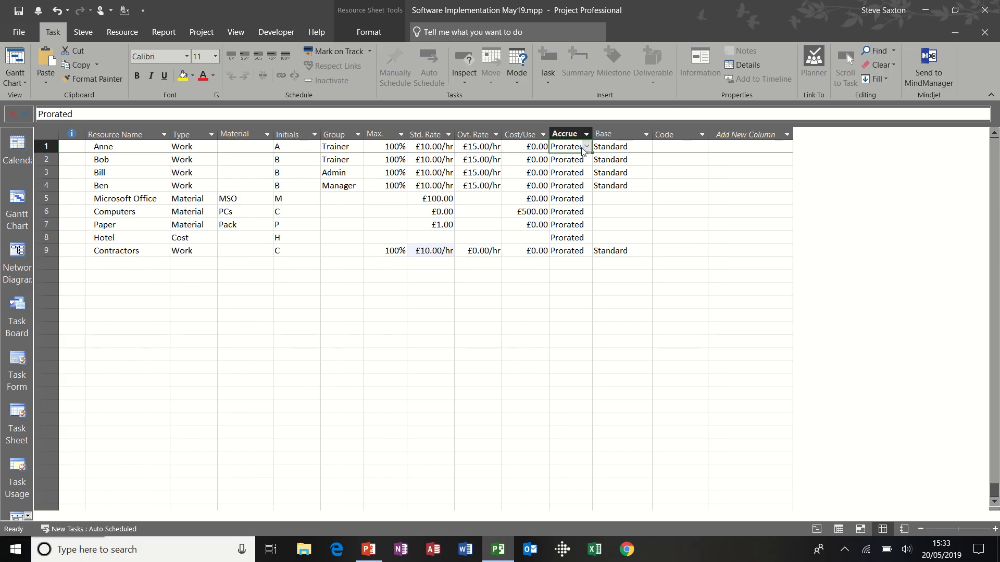
{"action": "left_click", "coordinate": [586, 148]}
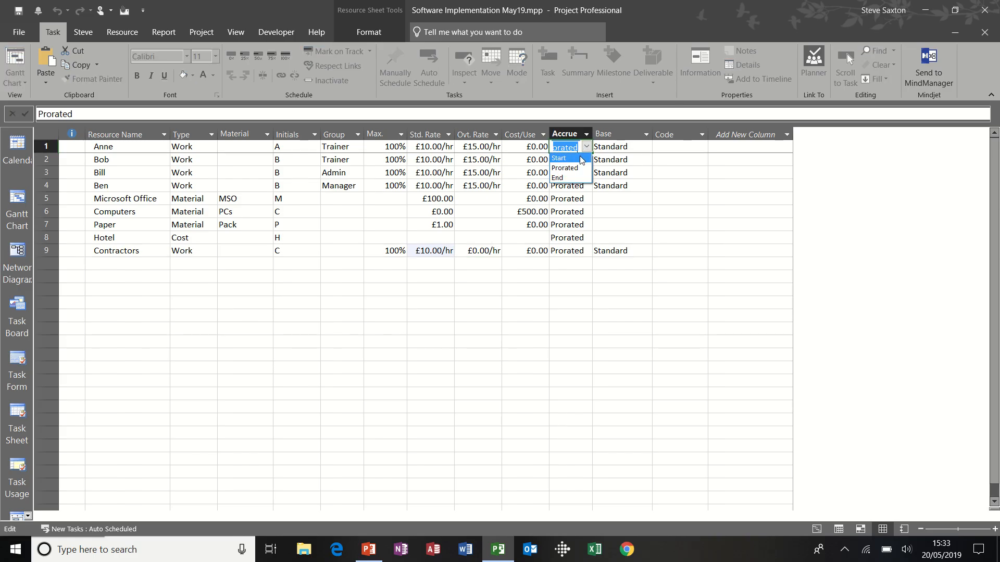
{"action": "left_click", "coordinate": [565, 168]}
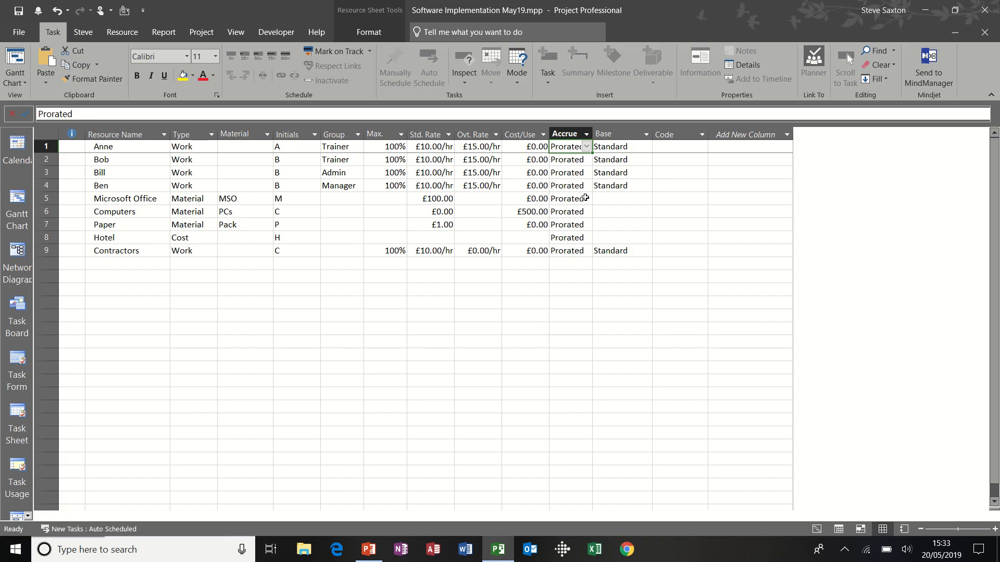
{"action": "left_click", "coordinate": [643, 150]}
{"action": "left_click", "coordinate": [646, 147]}
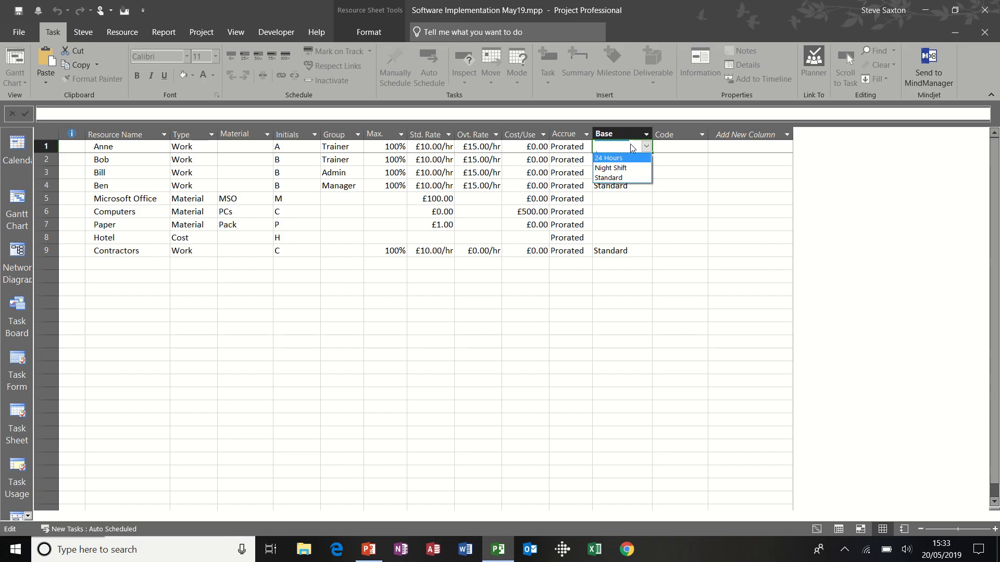
{"action": "left_click", "coordinate": [649, 146]}
{"action": "left_click", "coordinate": [676, 146]}
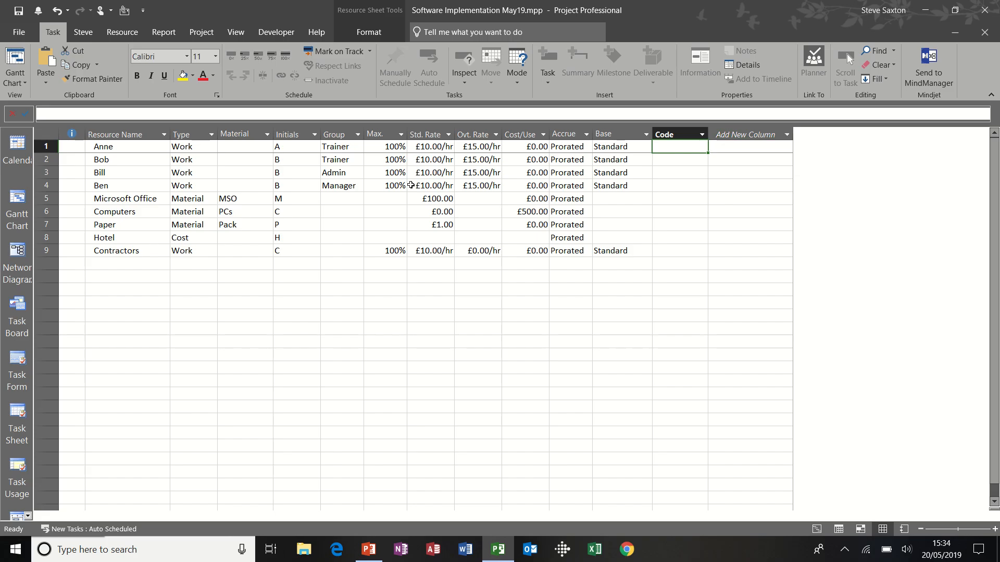
Step: Switch to the Gantt Chart view and open the Assign Resources dialog for the task Install Software Room 1
{"action": "left_click", "coordinate": [136, 161]}
{"action": "left_click", "coordinate": [20, 200]}
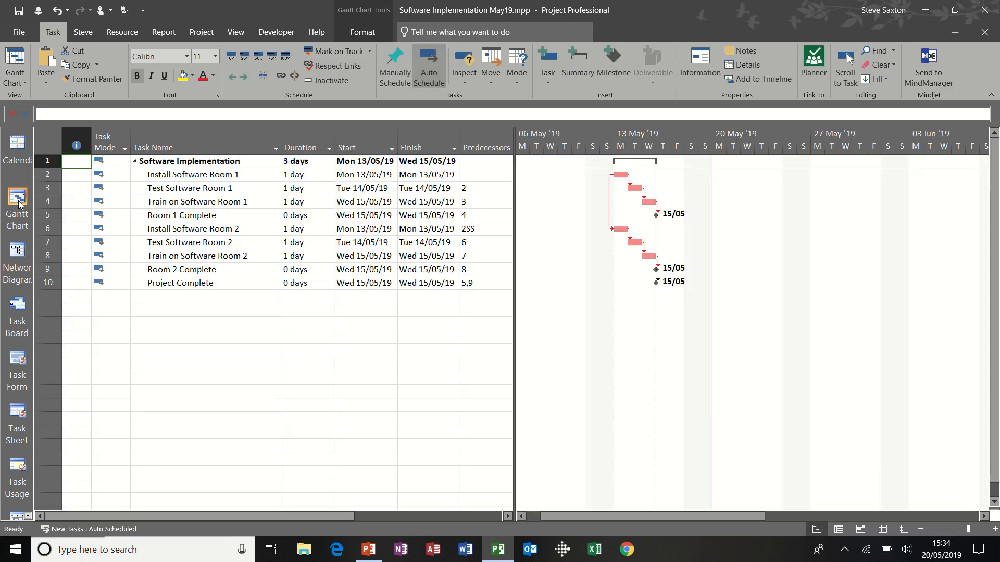
{"action": "left_click", "coordinate": [183, 177]}
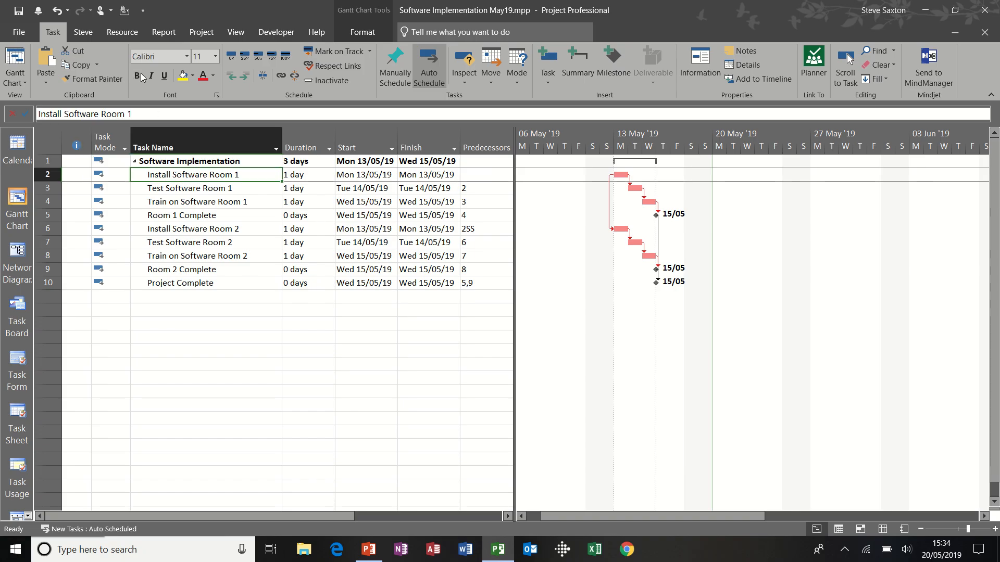
{"action": "left_click", "coordinate": [123, 33]}
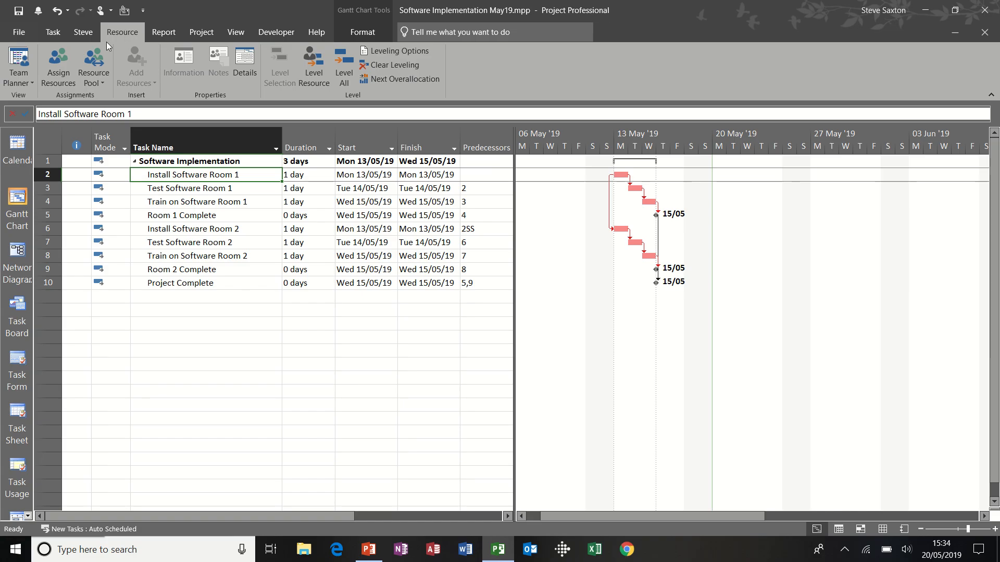
{"action": "left_click", "coordinate": [63, 58]}
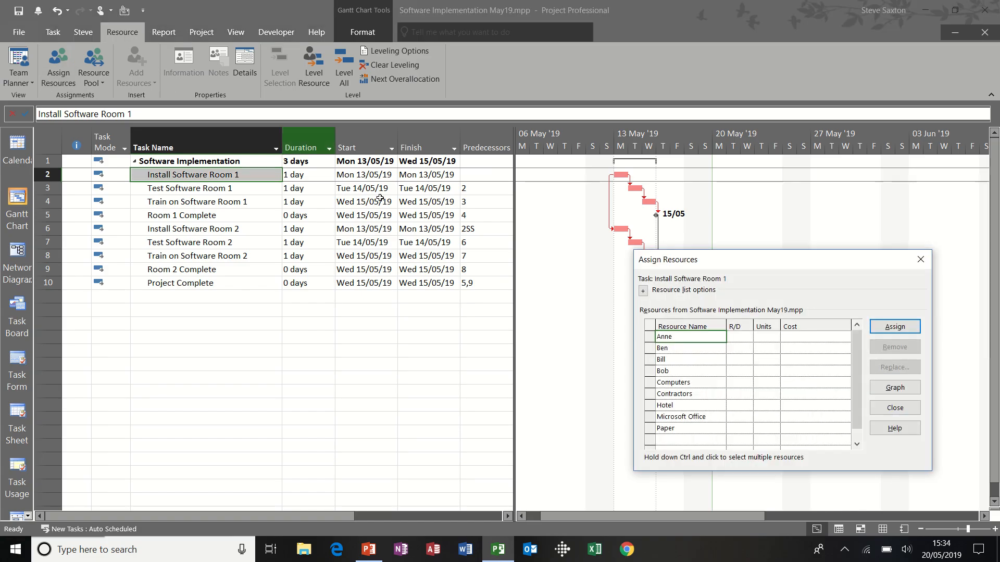
{"action": "left_click_drag", "start_coordinate": [735, 264], "coordinate": [487, 167]}
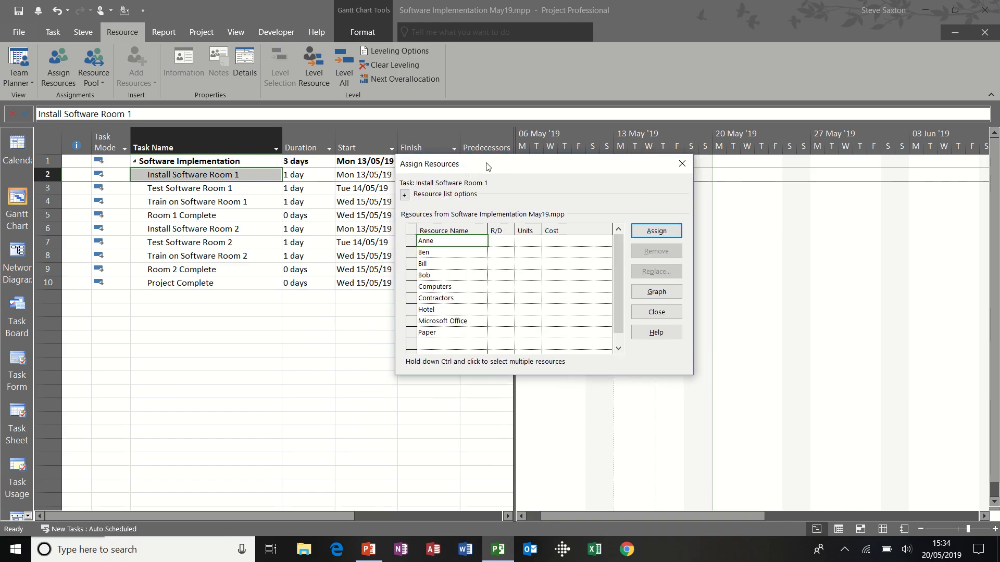
Step: Assign the first two people in the resource list to the task Install Software Room 1
{"action": "left_click", "coordinate": [238, 203]}
{"action": "left_click", "coordinate": [231, 190]}
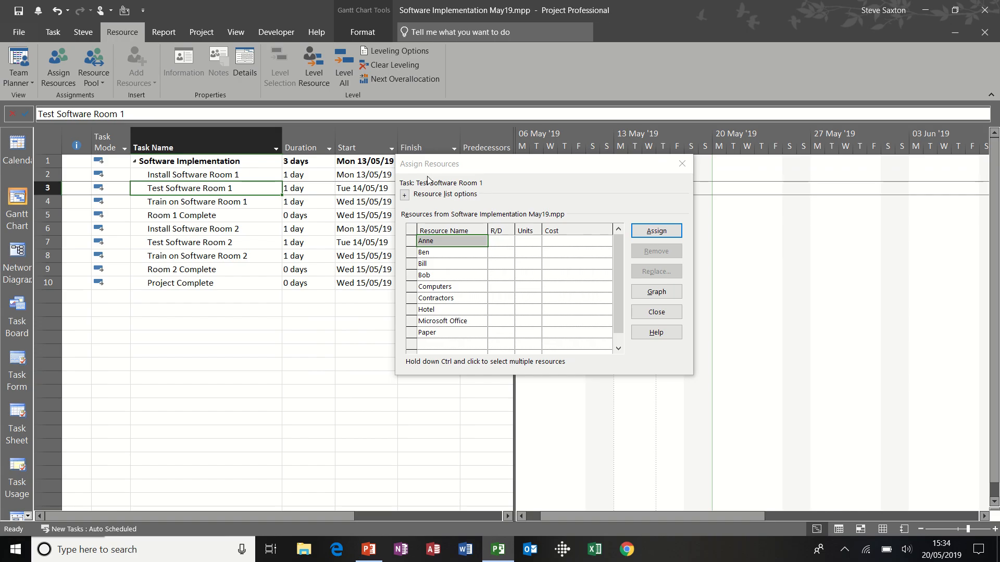
{"action": "left_click", "coordinate": [219, 173]}
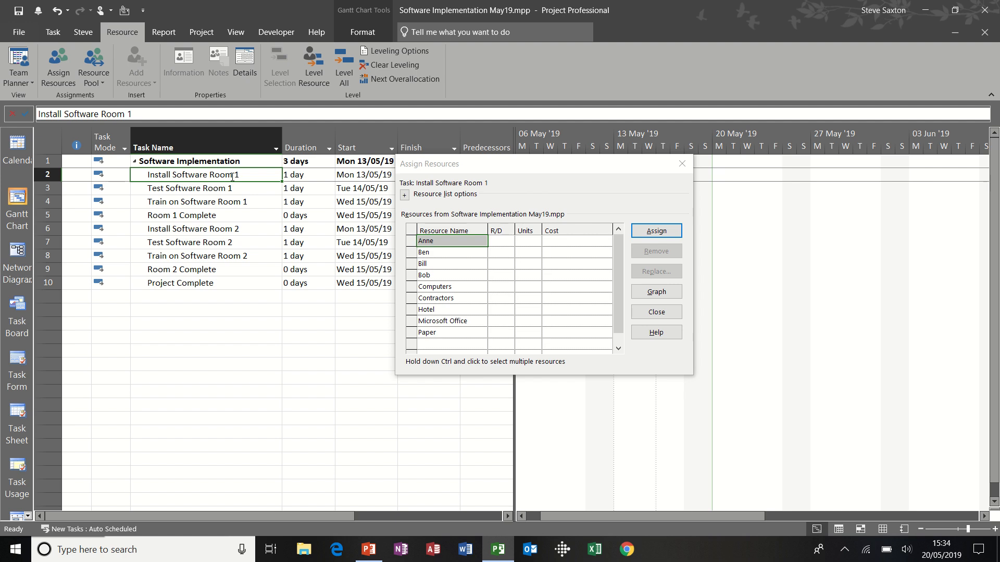
{"action": "left_click", "coordinate": [656, 231]}
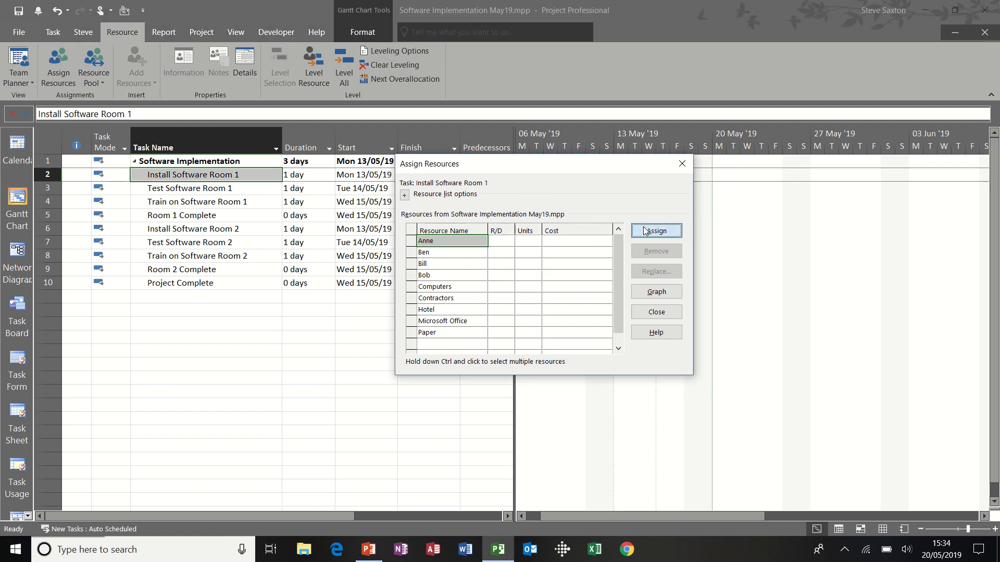
{"action": "left_click", "coordinate": [451, 252]}
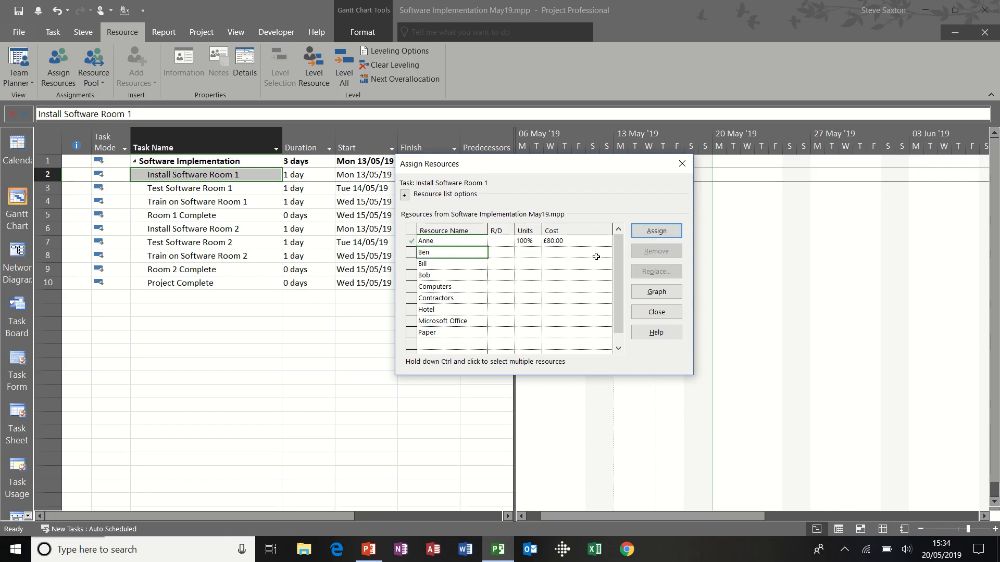
{"action": "left_click", "coordinate": [654, 231]}
Step: Assign 2 PCs of Computers and 1 MSO of Microsoft Office to the task Install Software Room 1
{"action": "left_click", "coordinate": [454, 286]}
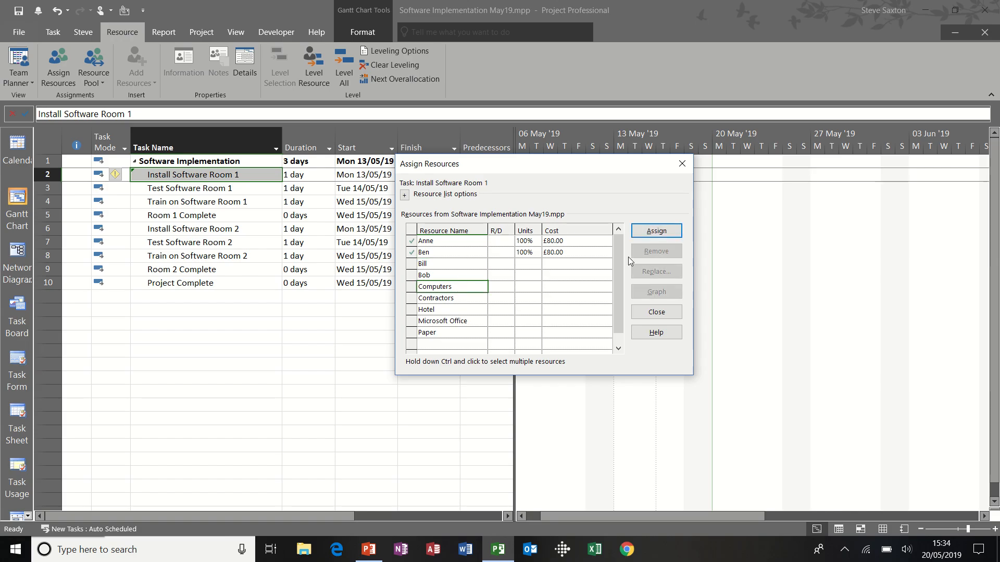
{"action": "left_click", "coordinate": [656, 231]}
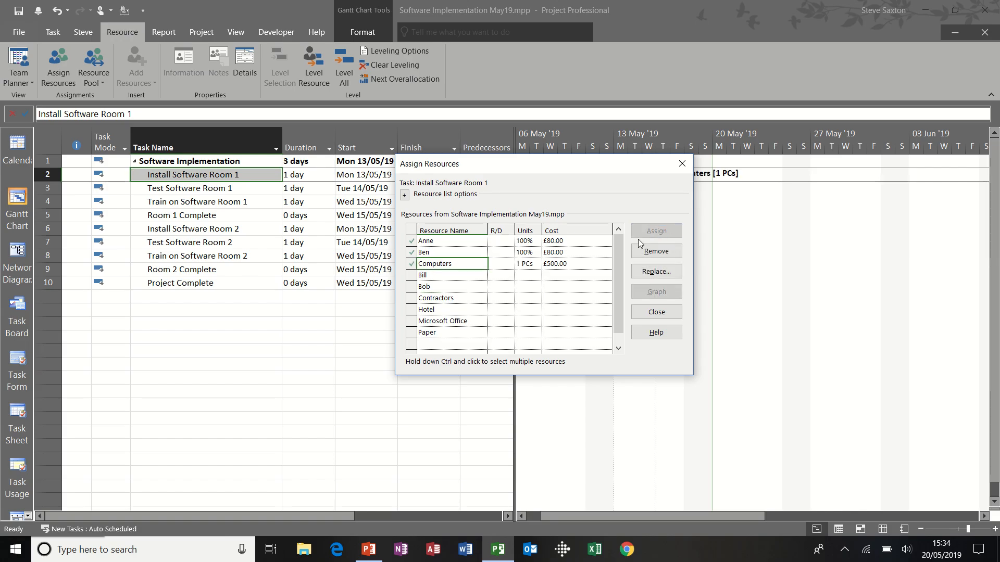
{"action": "left_click", "coordinate": [533, 264]}
{"action": "left_click", "coordinate": [537, 261]}
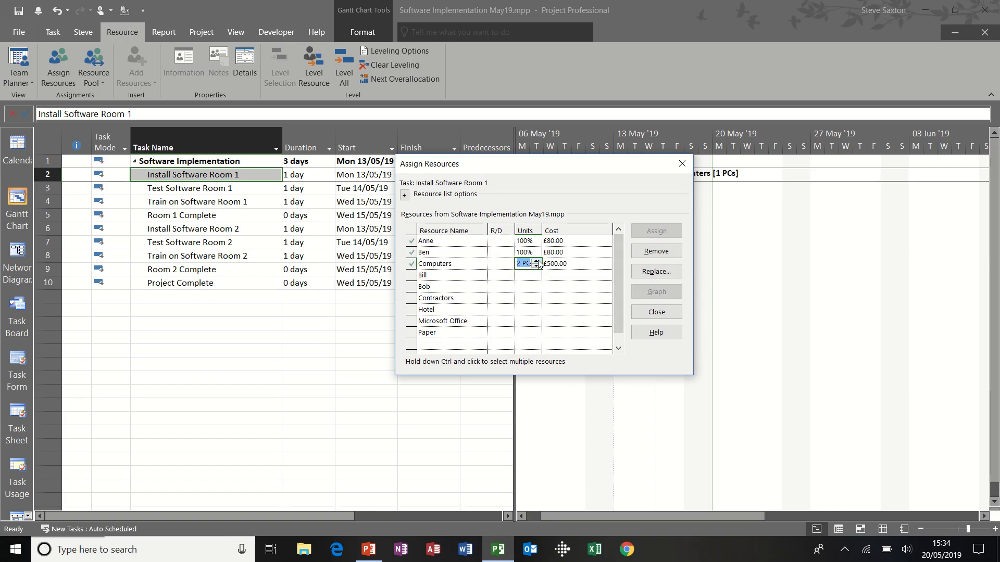
{"action": "key", "text": "Return"}
{"action": "left_click", "coordinate": [527, 264]}
{"action": "left_click", "coordinate": [462, 317]}
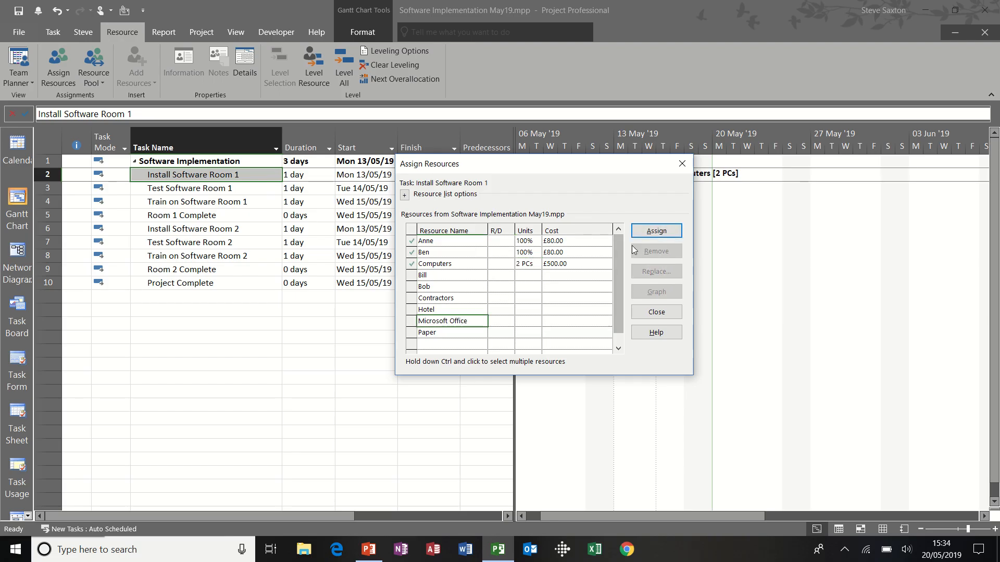
{"action": "left_click", "coordinate": [656, 230]}
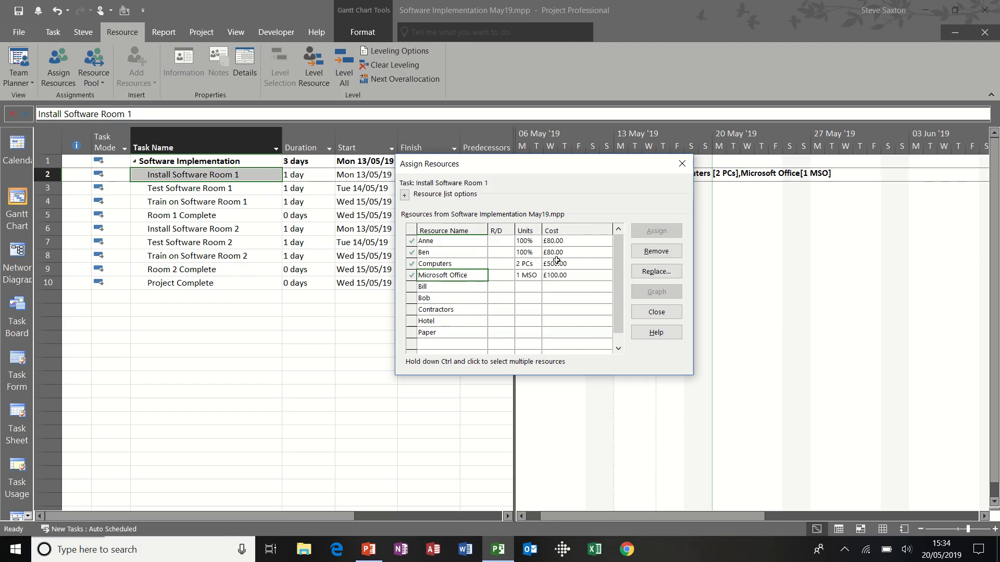
Step: Set the Microsoft Office units on the task Install Software Room 1 to 2 MSO
{"action": "left_click", "coordinate": [532, 274]}
{"action": "left_click", "coordinate": [536, 273]}
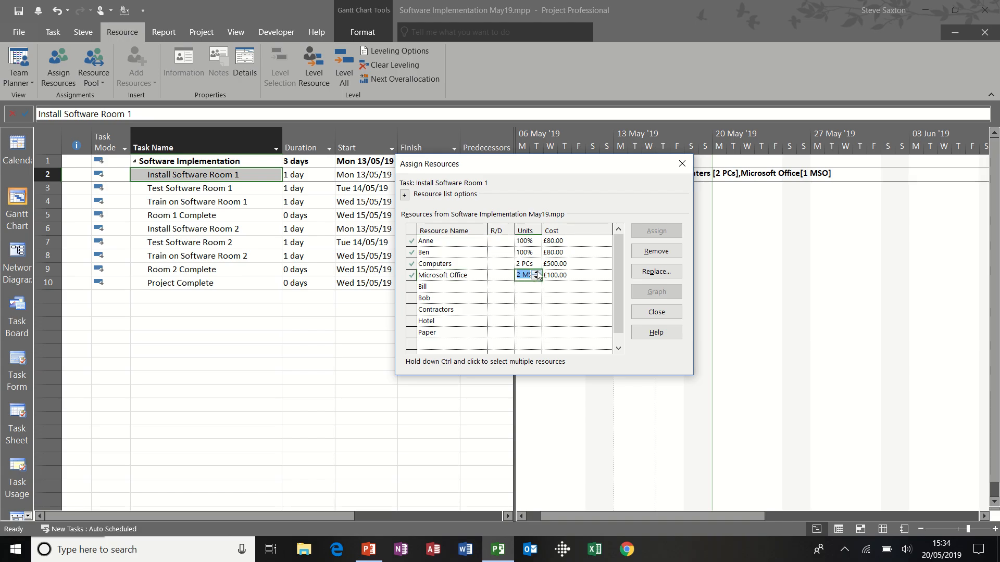
{"action": "left_click", "coordinate": [524, 287]}
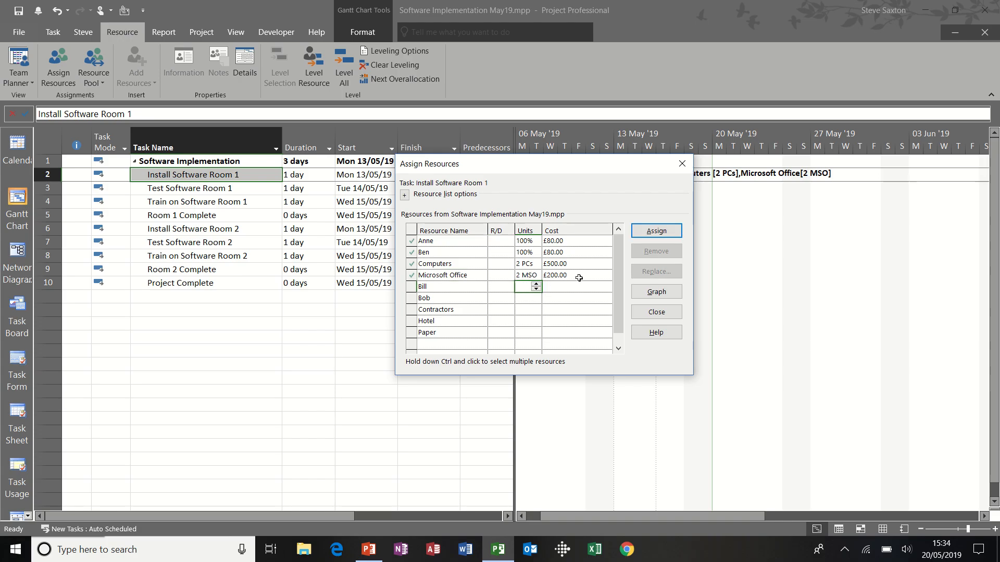
Step: Assign Paper to the task Install Software Room 1 at a variable rate of 2 packs per hour
{"action": "left_click", "coordinate": [450, 332]}
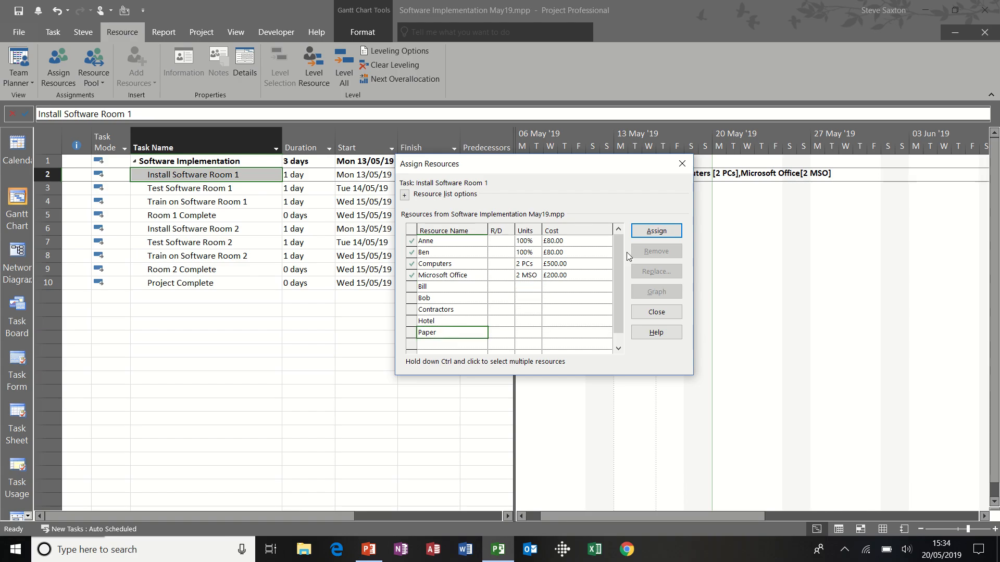
{"action": "left_click", "coordinate": [655, 231]}
{"action": "left_click", "coordinate": [527, 286]}
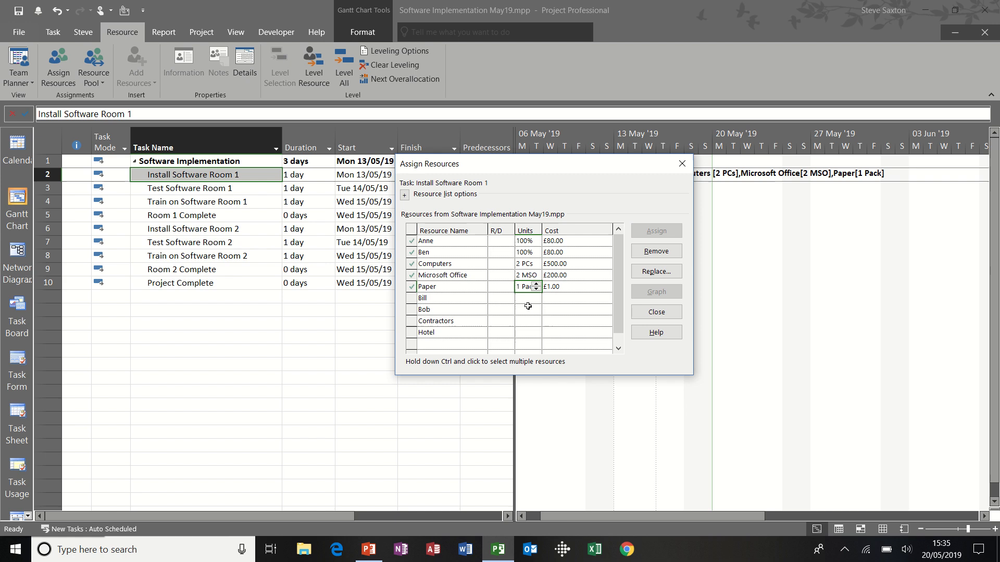
{"action": "type", "text": "2/h"}
{"action": "left_click", "coordinate": [522, 296]}
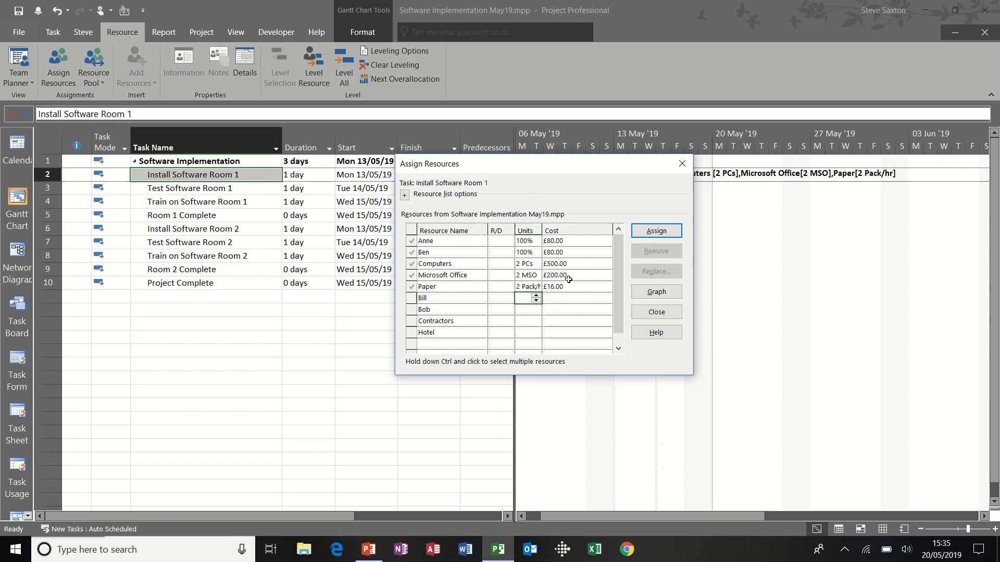
Step: Move the Assign Resources dialog off the task columns and display the Cost table beside the Gantt chart
{"action": "left_click_drag", "start_coordinate": [511, 170], "coordinate": [619, 206]}
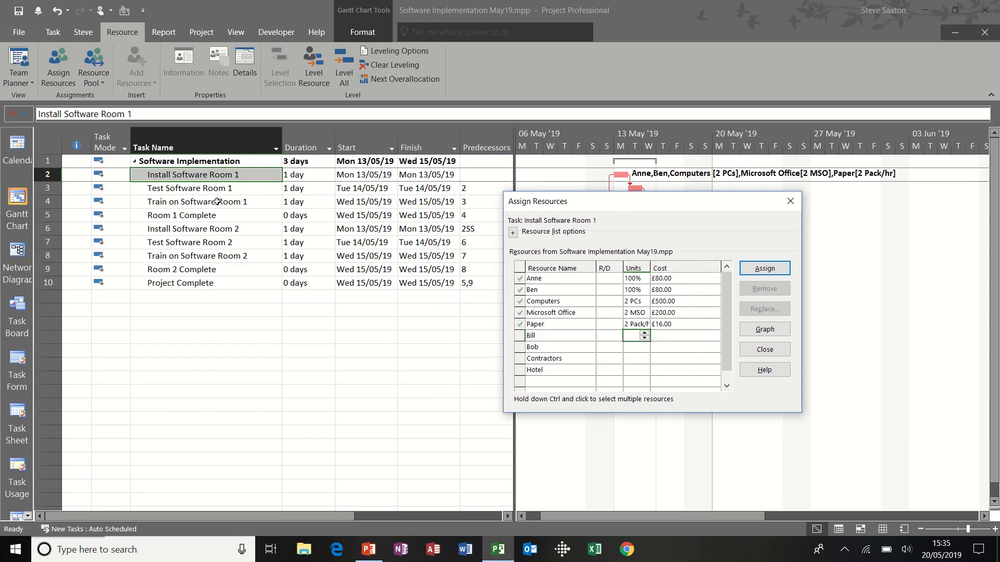
{"action": "left_click", "coordinate": [237, 34]}
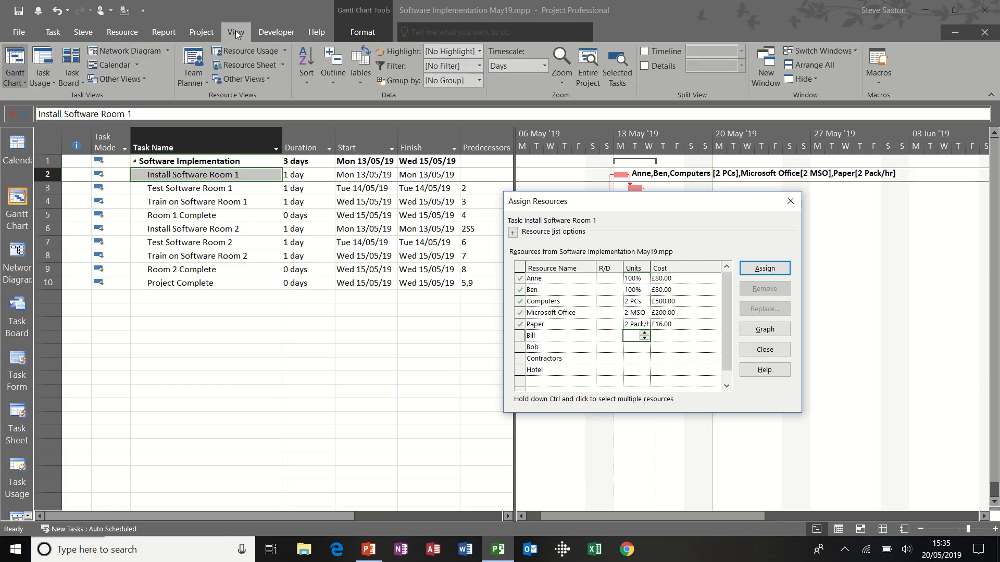
{"action": "left_click", "coordinate": [358, 79]}
{"action": "left_click", "coordinate": [376, 140]}
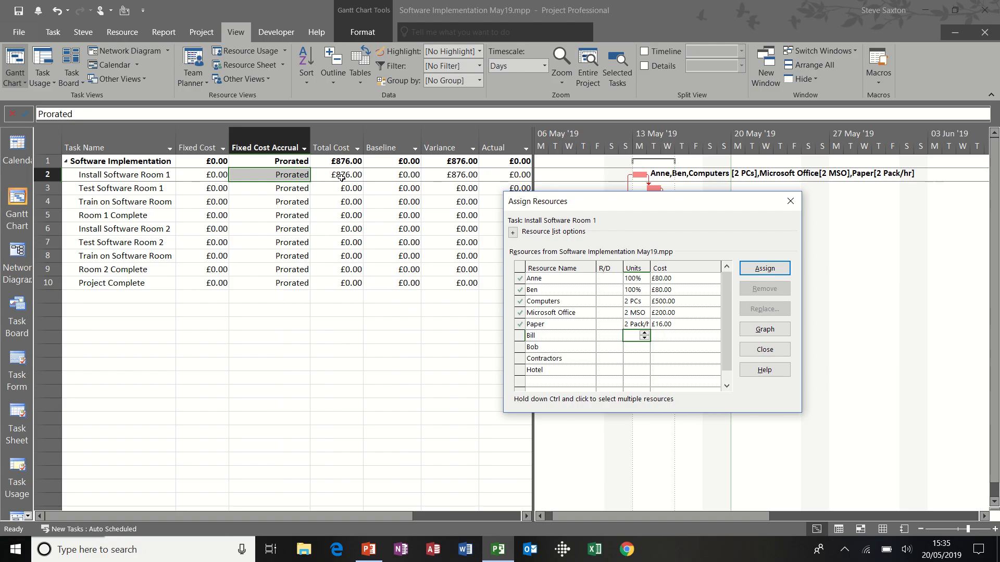
Step: Assign the third person in the resource list to the task Test Software Room 1
{"action": "left_click", "coordinate": [152, 189]}
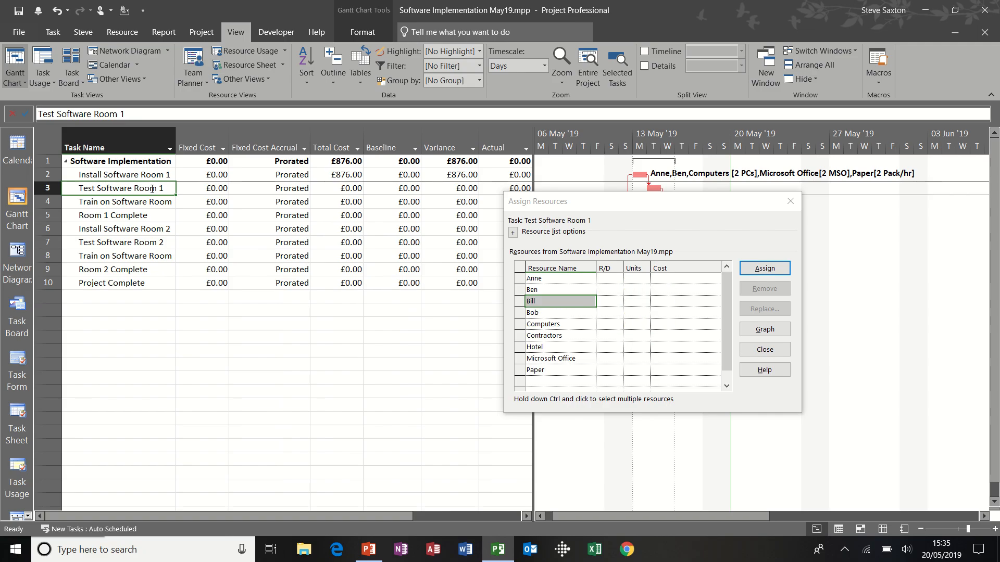
{"action": "left_click", "coordinate": [555, 280]}
{"action": "left_click", "coordinate": [559, 291]}
{"action": "left_click", "coordinate": [560, 302]}
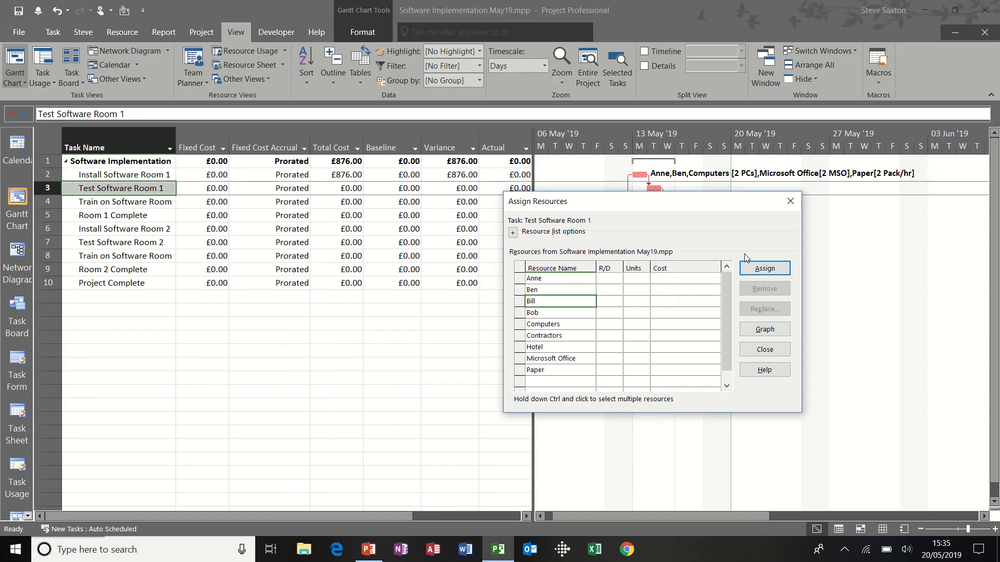
{"action": "left_click", "coordinate": [761, 270]}
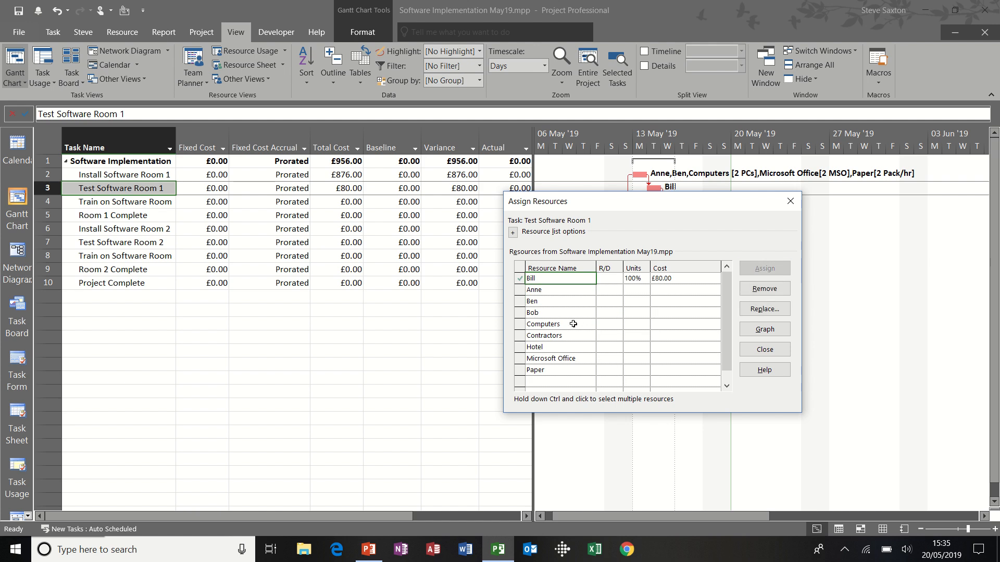
Step: Assign 1 PC of Computers and 1 MSO of Microsoft Office to the task Test Software Room 1
{"action": "left_click", "coordinate": [572, 324]}
{"action": "left_click", "coordinate": [764, 268]}
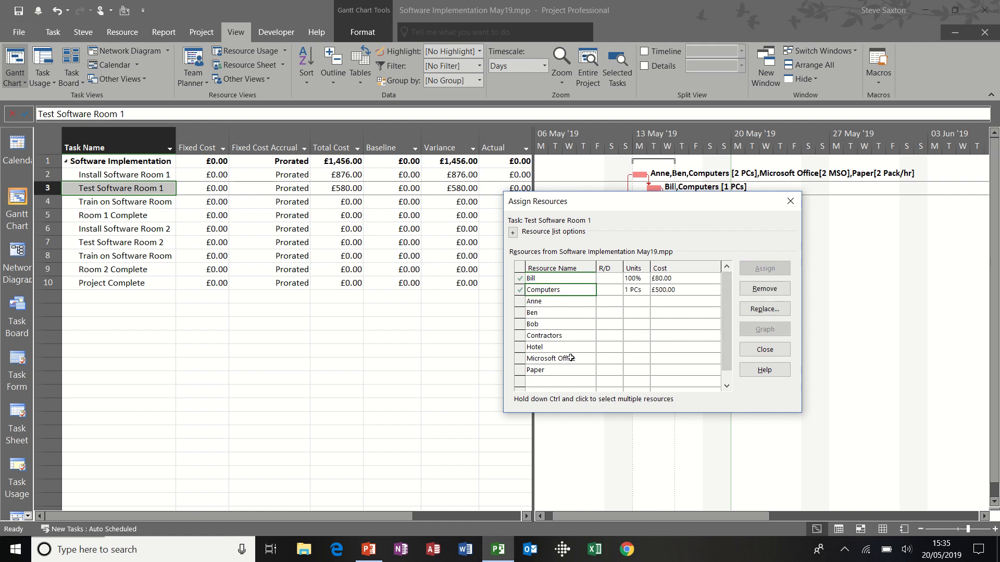
{"action": "left_click", "coordinate": [571, 358]}
{"action": "left_click", "coordinate": [765, 268]}
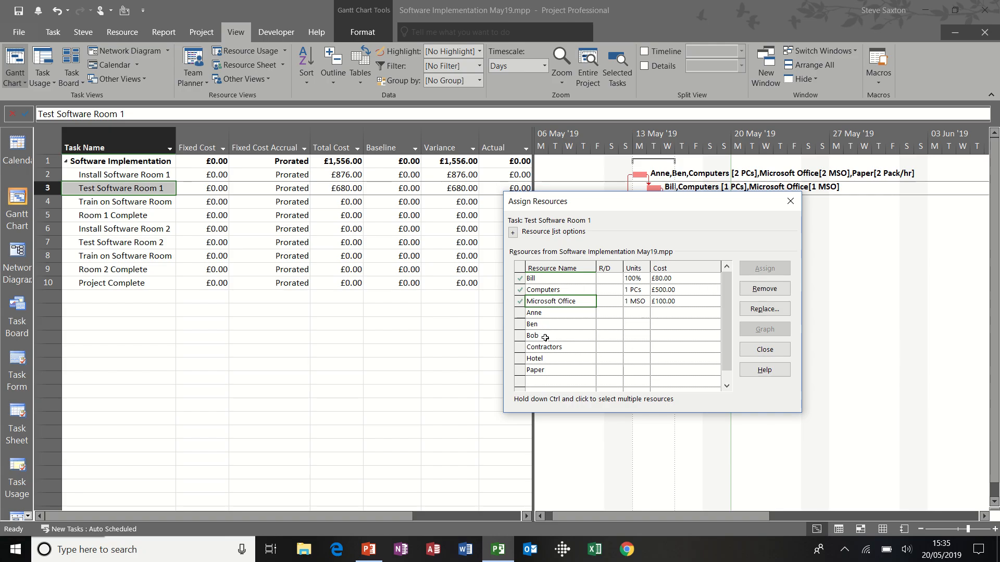
Step: Assign Paper to the task Test Software Room 1 at a variable rate of 1 pack per hour
{"action": "left_click", "coordinate": [546, 371]}
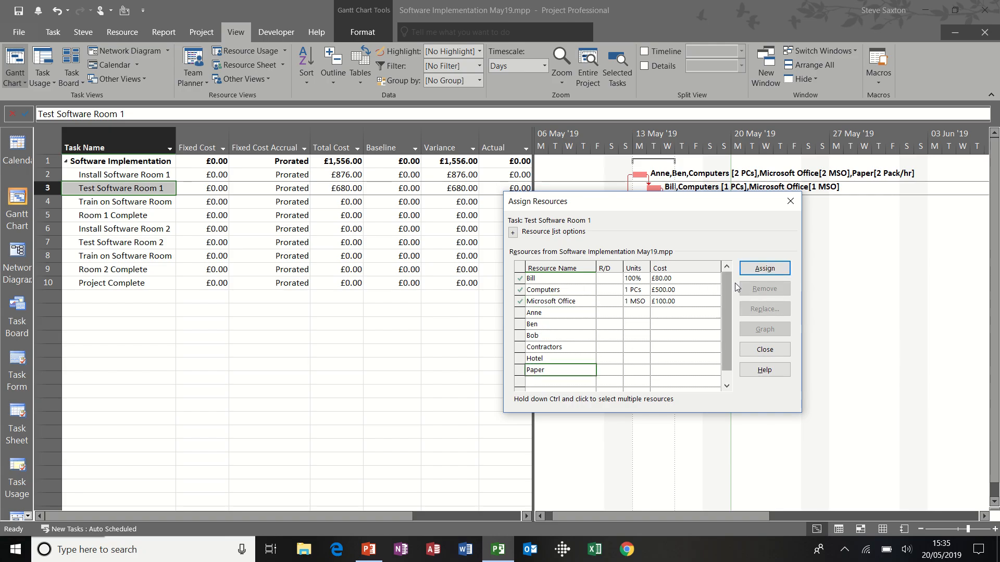
{"action": "left_click", "coordinate": [764, 268]}
{"action": "left_click", "coordinate": [636, 312]}
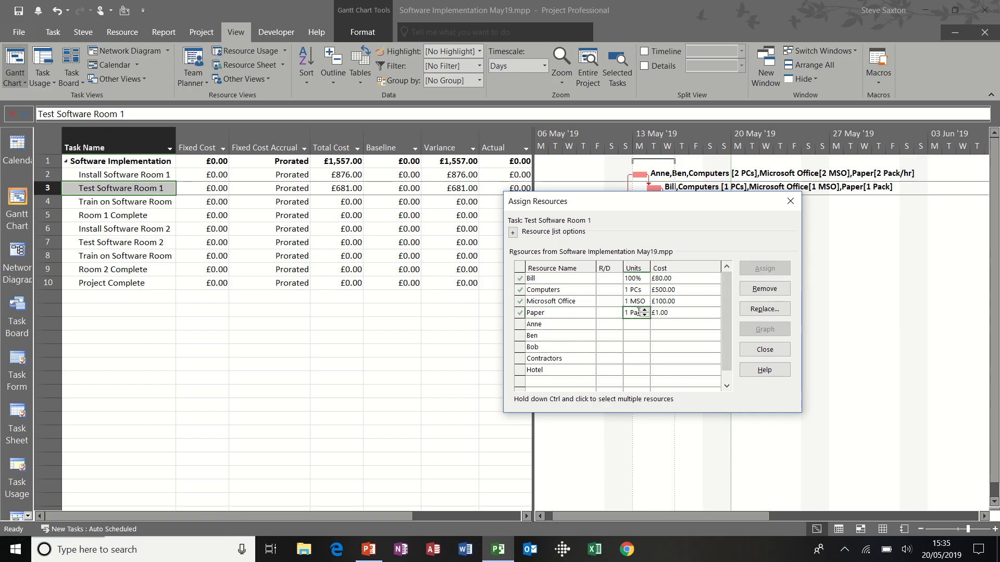
{"action": "key", "text": "BackSpace"}
{"action": "key", "text": "BackSpace"}
{"action": "key", "text": "BackSpace"}
{"action": "key", "text": "BackSpace"}
{"action": "key", "text": "BackSpace"}
{"action": "type", "text": "/"}
{"action": "left_click", "coordinate": [616, 324]}
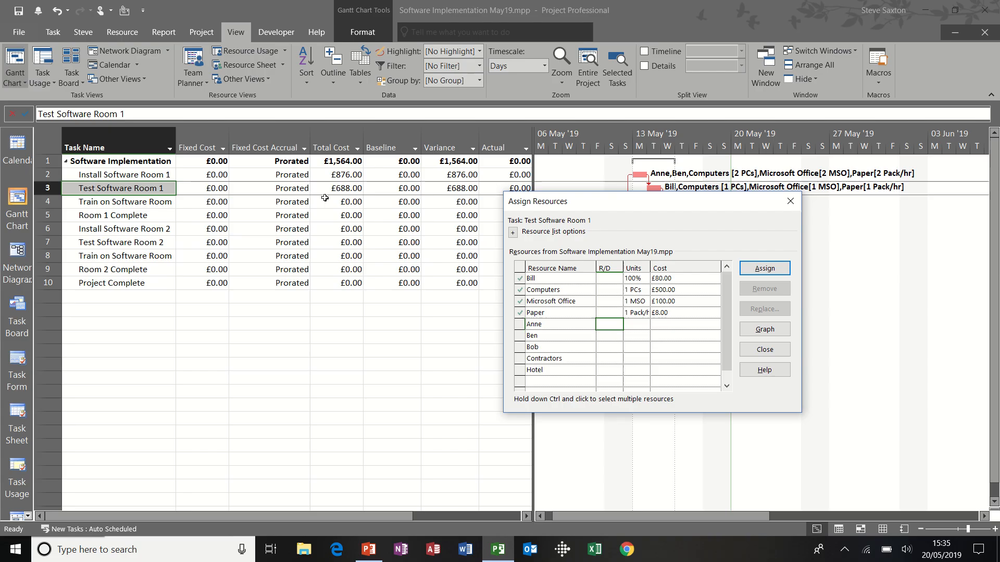
Step: Assign Contractors to the task Train on Software Room 1
{"action": "left_click", "coordinate": [158, 202]}
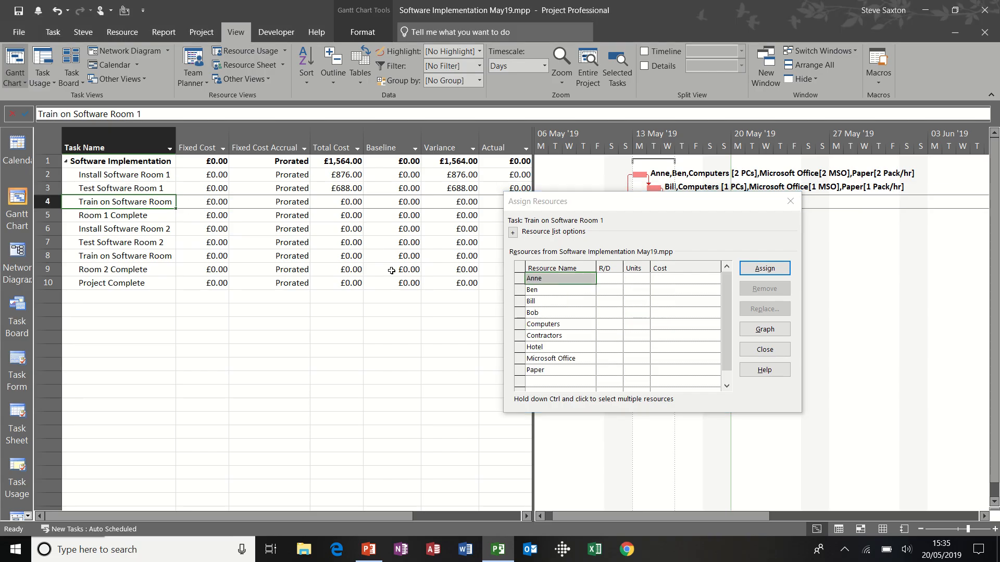
{"action": "left_click", "coordinate": [572, 334]}
{"action": "left_click", "coordinate": [766, 268]}
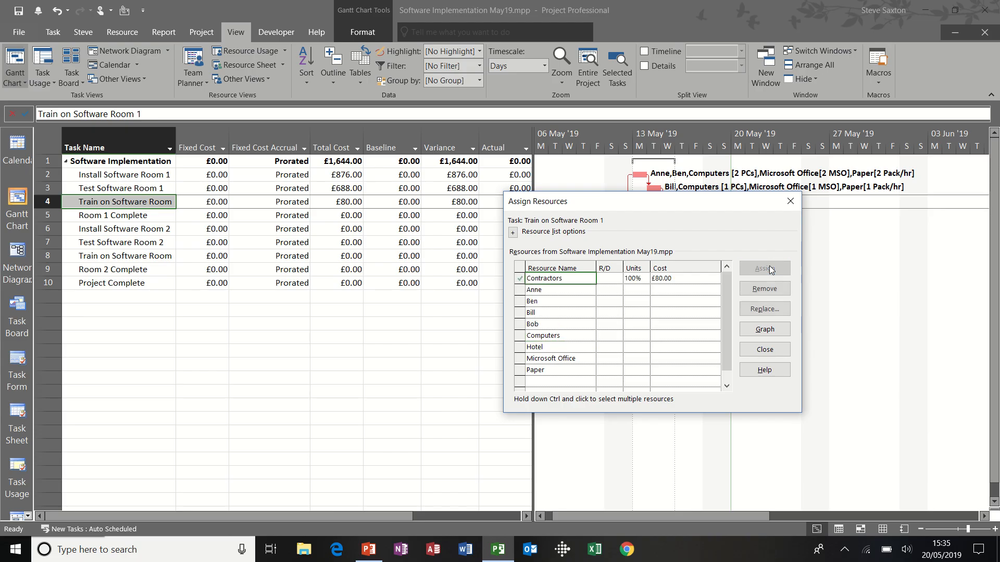
Step: Assign the Hotel cost resource to the task Train on Software Room 1 with a cost of £250
{"action": "left_click", "coordinate": [570, 359]}
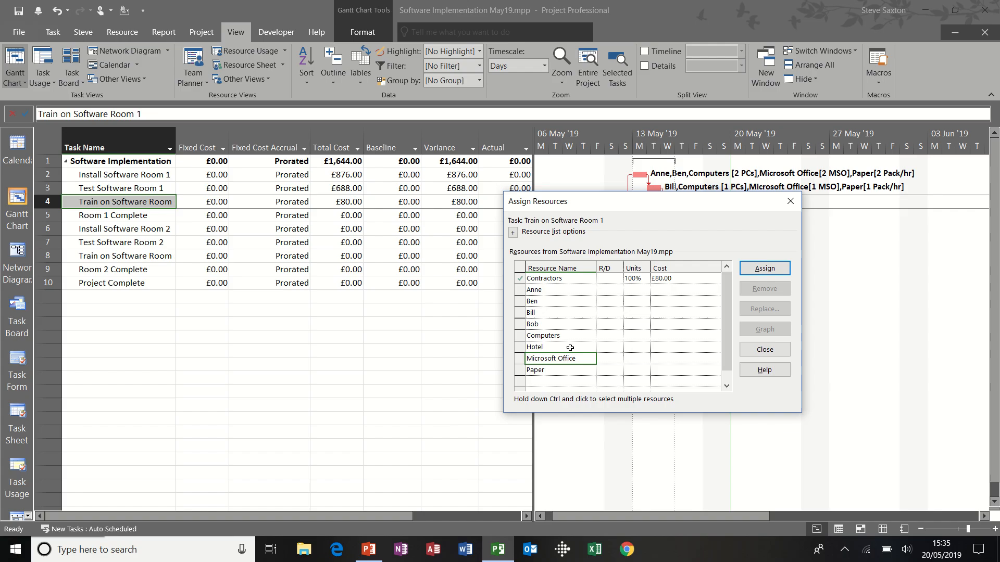
{"action": "left_click", "coordinate": [537, 348]}
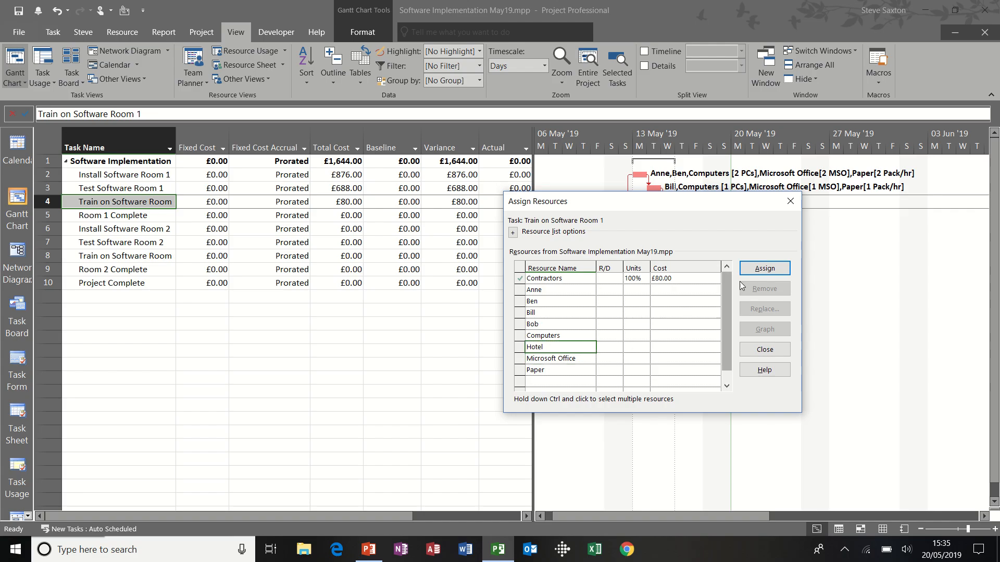
{"action": "left_click", "coordinate": [764, 269]}
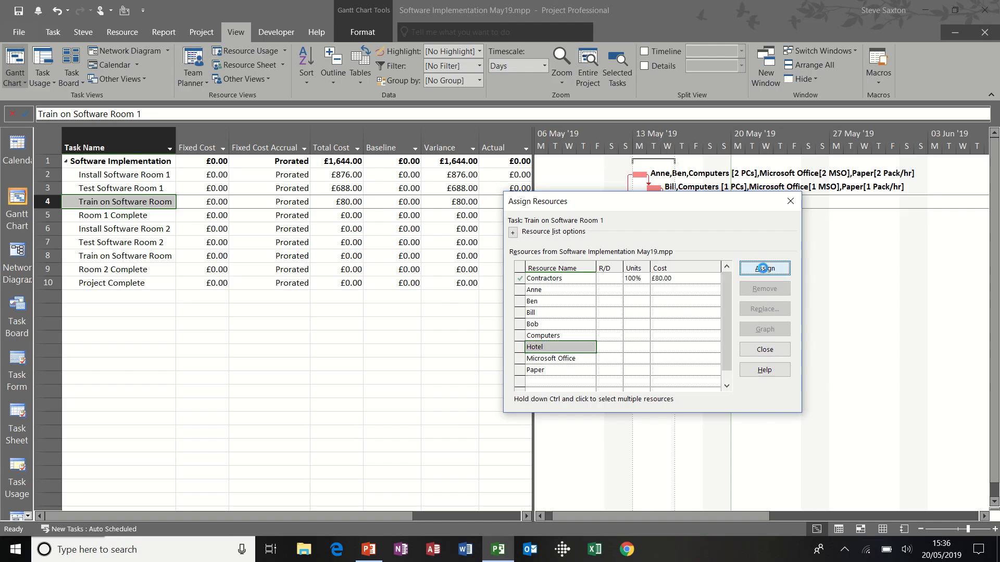
{"action": "left_click", "coordinate": [672, 290]}
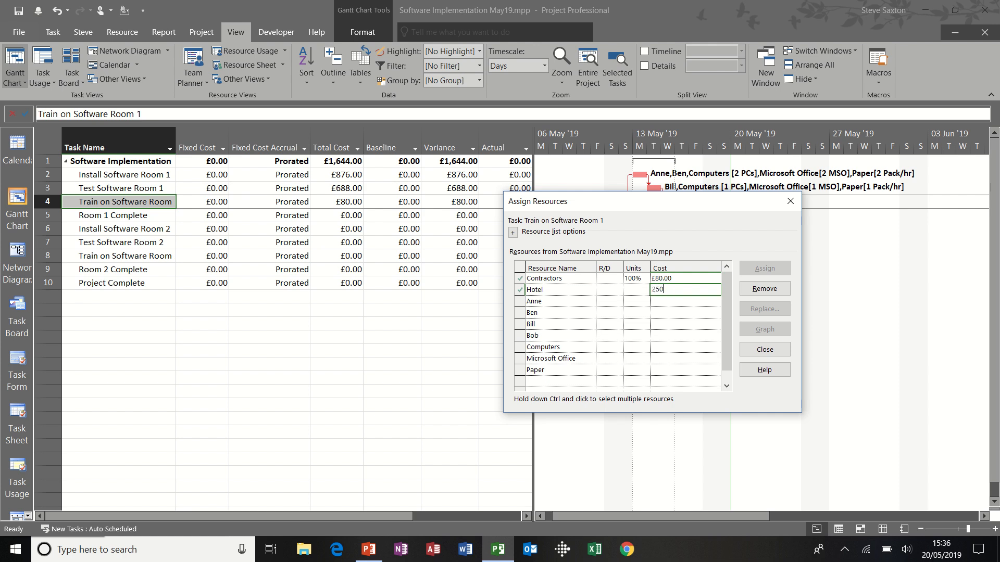
{"action": "left_click", "coordinate": [627, 302]}
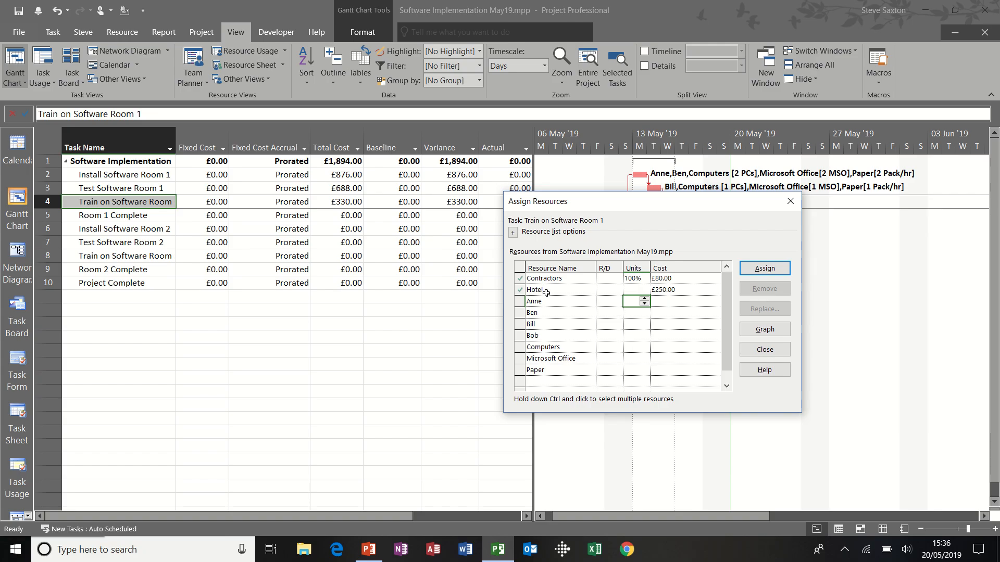
Step: Uncover the Gantt bars, close the Assign Resources dialog and switch to the Resource Sheet view
{"action": "left_click_drag", "start_coordinate": [611, 209], "coordinate": [332, 260]}
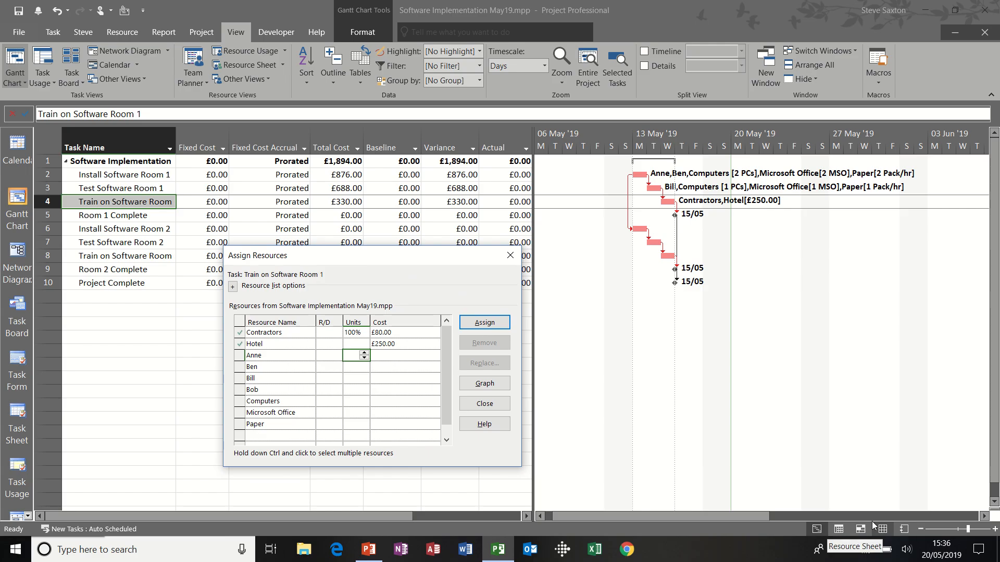
{"action": "left_click", "coordinate": [510, 259]}
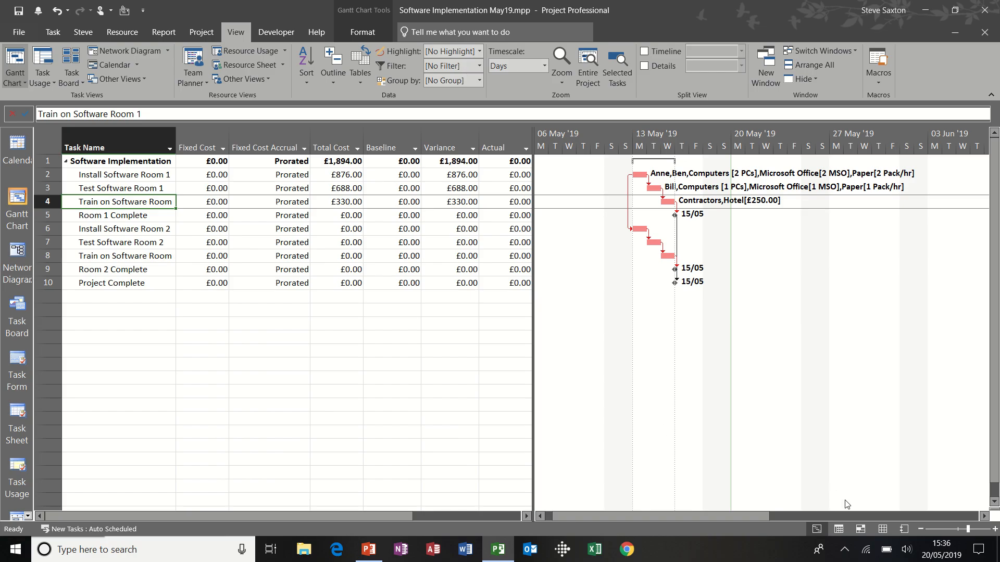
{"action": "left_click", "coordinate": [883, 529]}
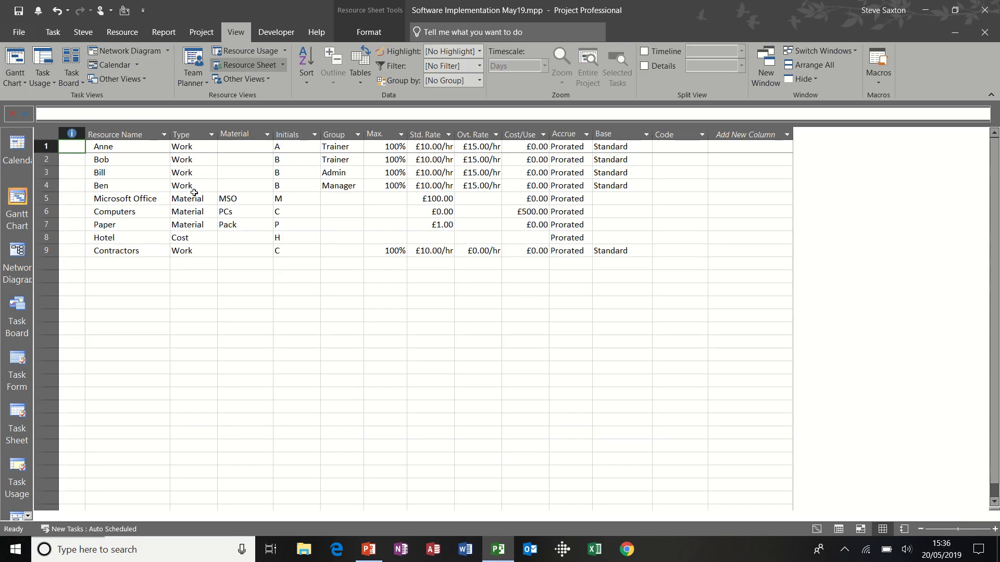
Step: Set the Available From date of the resource in row 1 to 27/05/2019 in its general resource information
{"action": "double_click", "coordinate": [125, 148]}
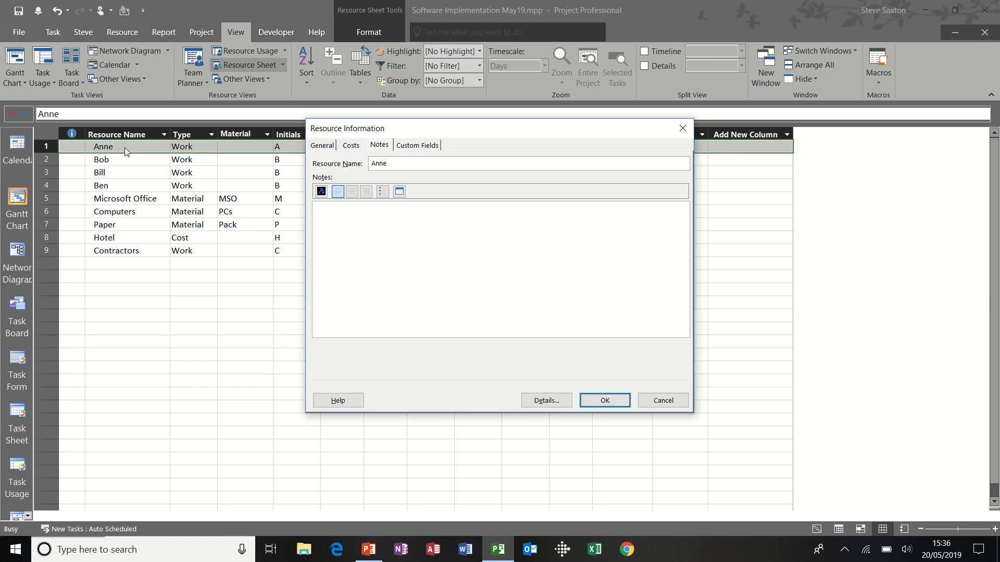
{"action": "left_click", "coordinate": [326, 149]}
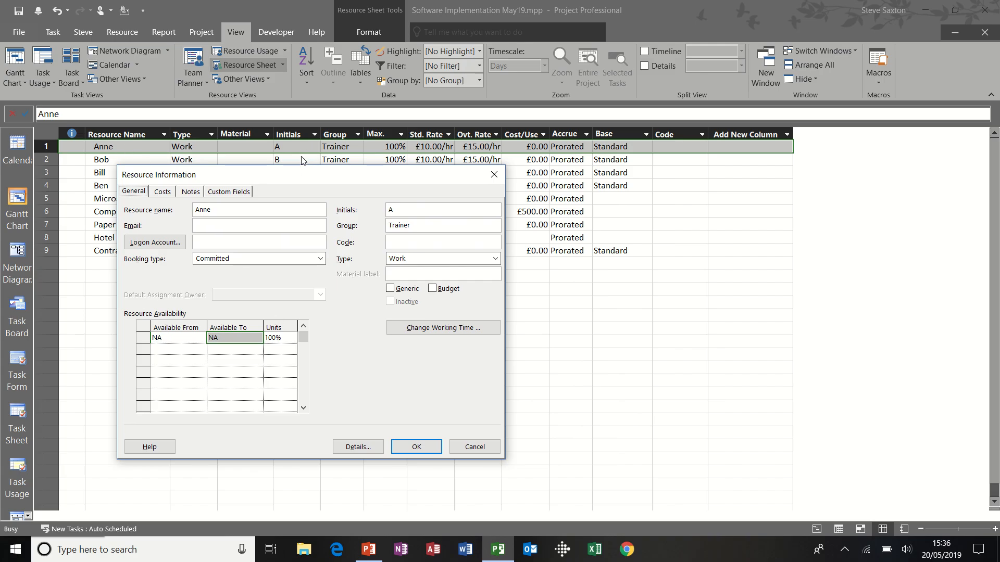
{"action": "left_click_drag", "start_coordinate": [288, 179], "coordinate": [392, 176]}
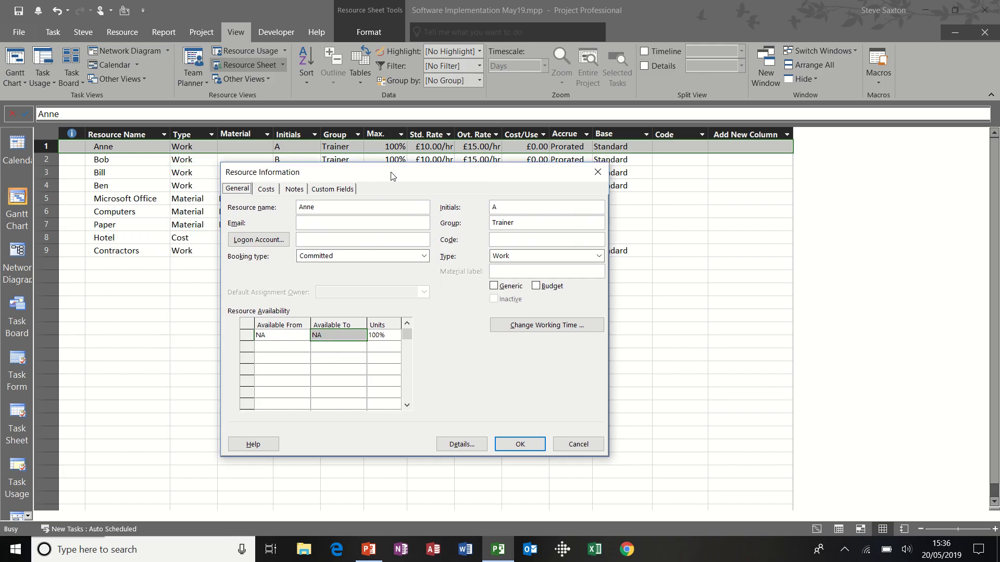
{"action": "left_click", "coordinate": [278, 335]}
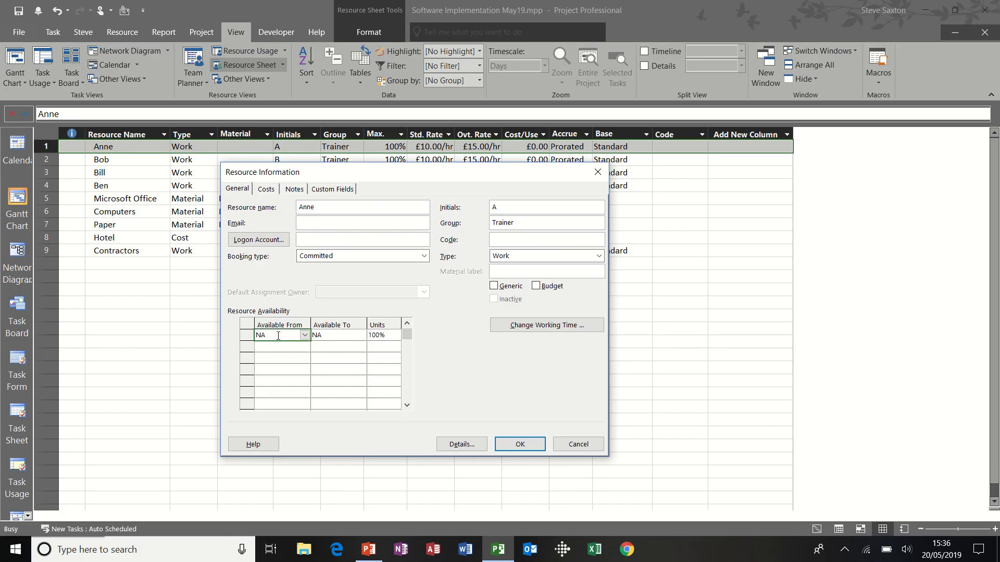
{"action": "left_click", "coordinate": [305, 335]}
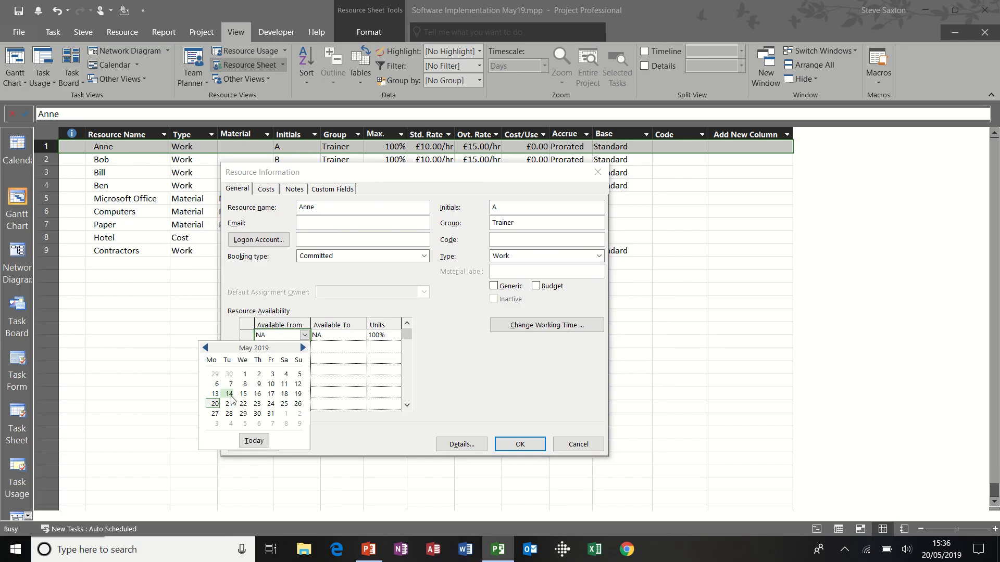
{"action": "left_click", "coordinate": [215, 414]}
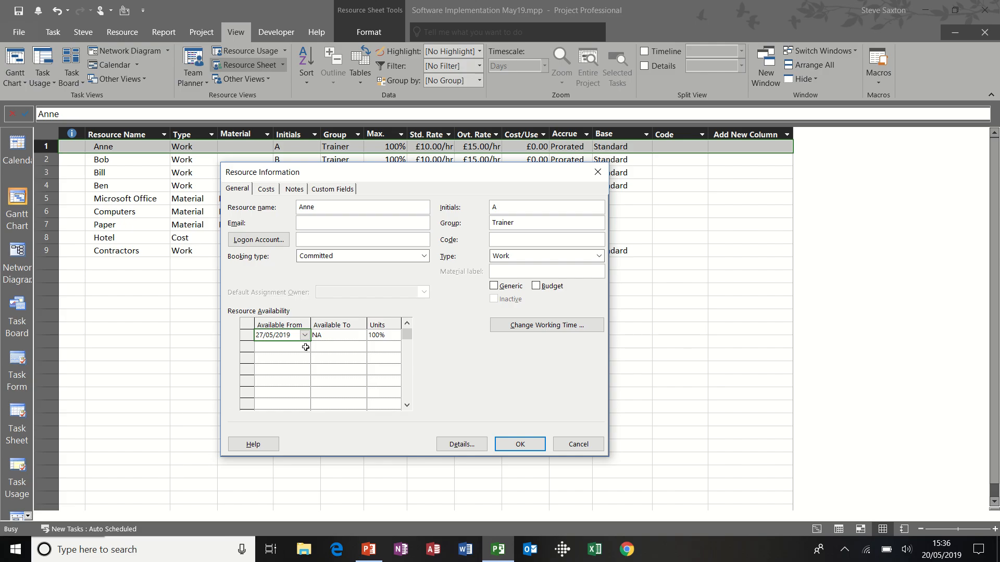
{"action": "left_click", "coordinate": [289, 347]}
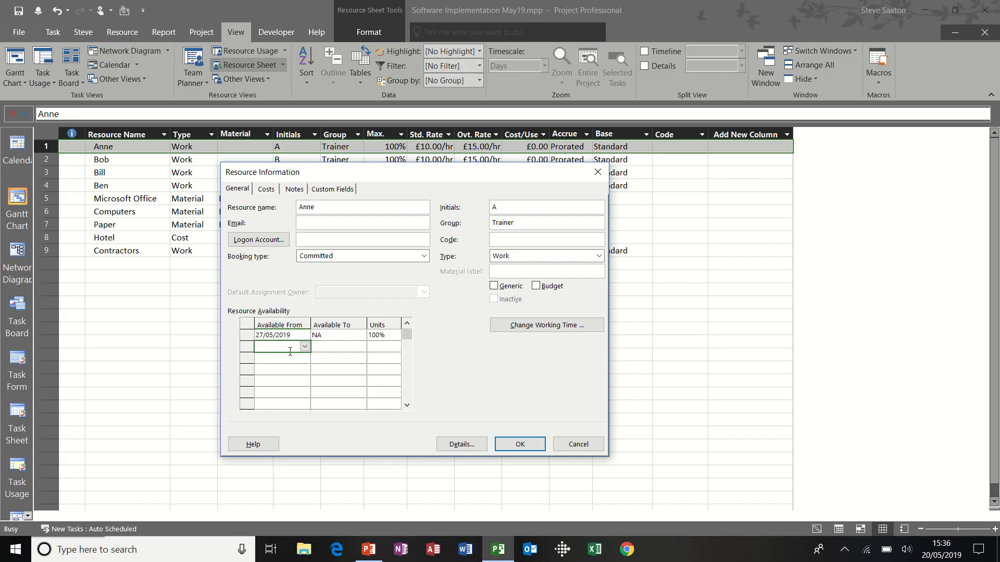
{"action": "left_click", "coordinate": [518, 443]}
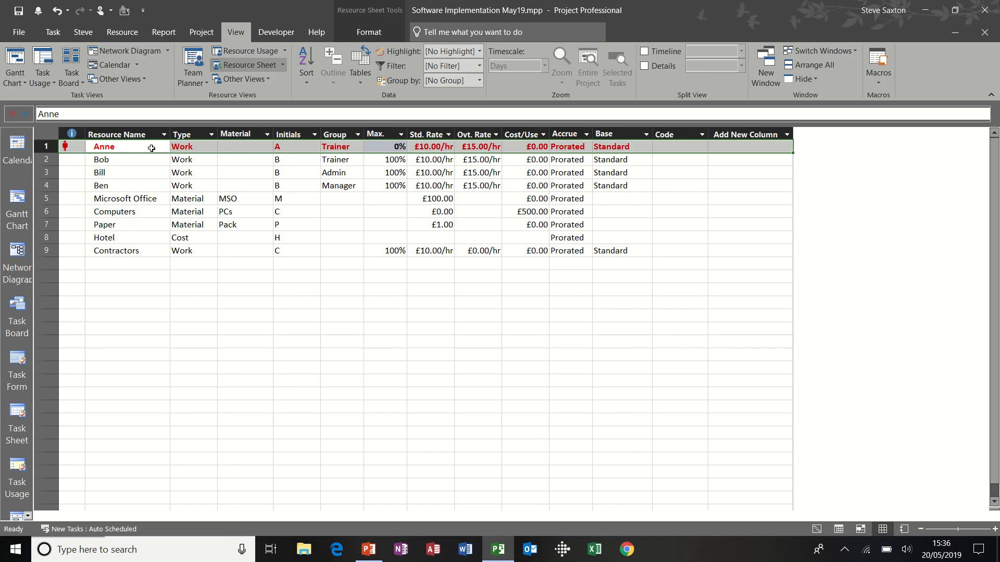
Step: Reset the Available From date of the resource in row 1 to NA in its resource availability
{"action": "double_click", "coordinate": [139, 149]}
{"action": "left_click", "coordinate": [363, 290]}
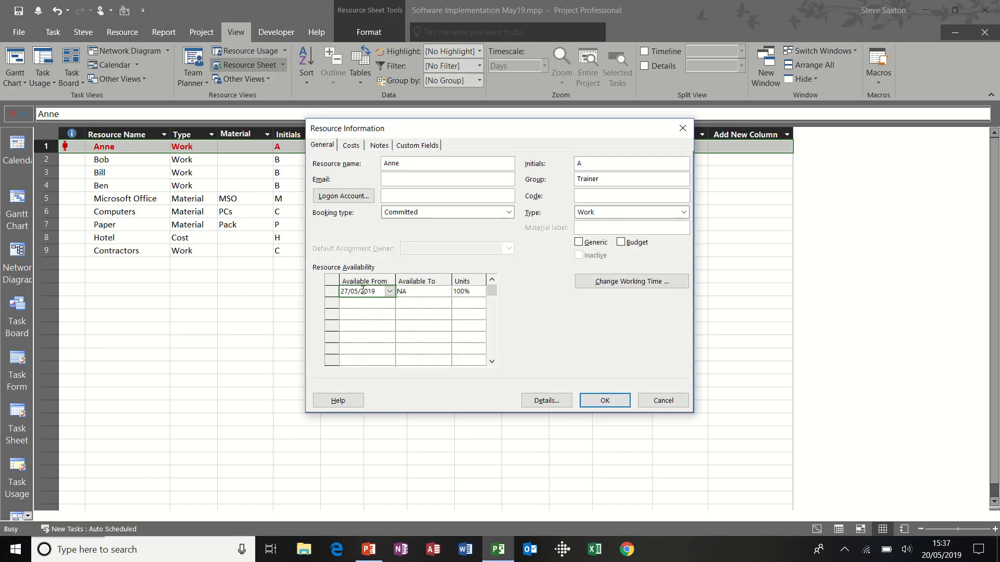
{"action": "type", "text": "NA"}
{"action": "left_click", "coordinate": [362, 301]}
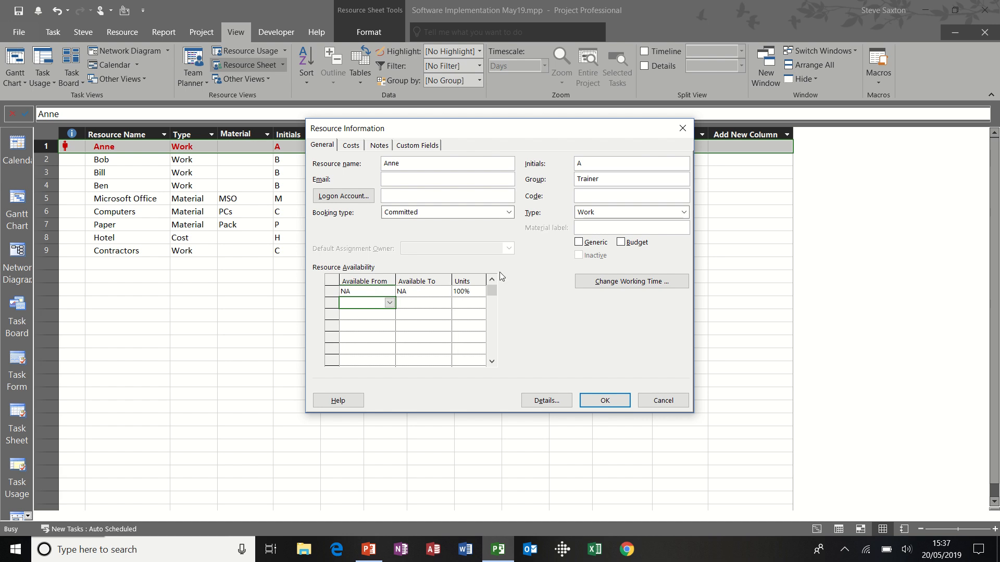
Step: In the row 1 resource's working-time calendar, set Friday of the default work week to work only 08:00 to 12:00, removing the afternoon period
{"action": "left_click", "coordinate": [636, 282]}
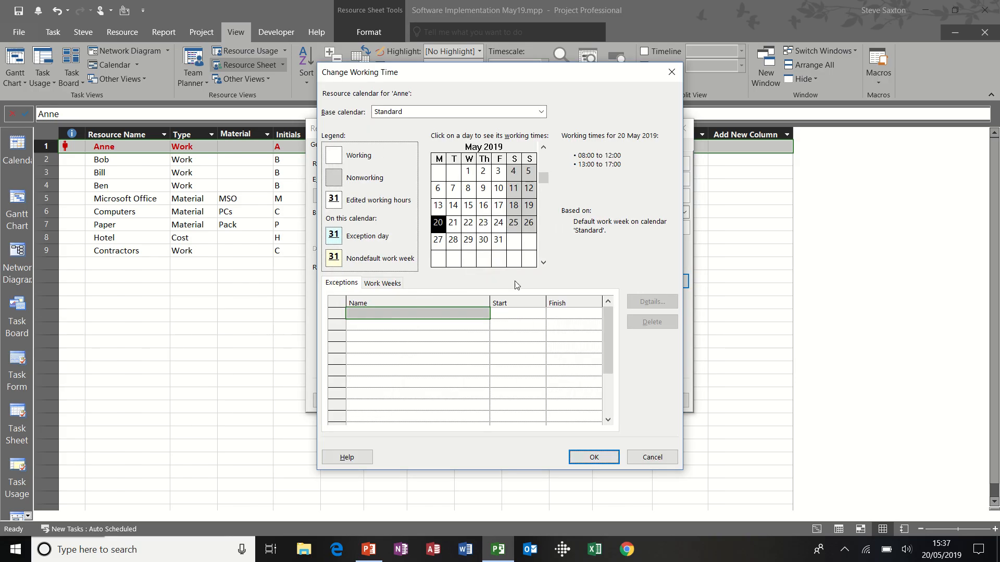
{"action": "left_click", "coordinate": [428, 327]}
{"action": "left_click", "coordinate": [424, 348]}
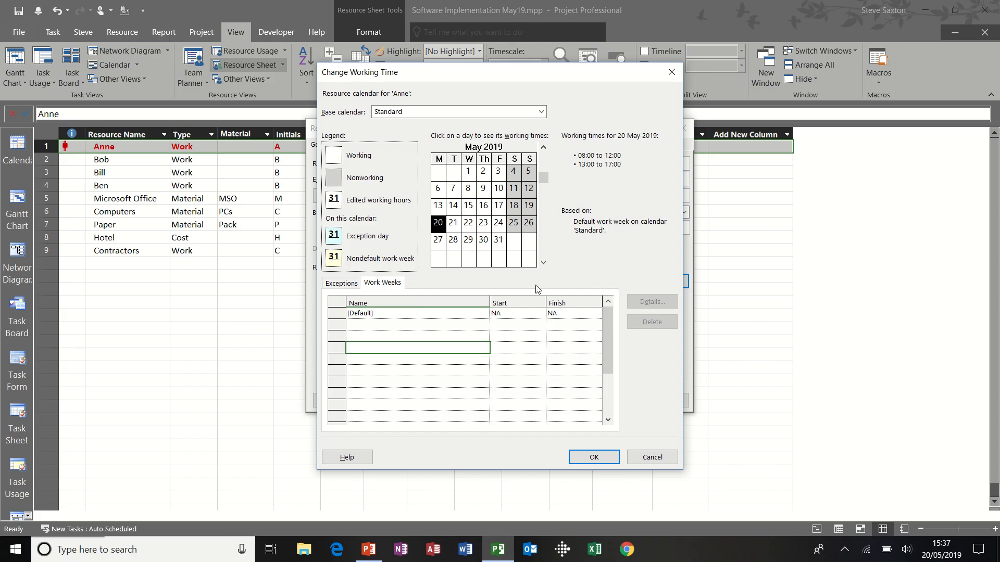
{"action": "left_click", "coordinate": [445, 313]}
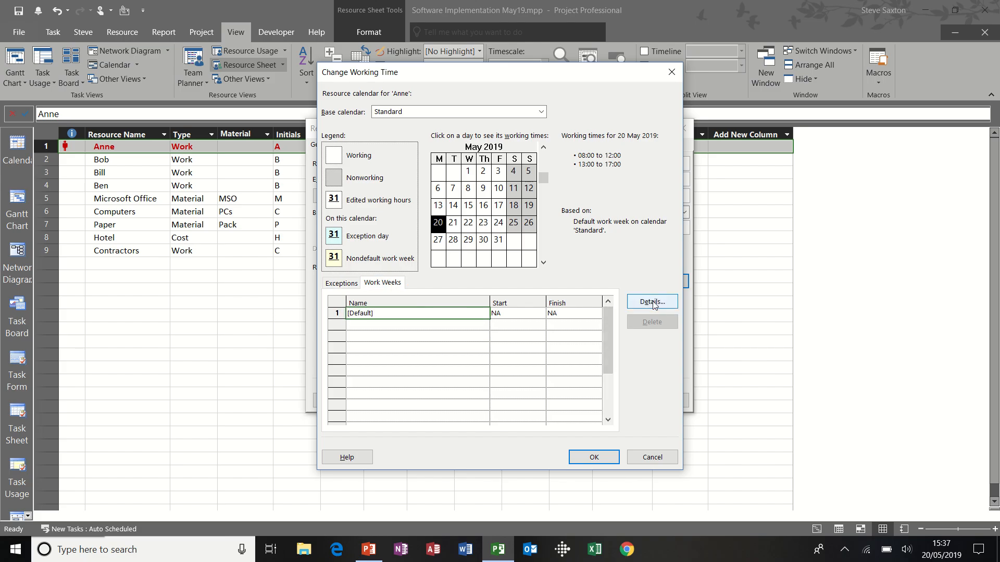
{"action": "left_click", "coordinate": [654, 303]}
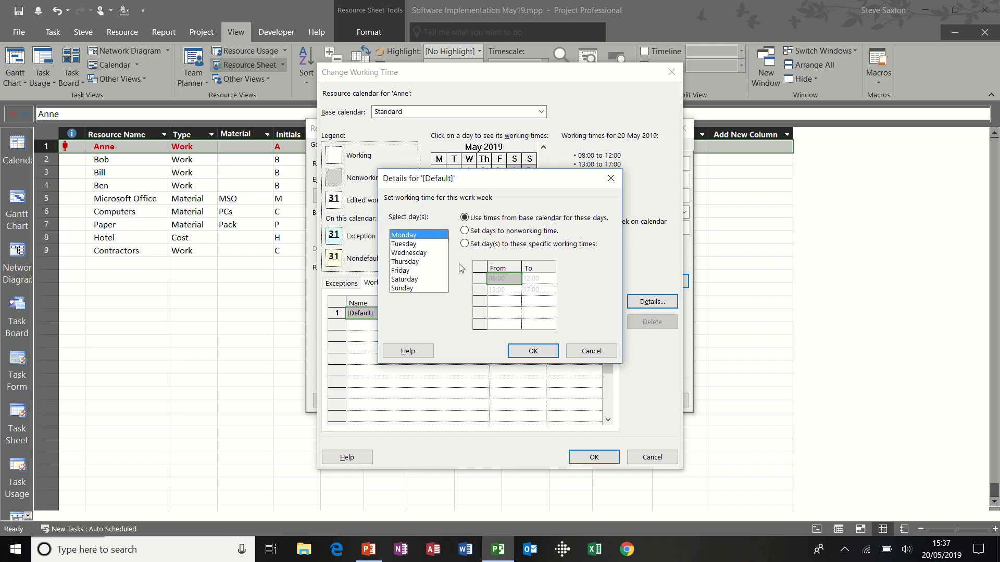
{"action": "left_click", "coordinate": [409, 272]}
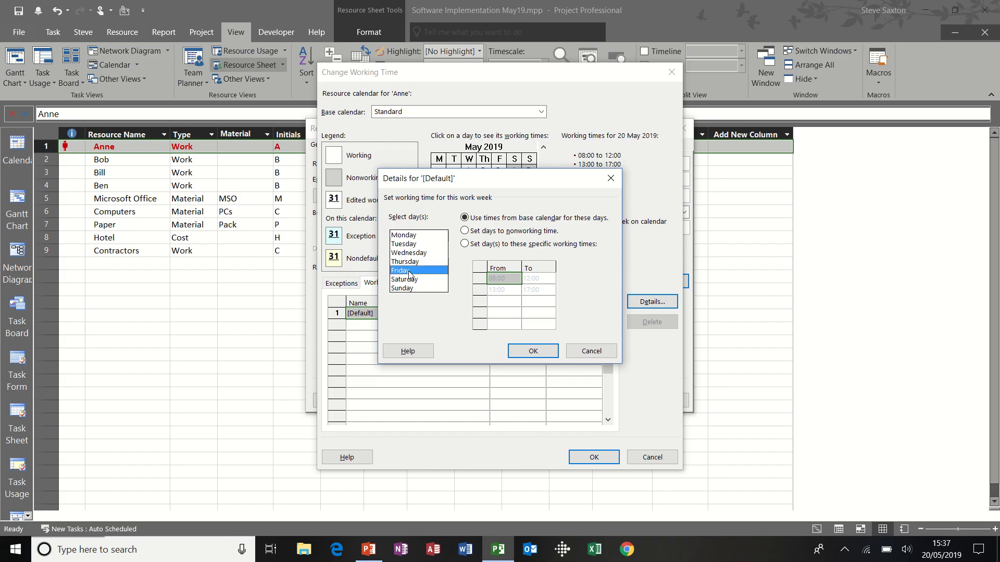
{"action": "left_click", "coordinate": [464, 244]}
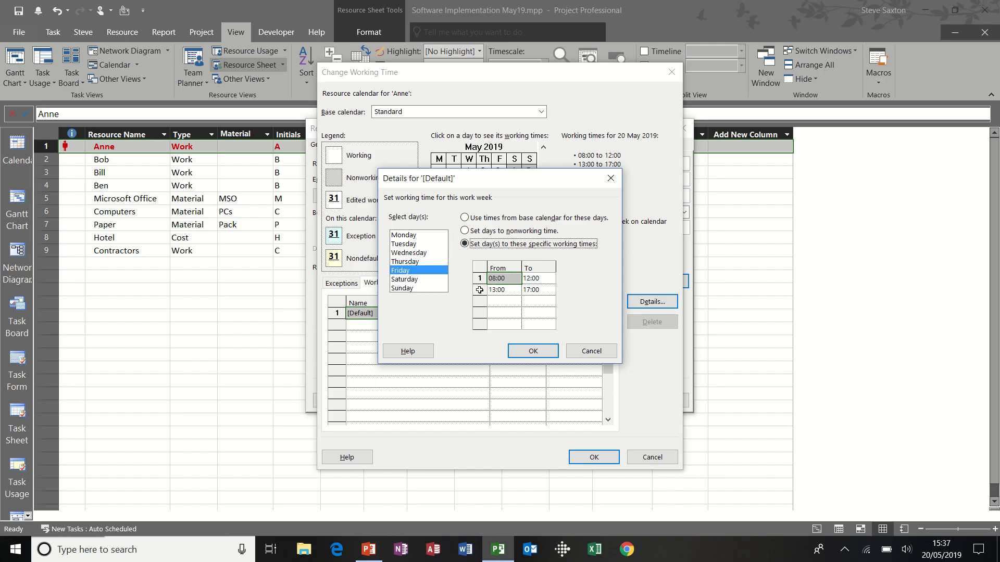
{"action": "left_click", "coordinate": [479, 290]}
{"action": "key", "text": "Delete"}
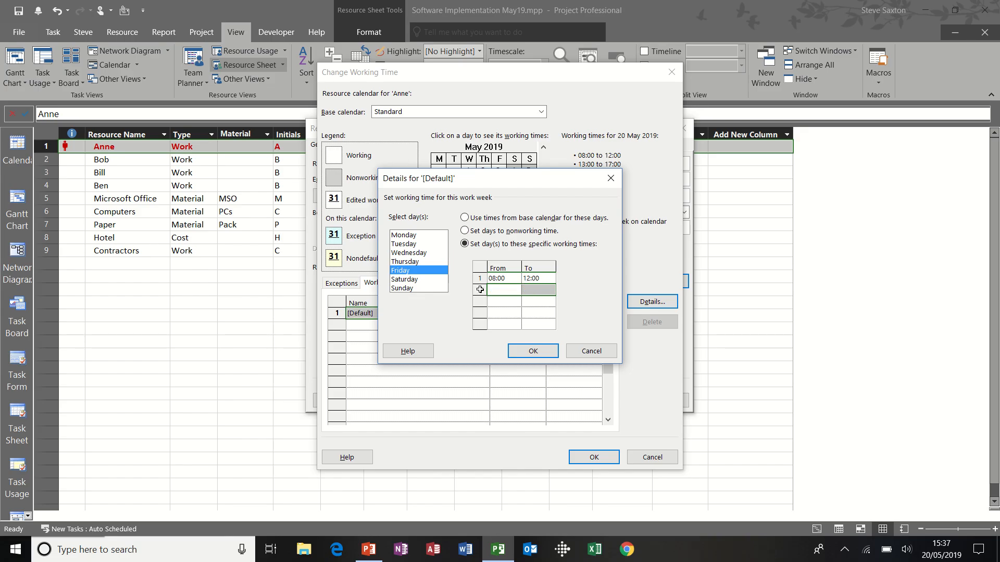
{"action": "left_click", "coordinate": [531, 351]}
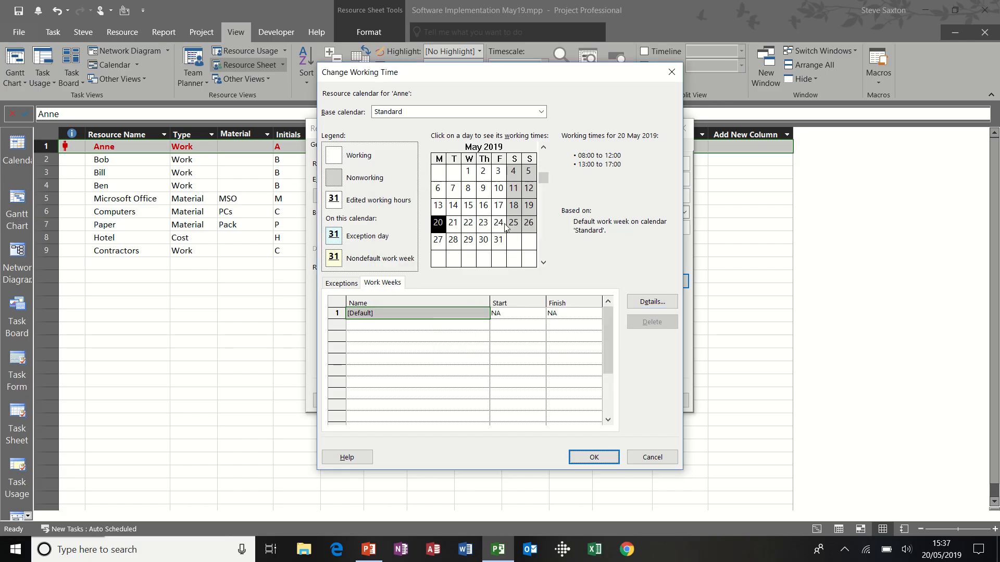
Step: Compare the working times of Friday 10 May 2019 and Wednesday 8 May 2019 in the resource calendar
{"action": "left_click", "coordinate": [502, 191]}
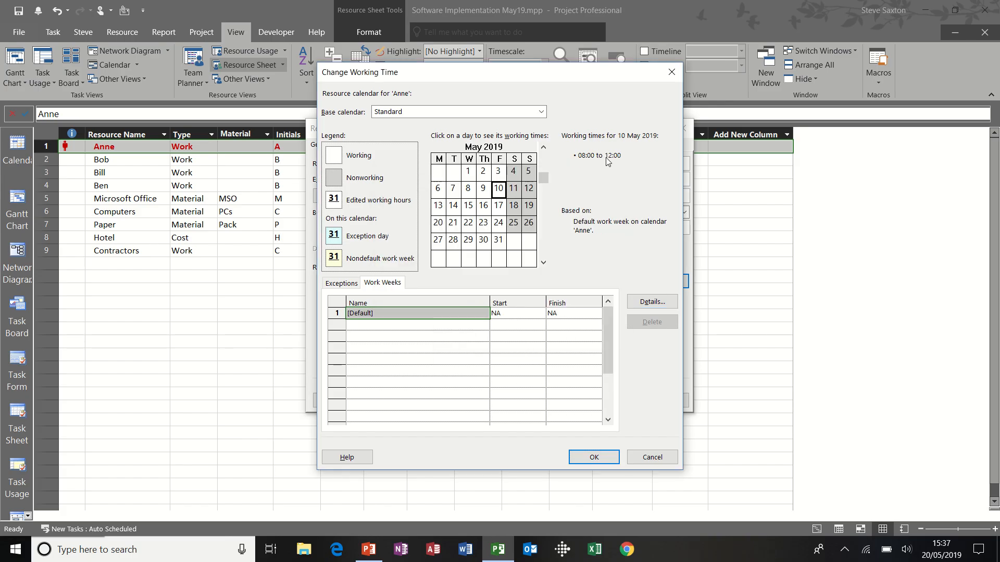
{"action": "left_click", "coordinate": [470, 192]}
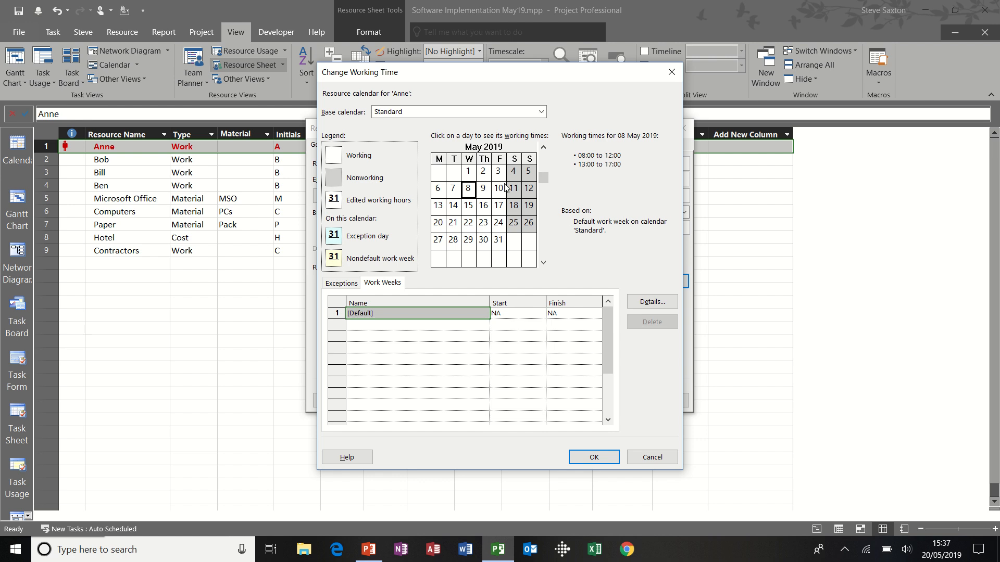
{"action": "left_click", "coordinate": [501, 189]}
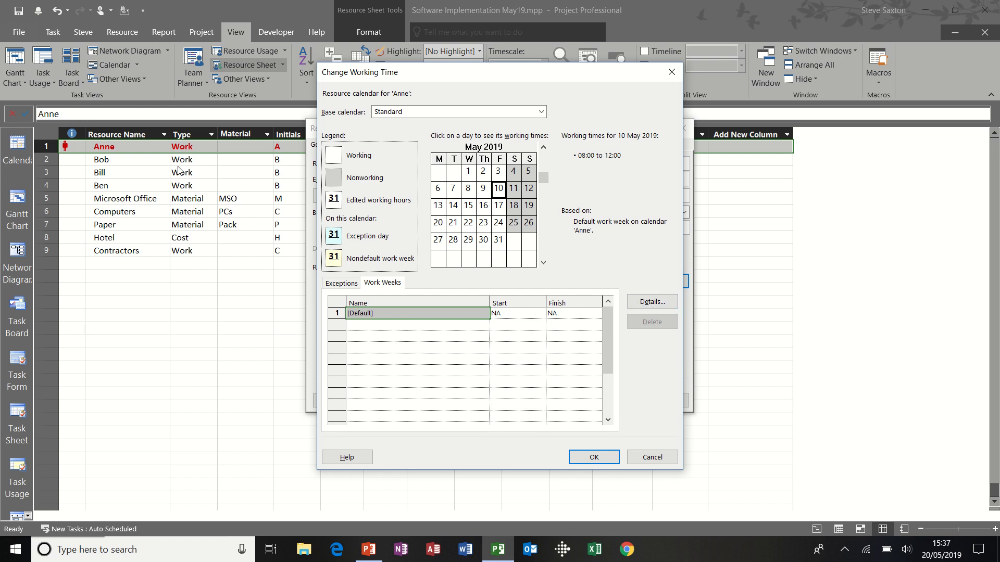
Step: Set Friday of the default work week back to the base calendar's times and accept the working-time changes
{"action": "left_click", "coordinate": [658, 303]}
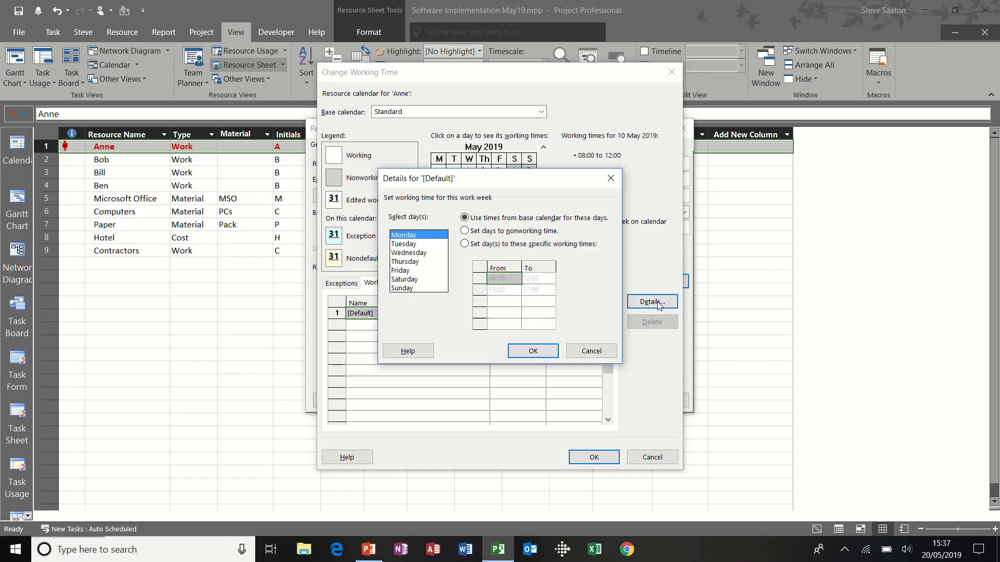
{"action": "left_click", "coordinate": [422, 270]}
{"action": "left_click", "coordinate": [468, 218]}
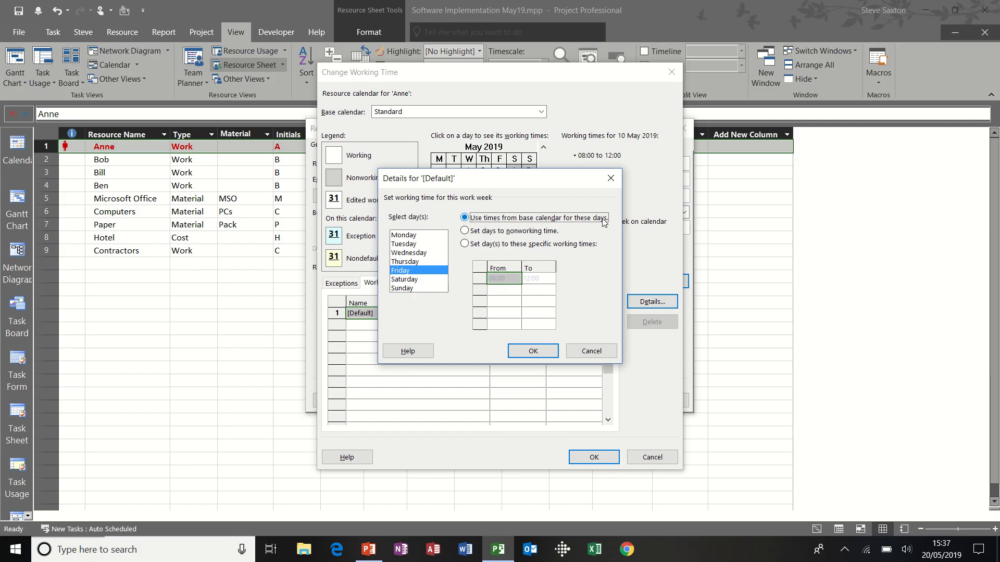
{"action": "left_click", "coordinate": [527, 351]}
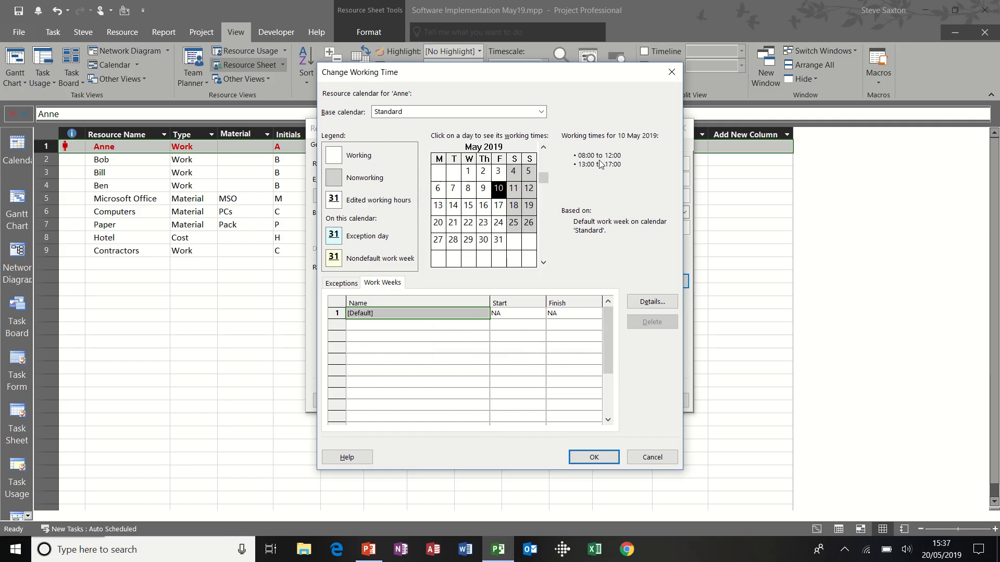
{"action": "left_click", "coordinate": [596, 458]}
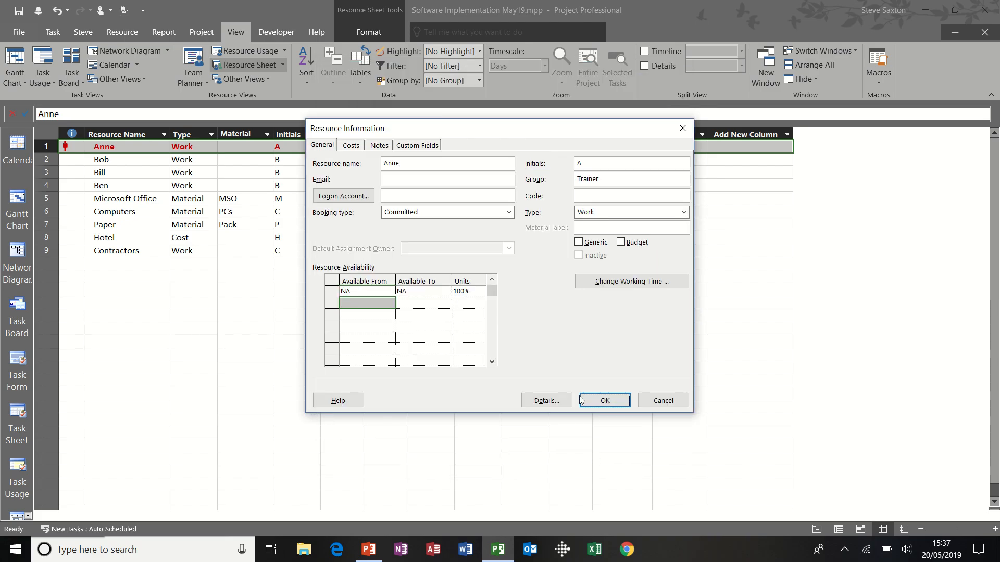
Step: In the resource's cost rate table A, add rates effective 27/05/19 with a £12.00/h standard rate and a £17.00/h overtime rate
{"action": "left_click", "coordinate": [353, 146]}
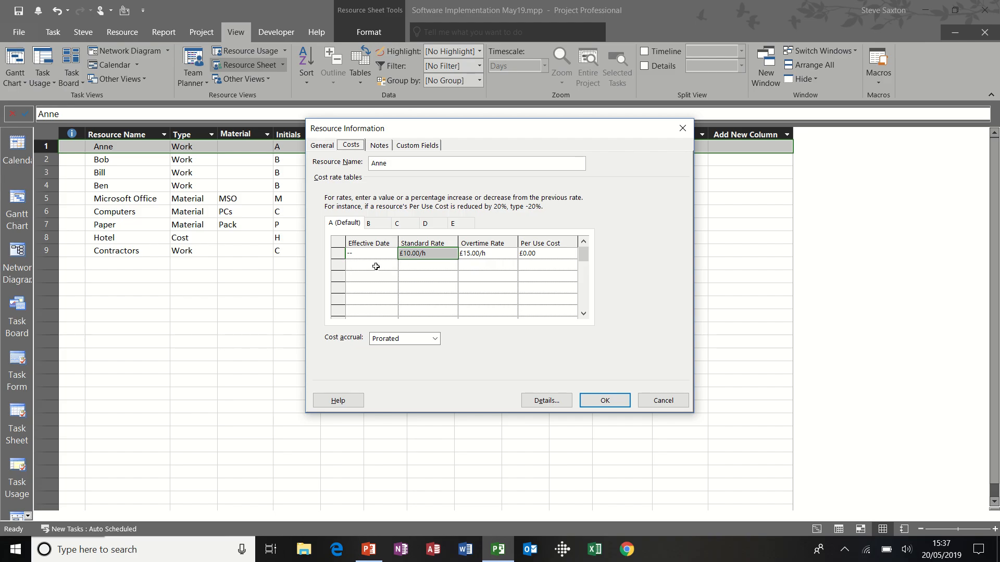
{"action": "left_click", "coordinate": [382, 266]}
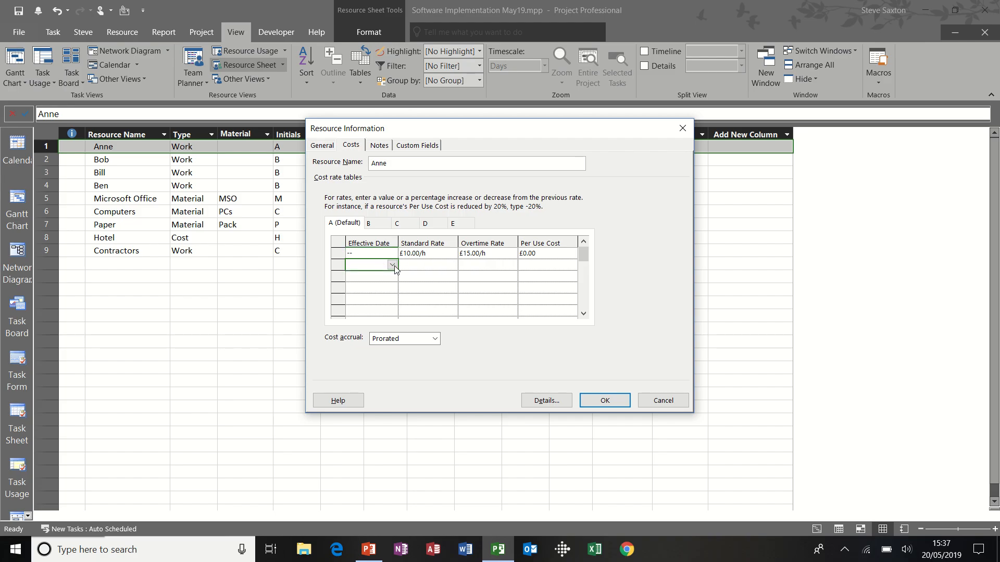
{"action": "left_click", "coordinate": [421, 253]}
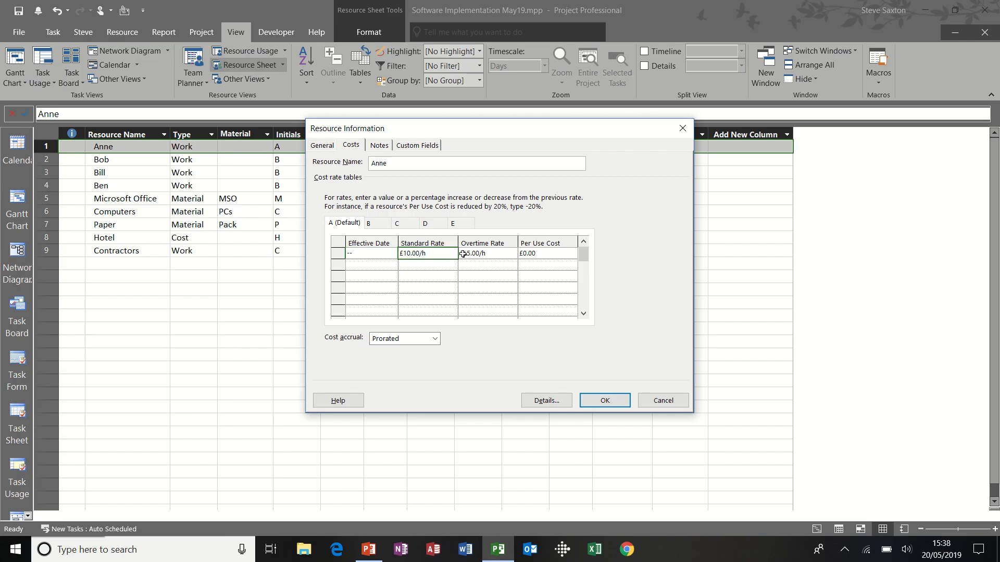
{"action": "left_click", "coordinate": [476, 254]}
{"action": "left_click", "coordinate": [427, 254]}
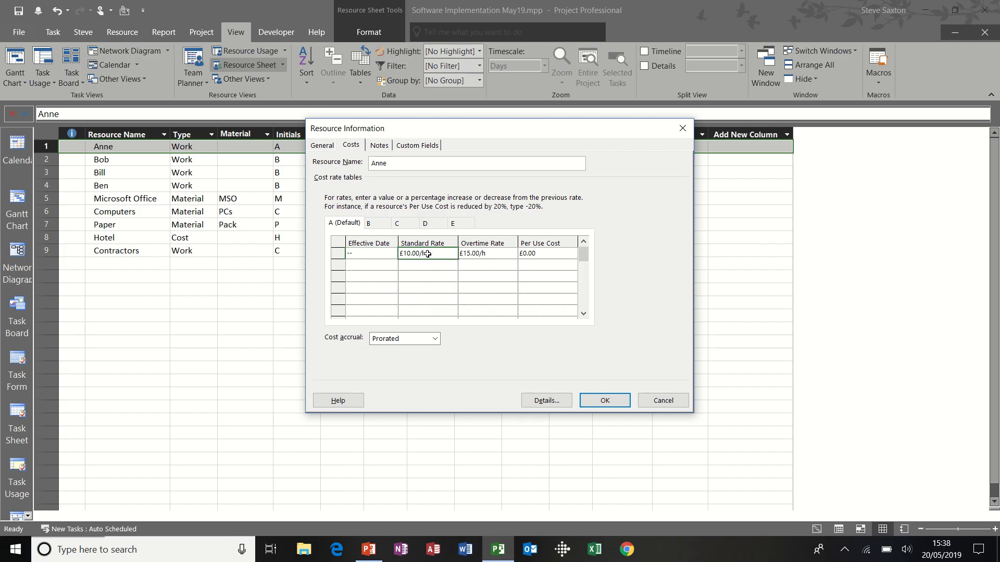
{"action": "left_click", "coordinate": [488, 256]}
{"action": "left_click", "coordinate": [381, 266]}
{"action": "left_click", "coordinate": [392, 265]}
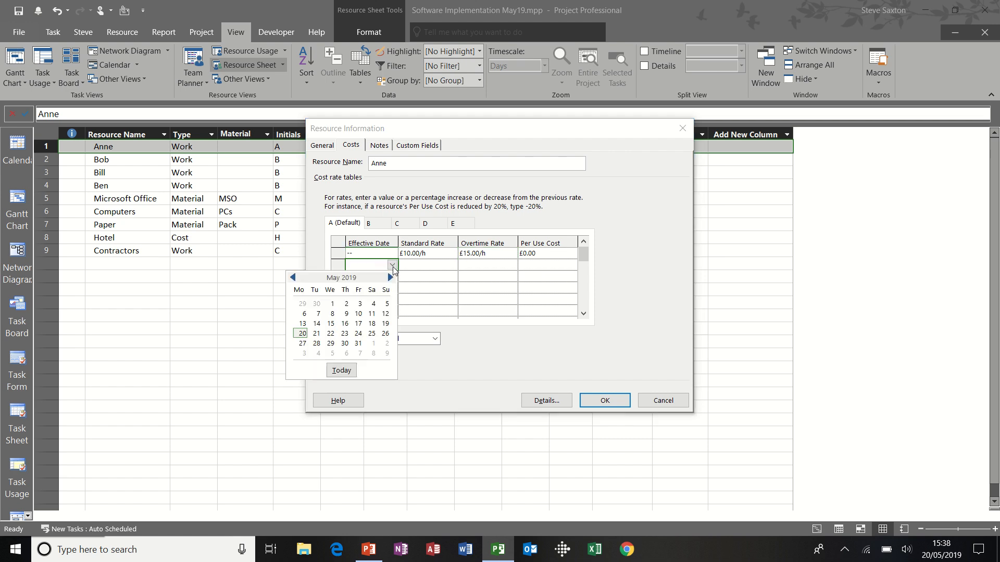
{"action": "left_click", "coordinate": [302, 343]}
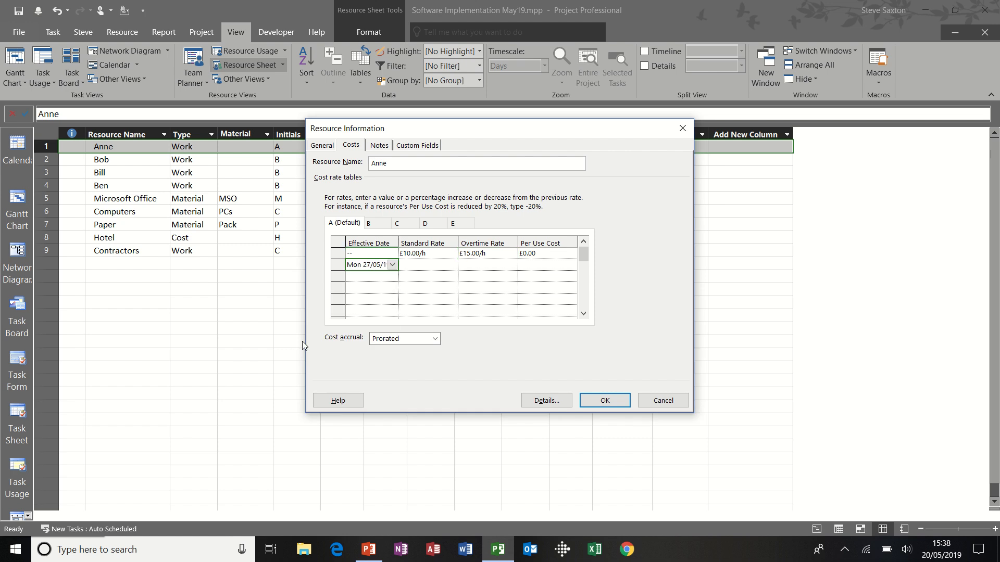
{"action": "left_click", "coordinate": [429, 264]}
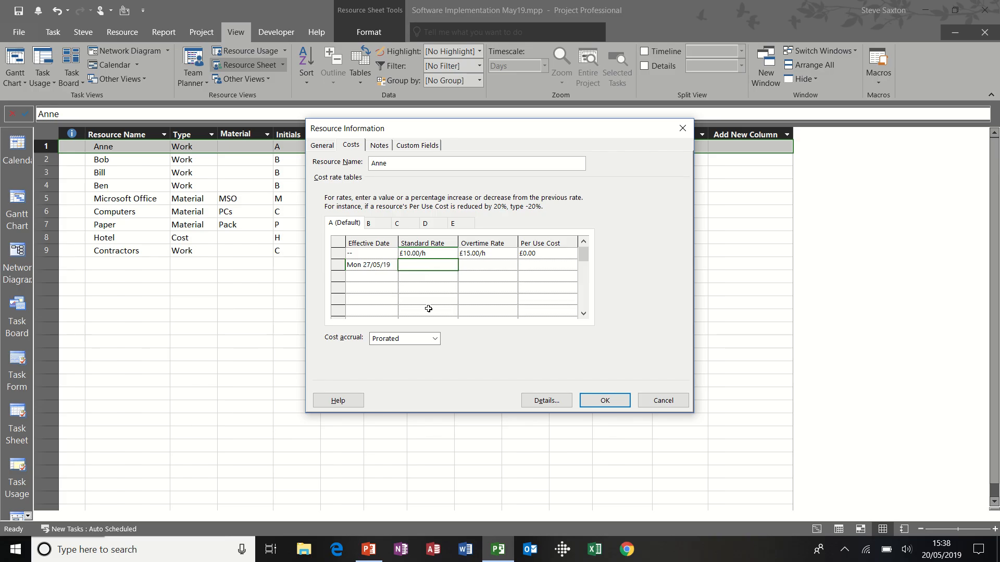
{"action": "key", "text": "Tab"}
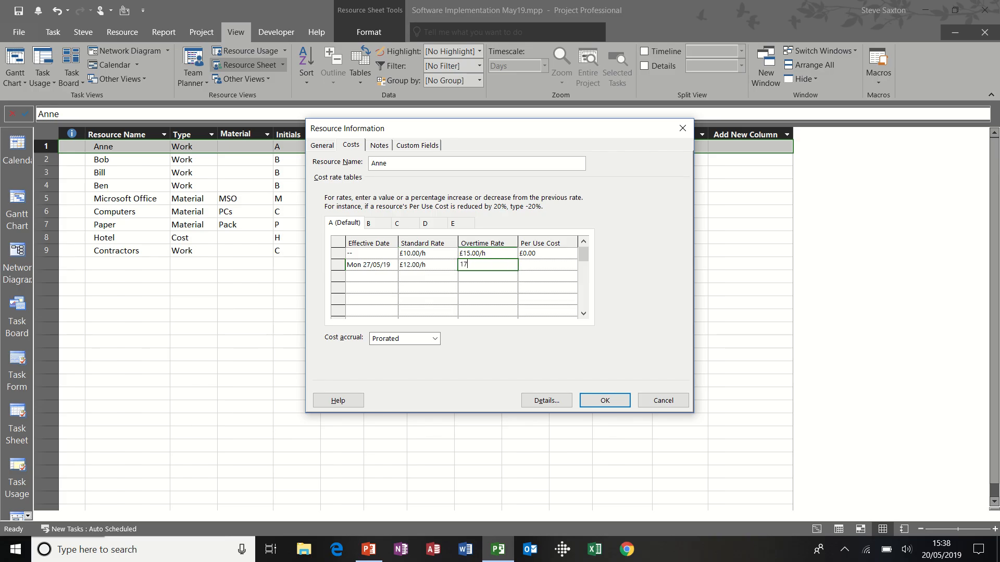
Step: Add another row to cost rate table A effective 03/06/19 with a £10.00/h standard rate and a £15.00/h overtime rate
{"action": "left_click", "coordinate": [382, 275]}
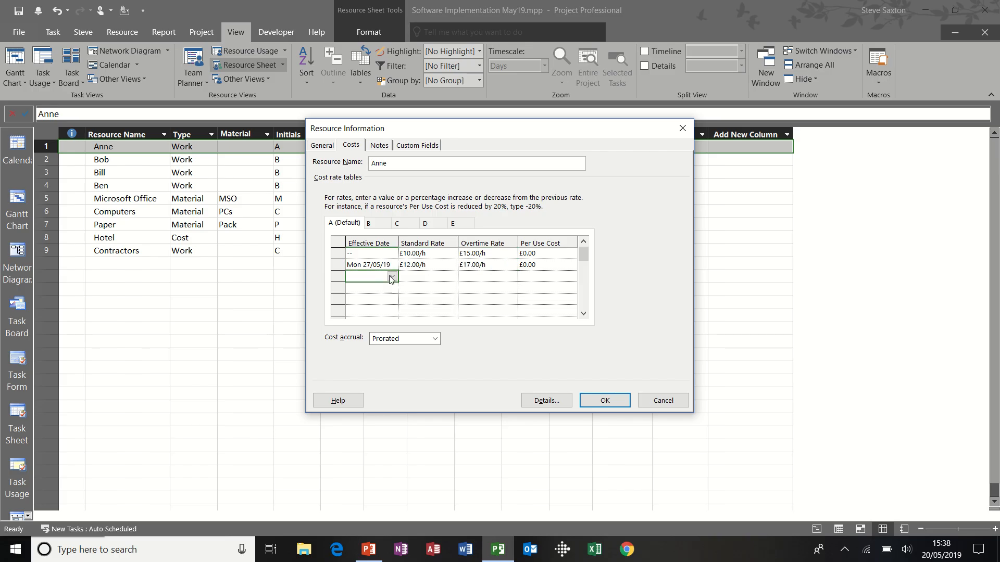
{"action": "left_click", "coordinate": [393, 276]}
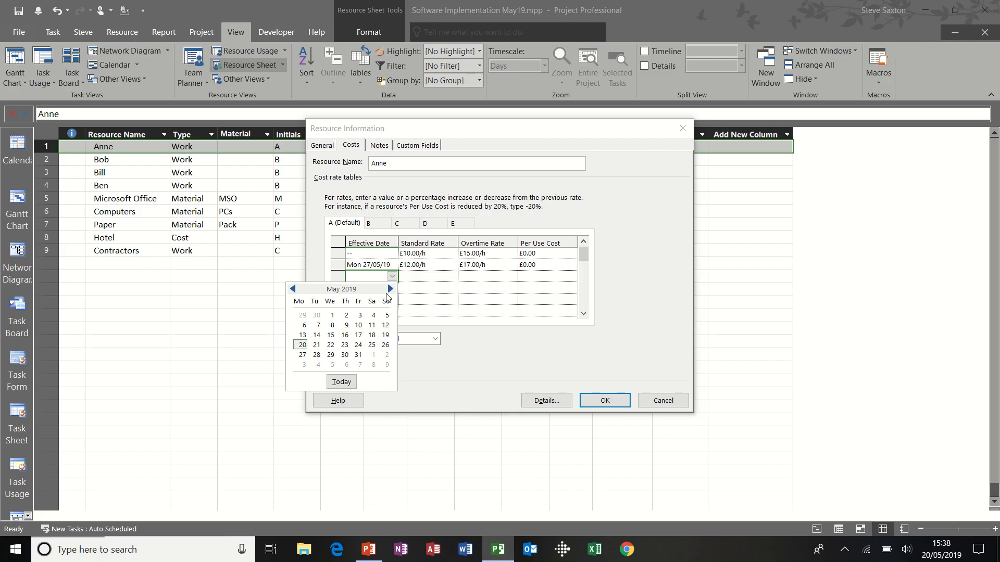
{"action": "left_click", "coordinate": [300, 367]}
{"action": "left_click", "coordinate": [436, 276]}
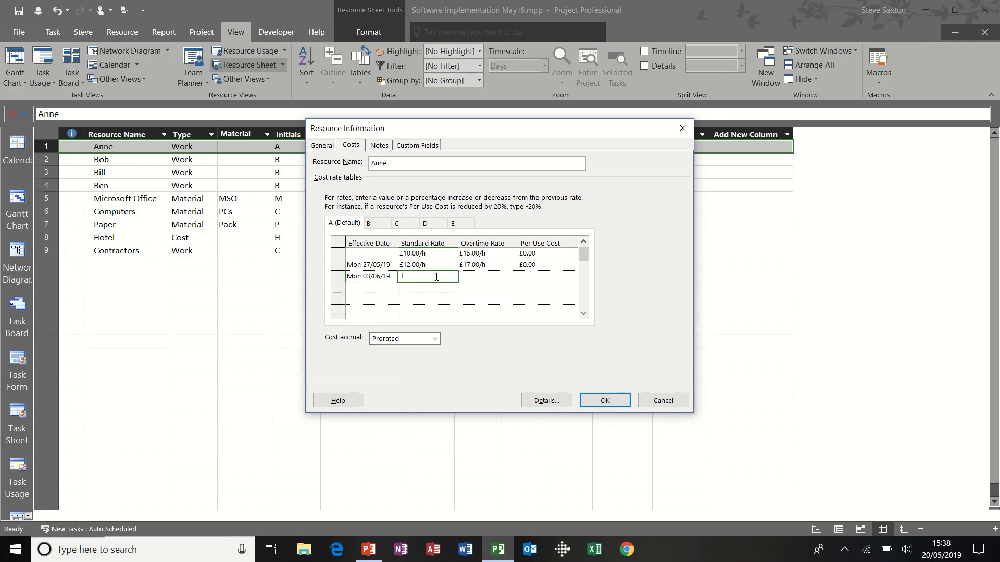
{"action": "key", "text": "Tab"}
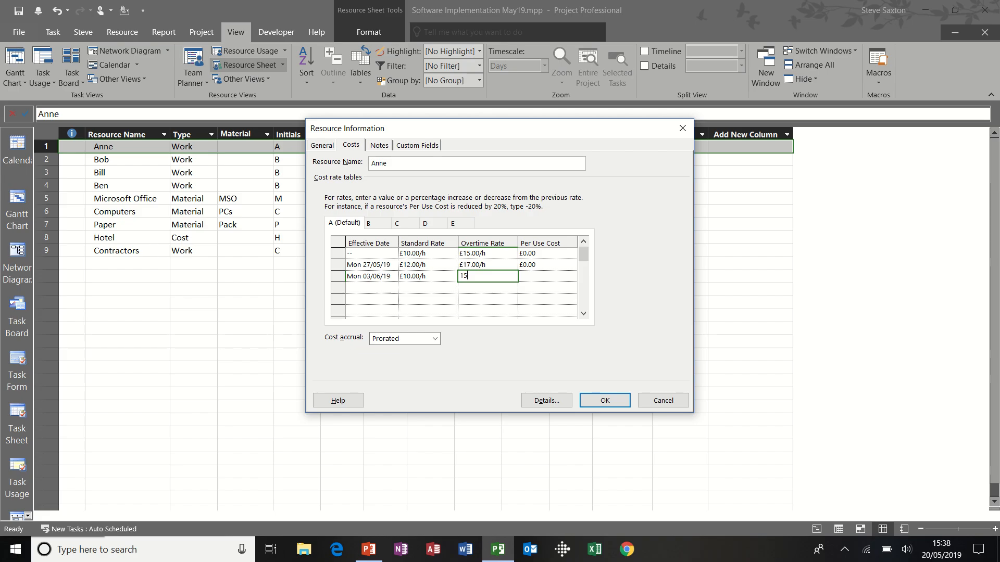
{"action": "type", "text": "15"}
{"action": "left_click", "coordinate": [389, 288]}
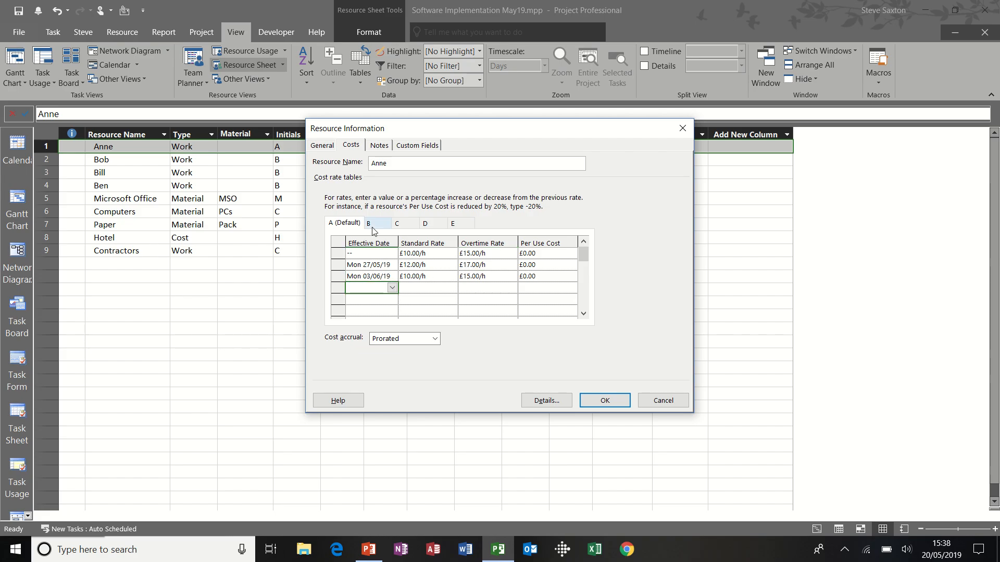
Step: Look through the resource's alternative cost rate tables B to E and return to default table A
{"action": "left_click", "coordinate": [372, 228]}
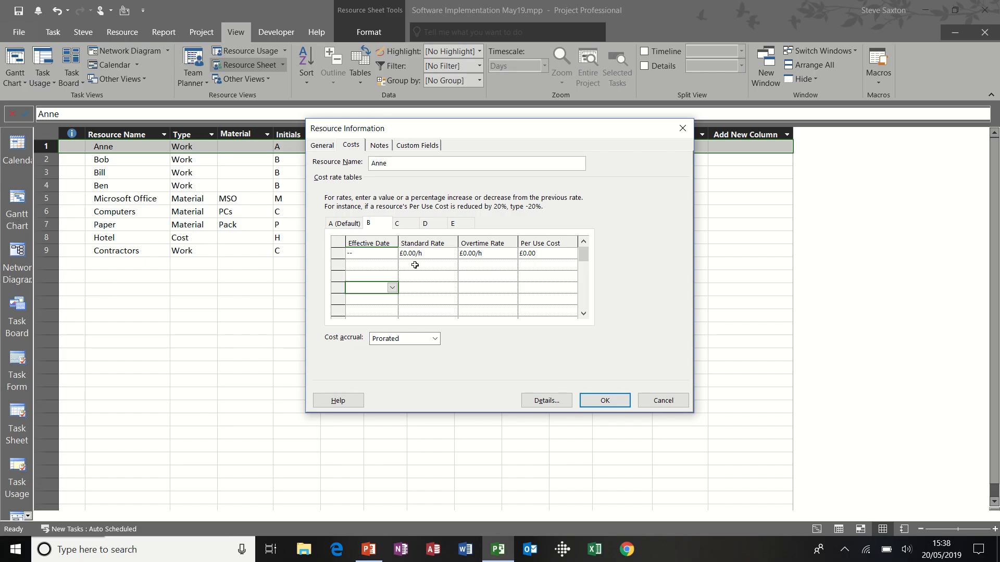
{"action": "left_click", "coordinate": [406, 227]}
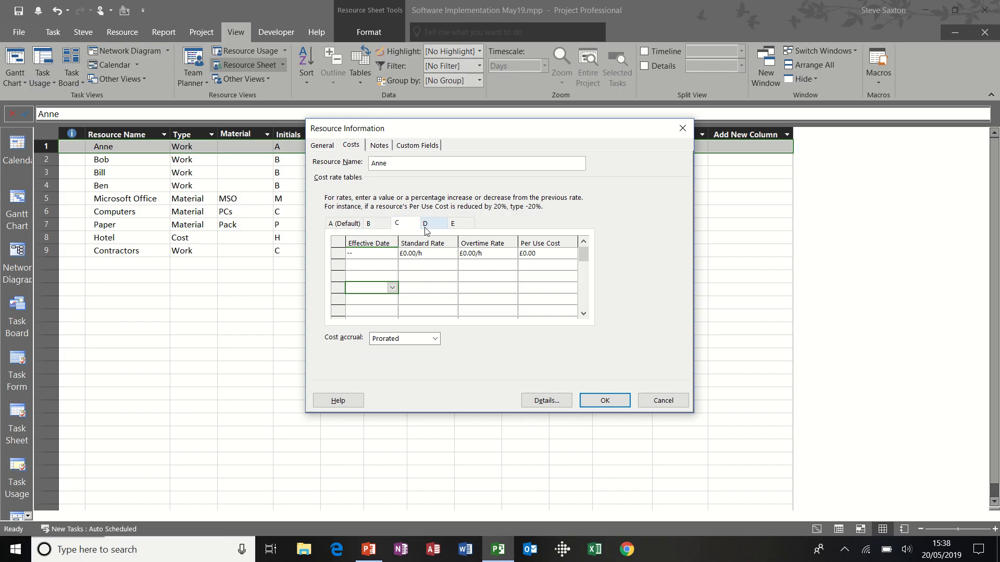
{"action": "left_click", "coordinate": [434, 227]}
{"action": "left_click", "coordinate": [456, 228]}
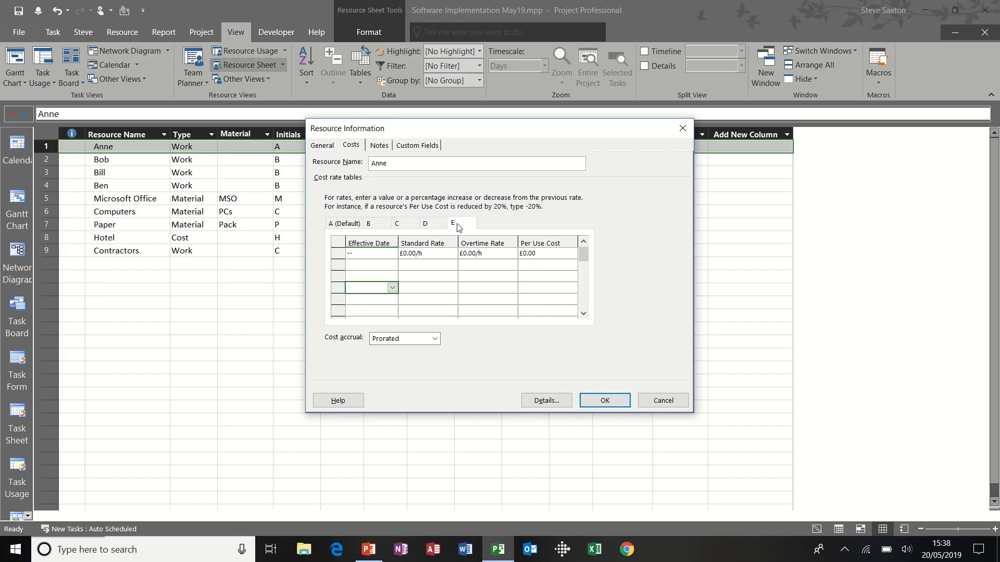
{"action": "left_click", "coordinate": [377, 228]}
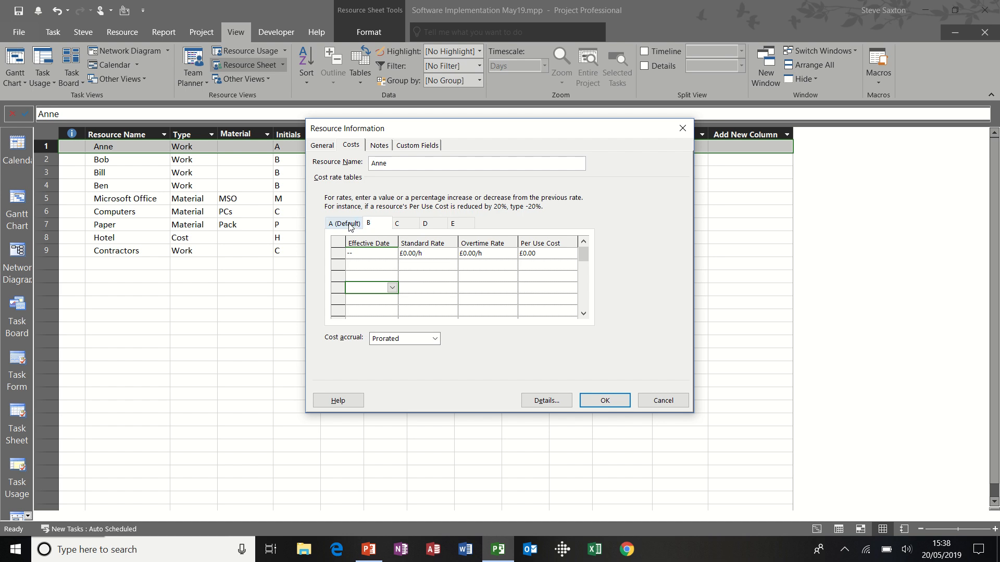
{"action": "left_click", "coordinate": [354, 227]}
{"action": "mouse_move", "coordinate": [585, 255]}
{"action": "left_mouse_down"}
{"action": "mouse_move", "coordinate": [584, 313]}
{"action": "mouse_move", "coordinate": [584, 253]}
{"action": "left_mouse_up"}
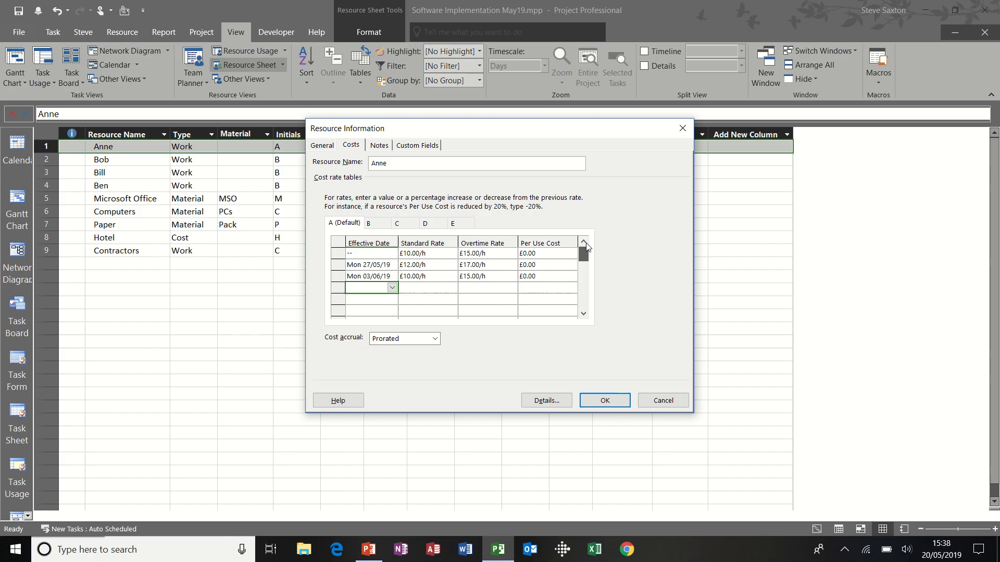
Step: Add a "Job Spec" note to the first resource and embed a new Microsoft Excel Worksheet in it, displayed as an icon
{"action": "left_click", "coordinate": [379, 145]}
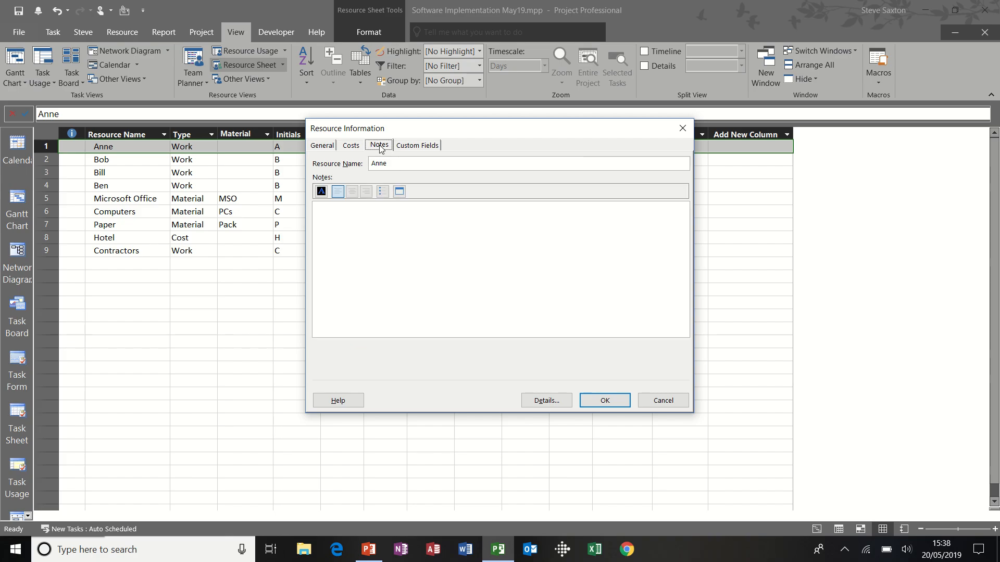
{"action": "left_click", "coordinate": [341, 222]}
{"action": "left_click", "coordinate": [399, 191]}
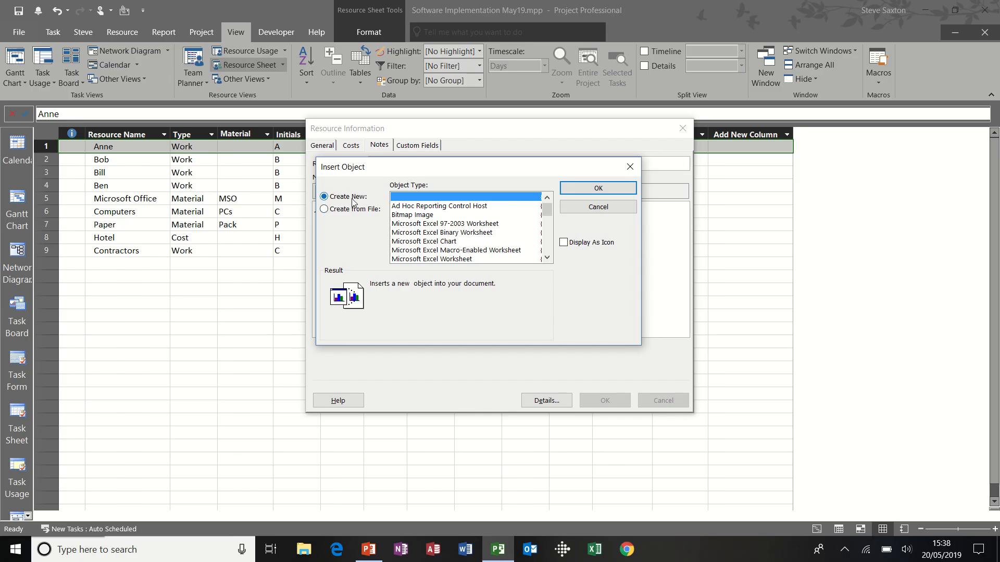
{"action": "left_click", "coordinate": [454, 260]}
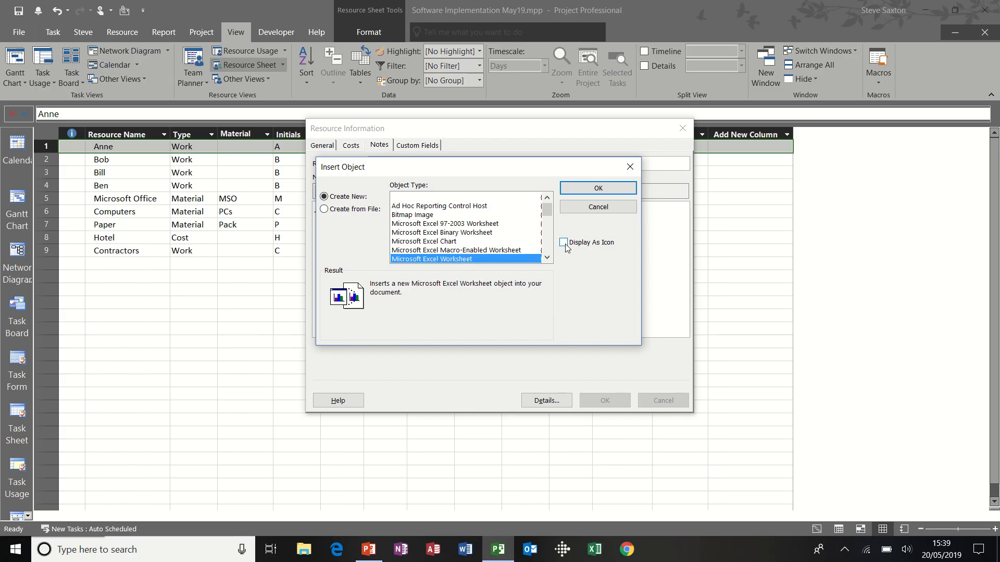
{"action": "left_click", "coordinate": [565, 243]}
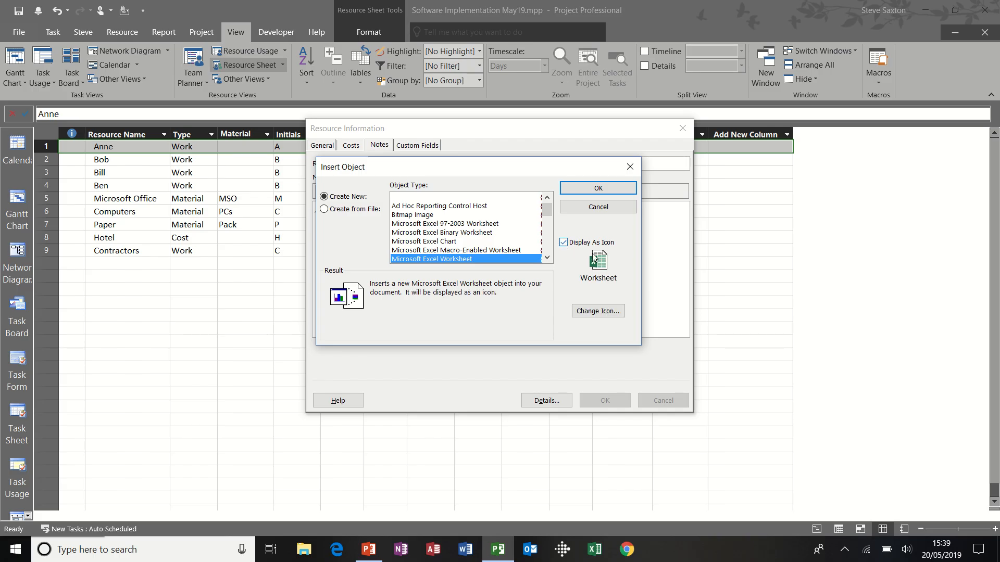
{"action": "left_click", "coordinate": [596, 188]}
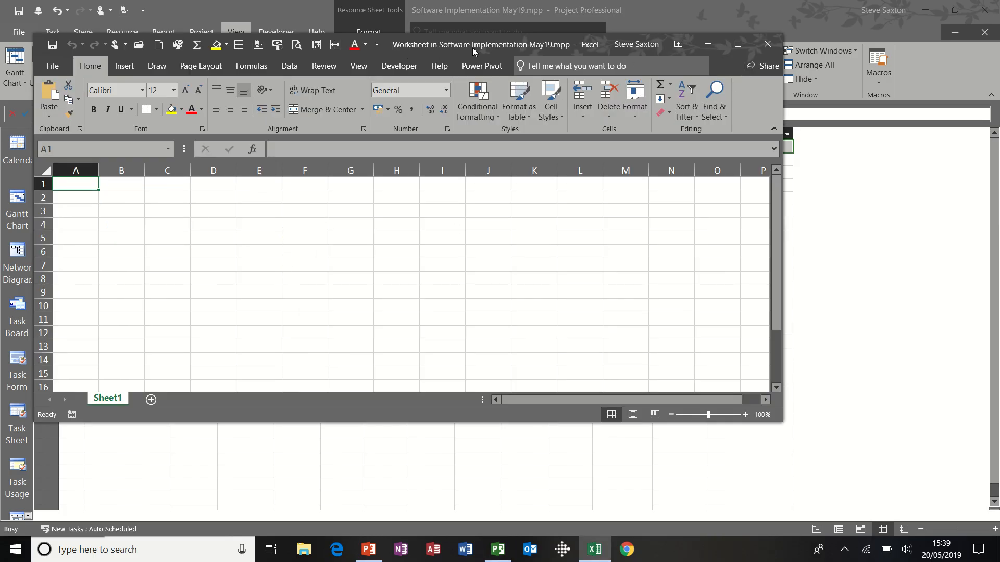
{"action": "left_click", "coordinate": [767, 45]}
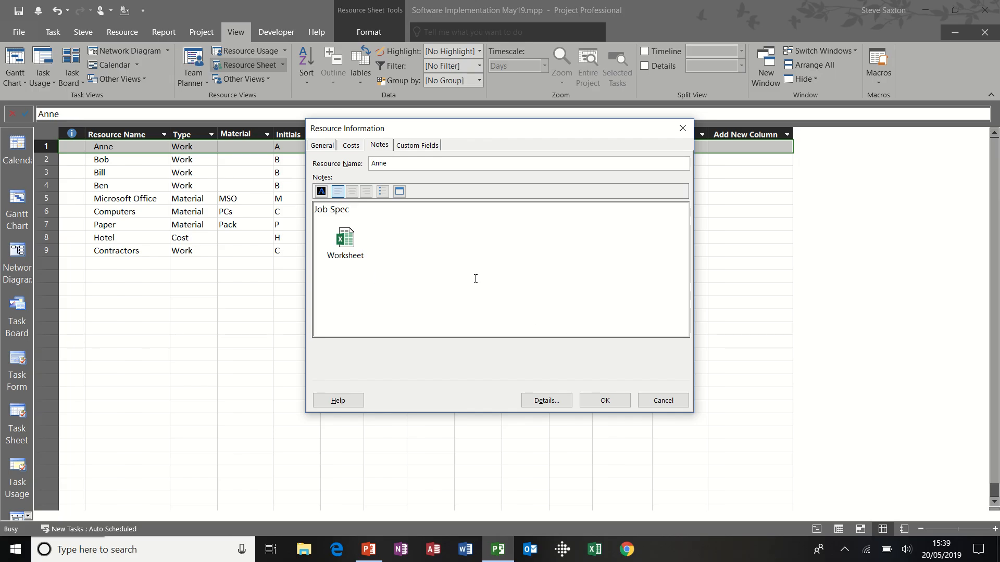
Step: Check the resource's custom fields, accept the resource information changes and preview the note from the resource's row indicator
{"action": "left_click", "coordinate": [428, 147]}
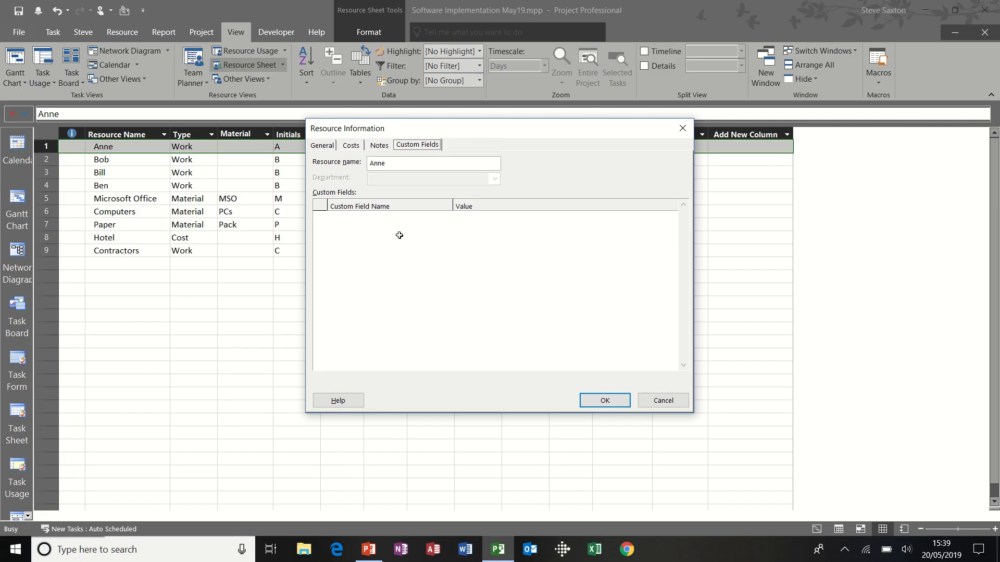
{"action": "left_click", "coordinate": [380, 146]}
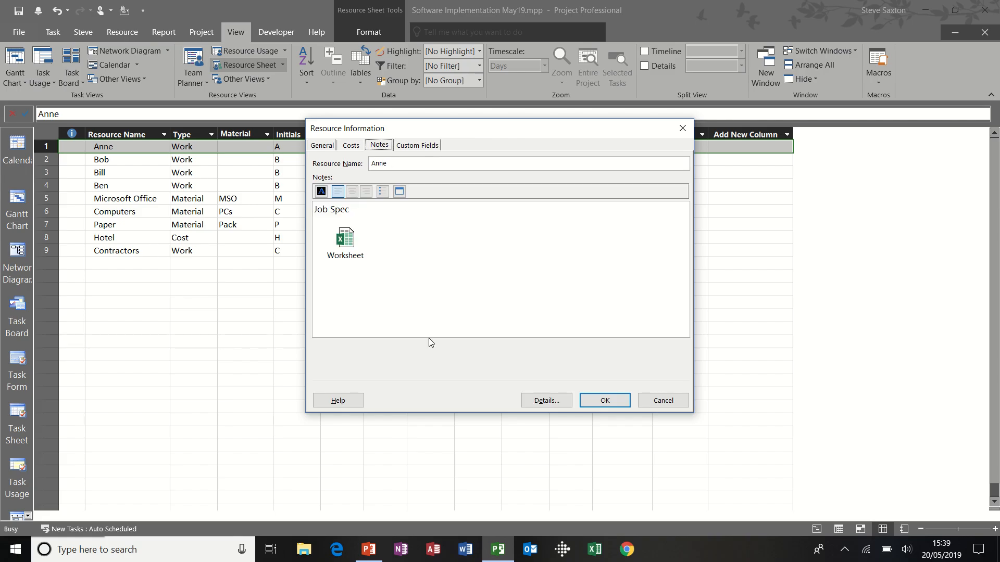
{"action": "left_click", "coordinate": [599, 401]}
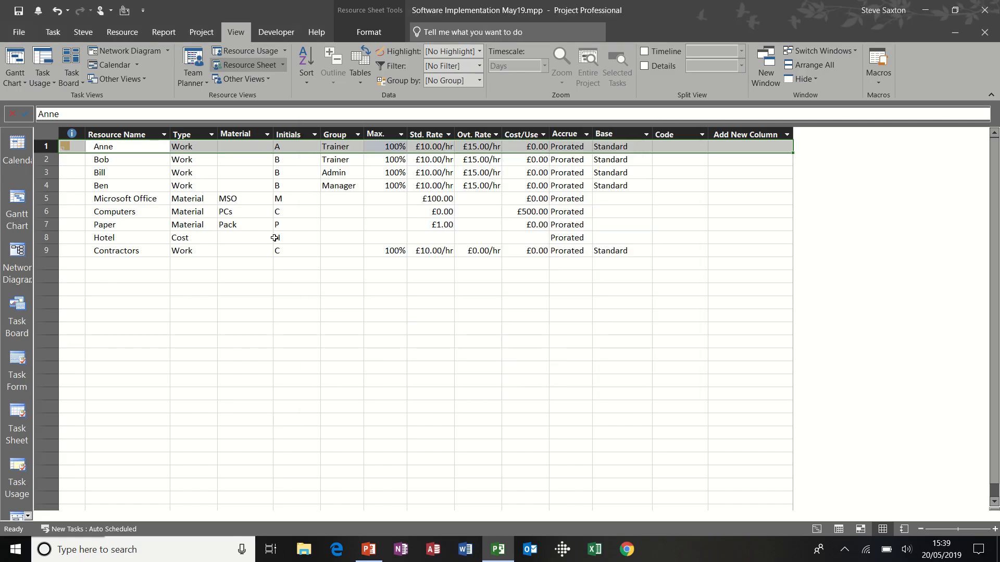
{"action": "mouse_move", "coordinate": [72, 145]}
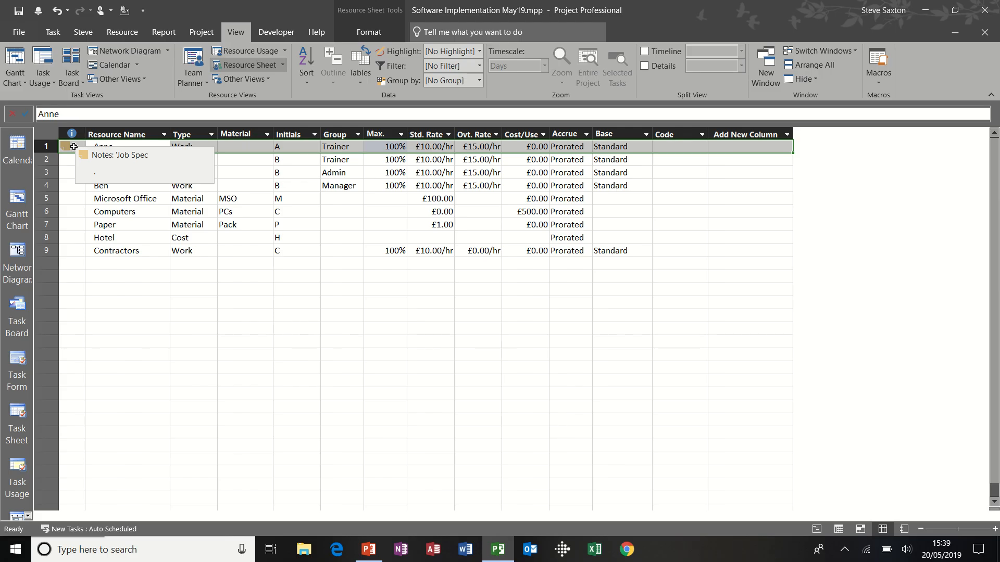
{"action": "left_click", "coordinate": [264, 203]}
Step: In the Gantt Chart, leave a blank row below Project Complete and add tasks named Task A, Task B, Task C and Task D
{"action": "left_click", "coordinate": [18, 203]}
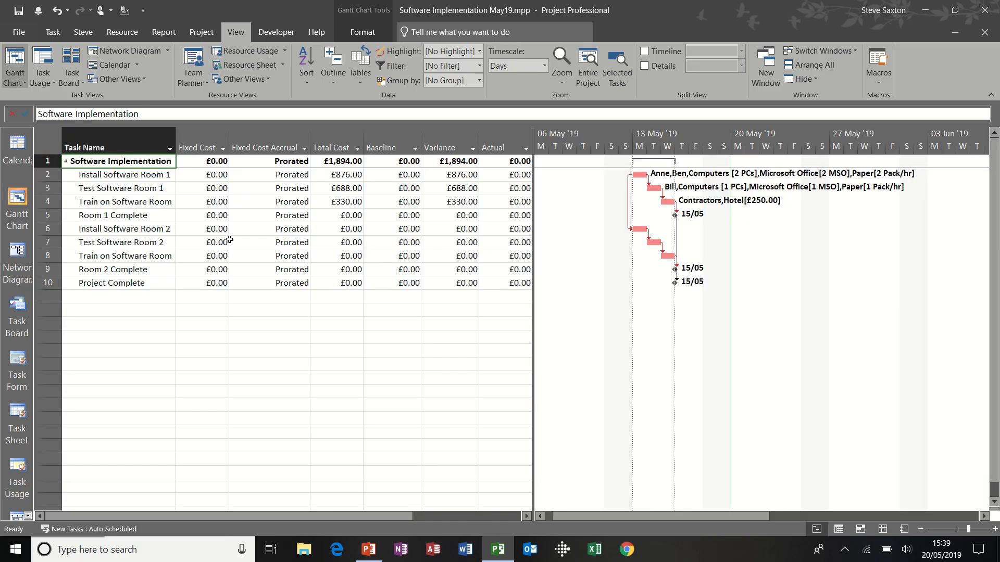
{"action": "left_click", "coordinate": [125, 312]}
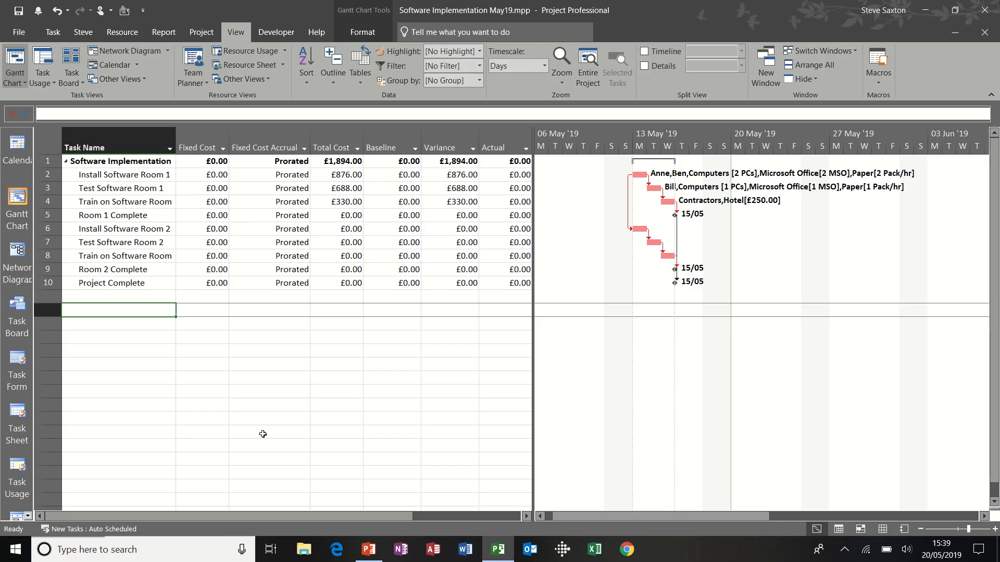
{"action": "type", "text": "Task "}
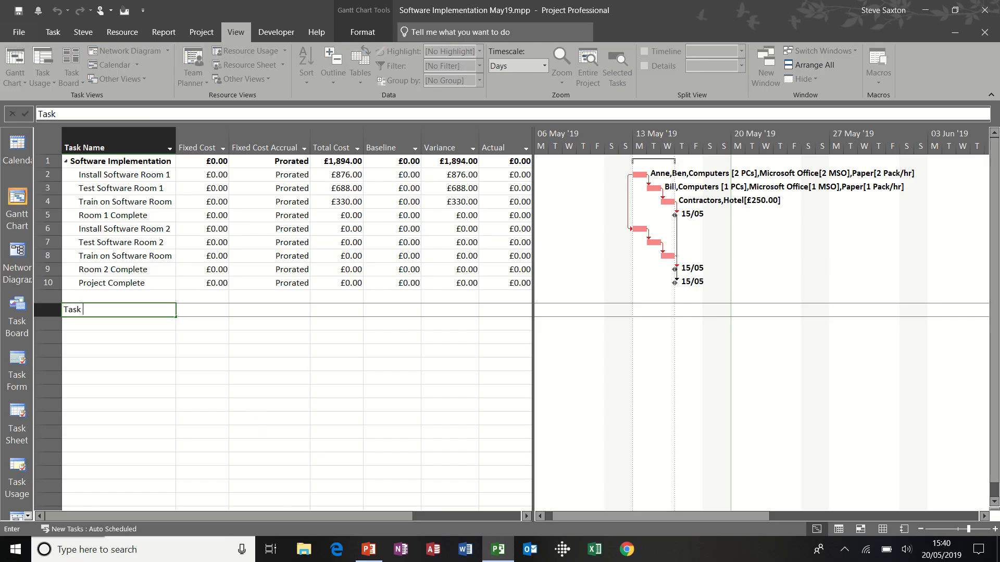
{"action": "type", "text": "A"}
{"action": "key", "text": "Return"}
{"action": "type", "text": "Task B"}
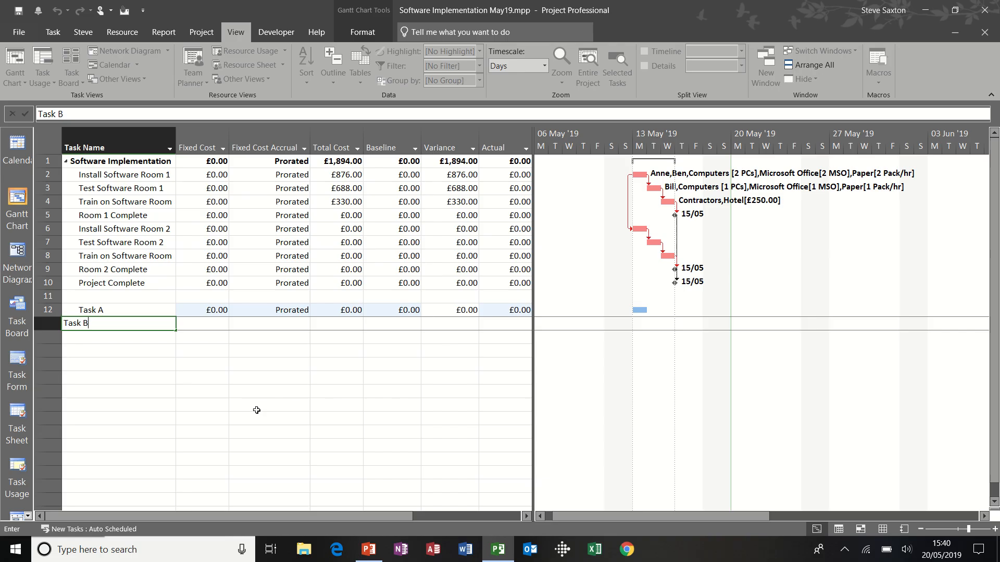
{"action": "key", "text": "Return"}
{"action": "type", "text": "Task"}
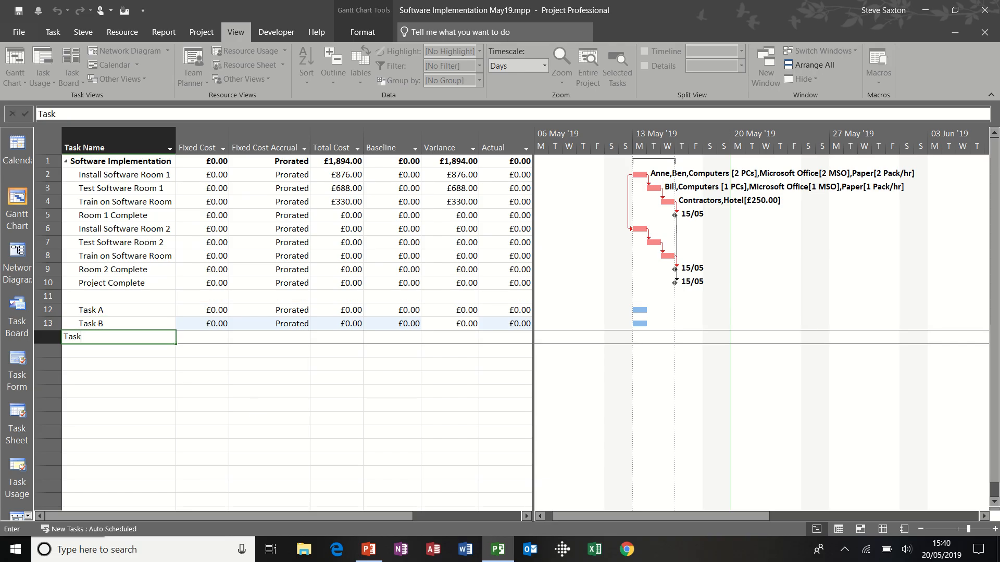
{"action": "type", "text": " C"}
{"action": "key", "text": "Return"}
{"action": "type", "text": "T"}
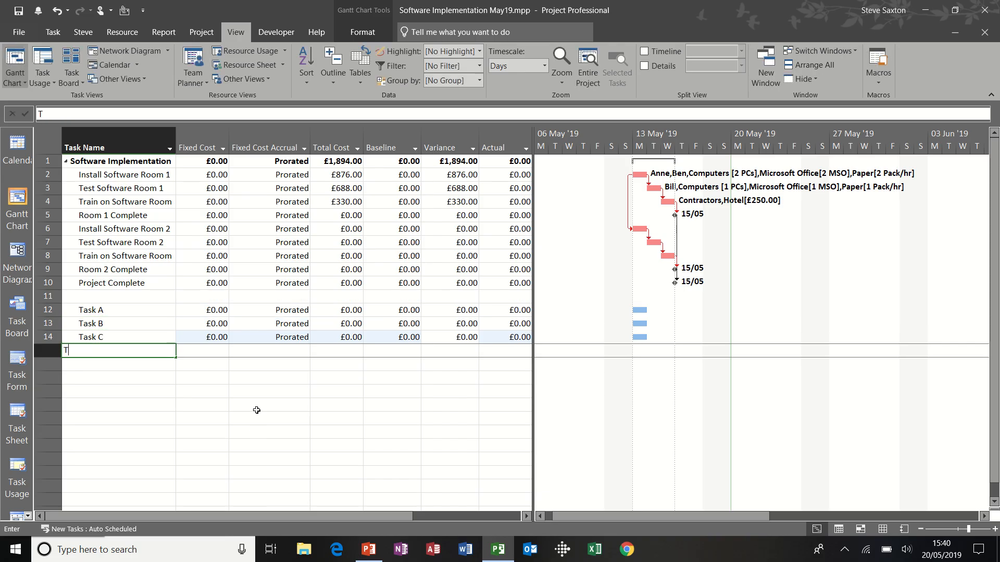
{"action": "type", "text": "ask D"}
{"action": "key", "text": "Return"}
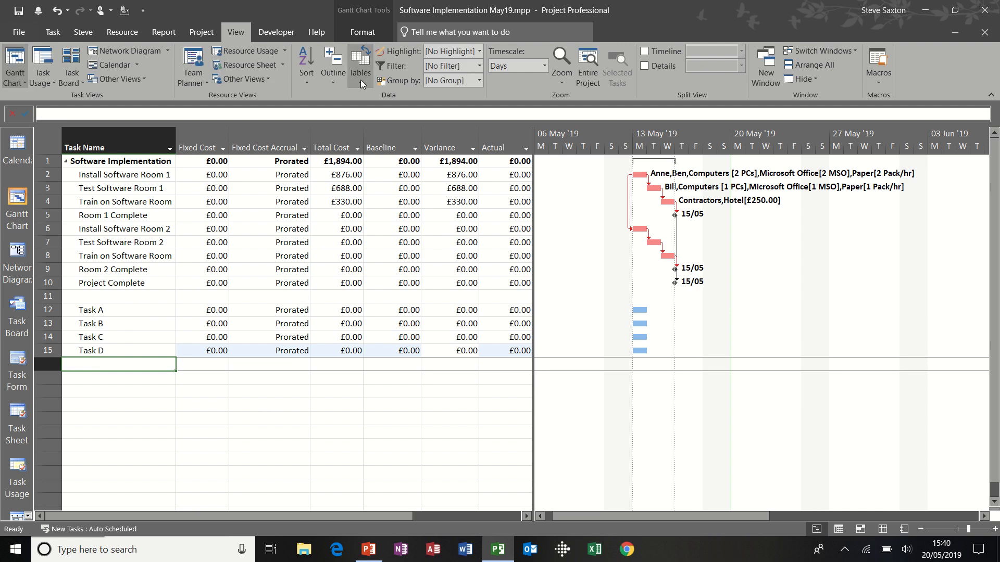
Step: Display the task table with durations and set Task A, Task B, Task C and Task D to 1 day each
{"action": "left_click", "coordinate": [361, 80]}
{"action": "left_click", "coordinate": [376, 155]}
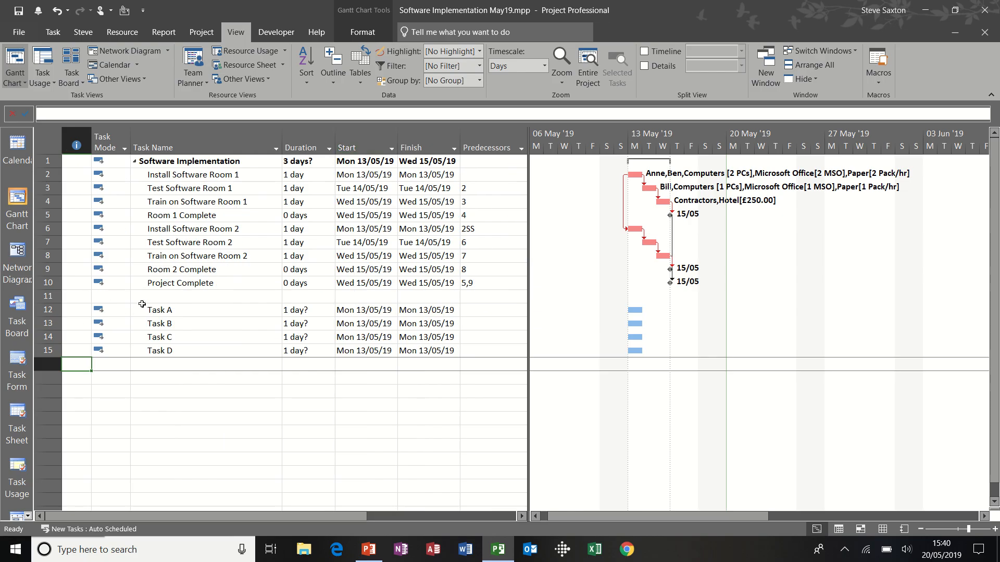
{"action": "left_click", "coordinate": [292, 312]}
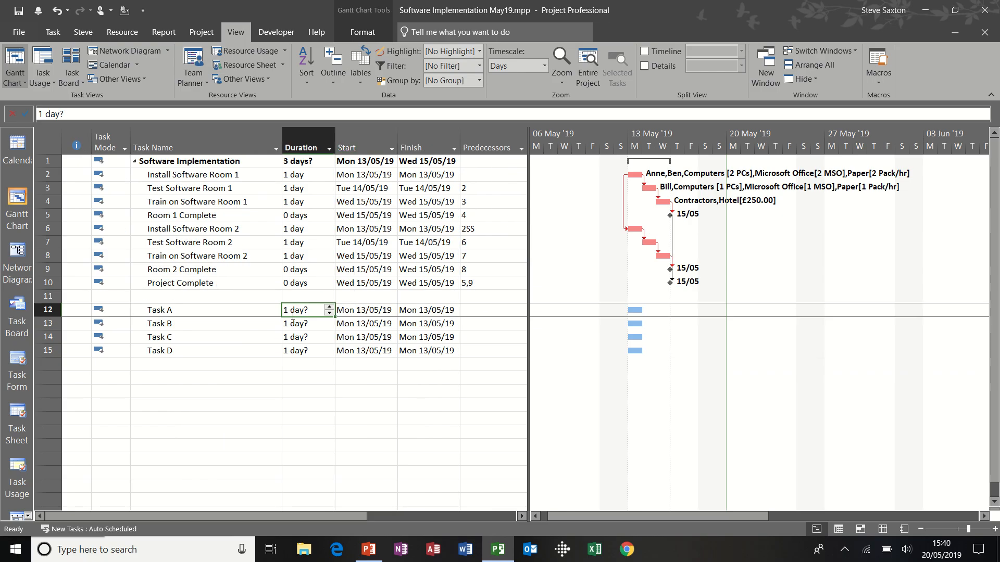
{"action": "type", "text": "1"}
{"action": "key", "text": "Return"}
{"action": "type", "text": "1"}
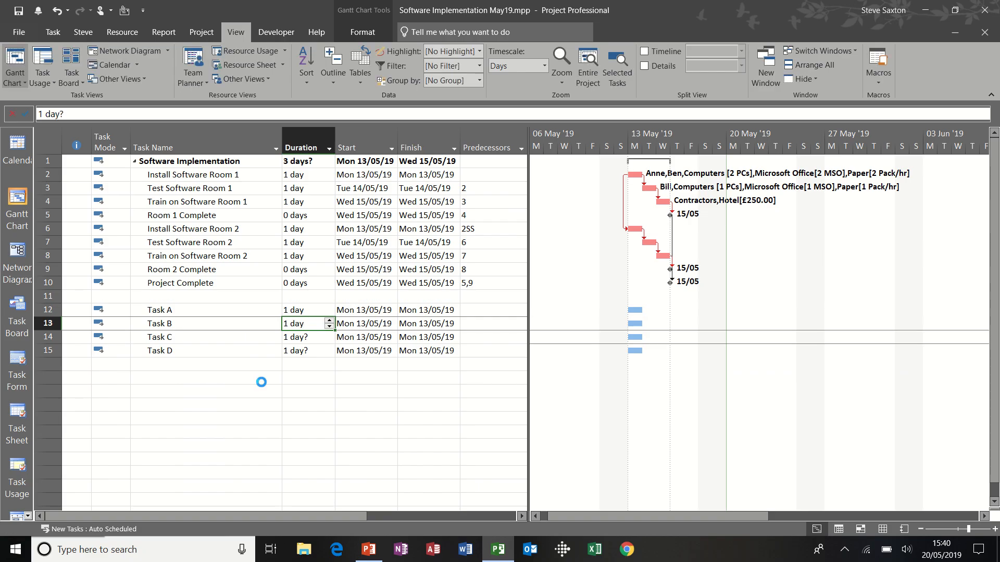
{"action": "key", "text": "Return"}
{"action": "type", "text": "1"}
{"action": "key", "text": "Return"}
{"action": "key", "text": "Return"}
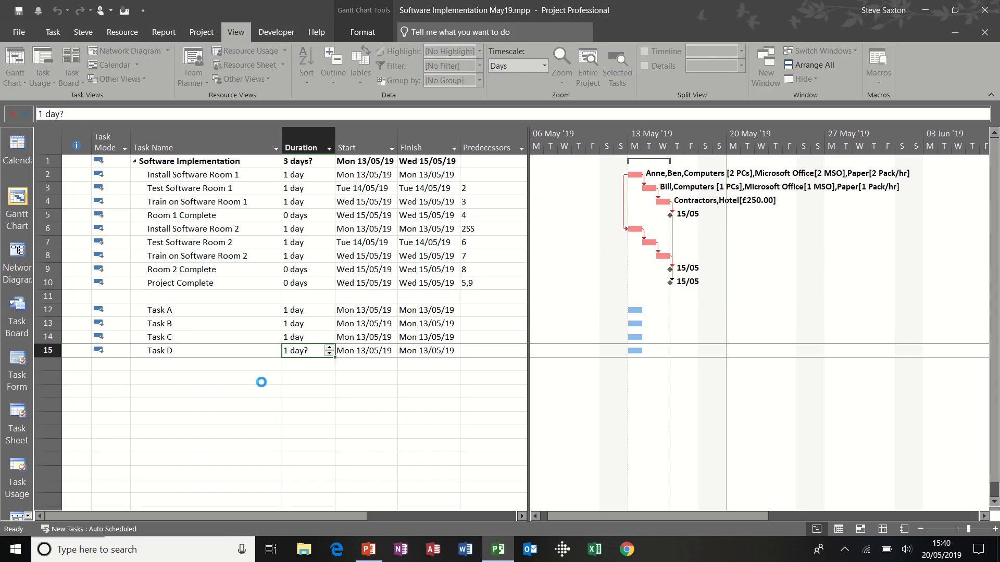
{"action": "type", "text": "1"}
{"action": "key", "text": "Return"}
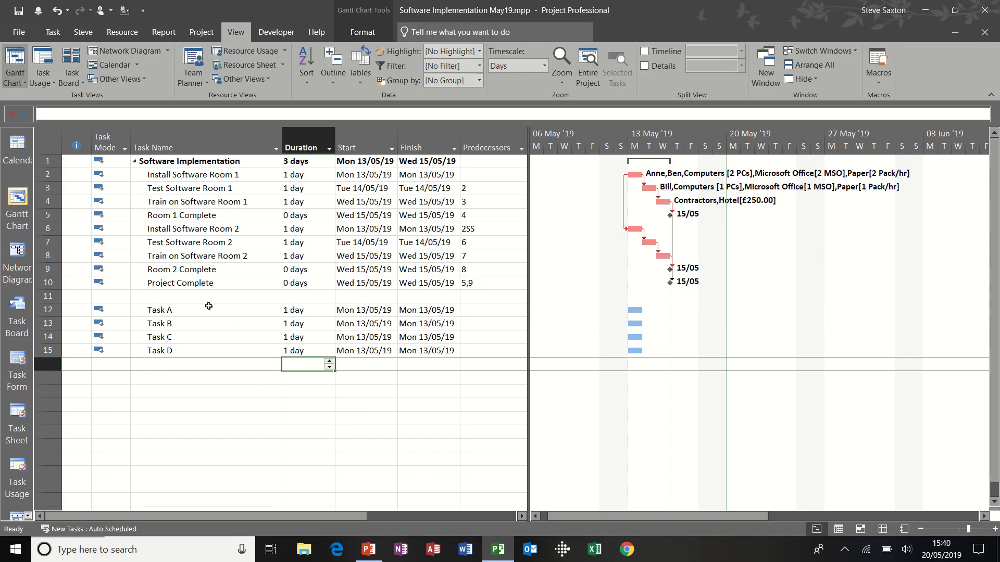
Step: Open resource assignment for Task A and position its dialog beside the task table
{"action": "left_click", "coordinate": [208, 310]}
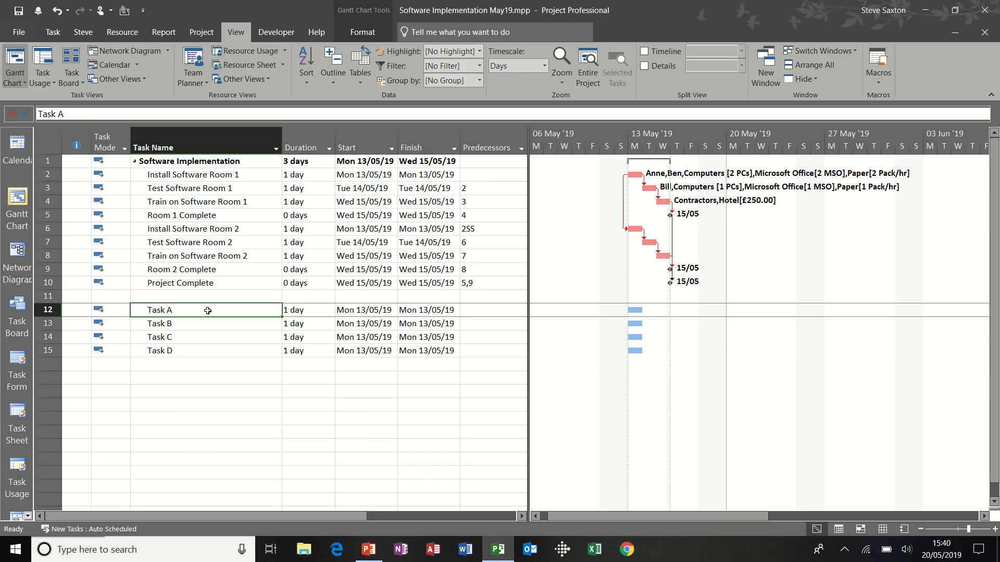
{"action": "left_click", "coordinate": [126, 34]}
{"action": "left_click", "coordinate": [60, 62]}
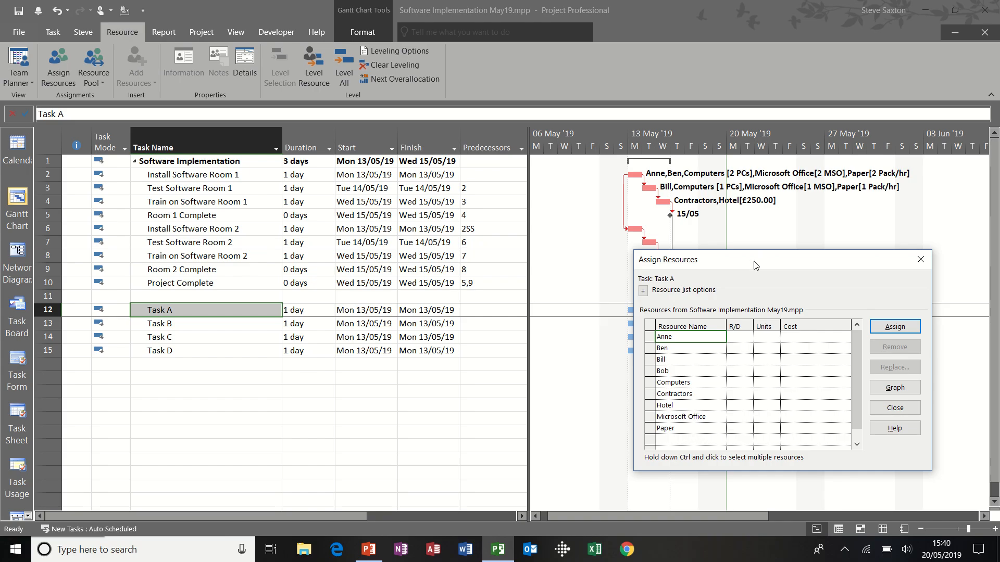
{"action": "left_click_drag", "start_coordinate": [749, 269], "coordinate": [612, 182]}
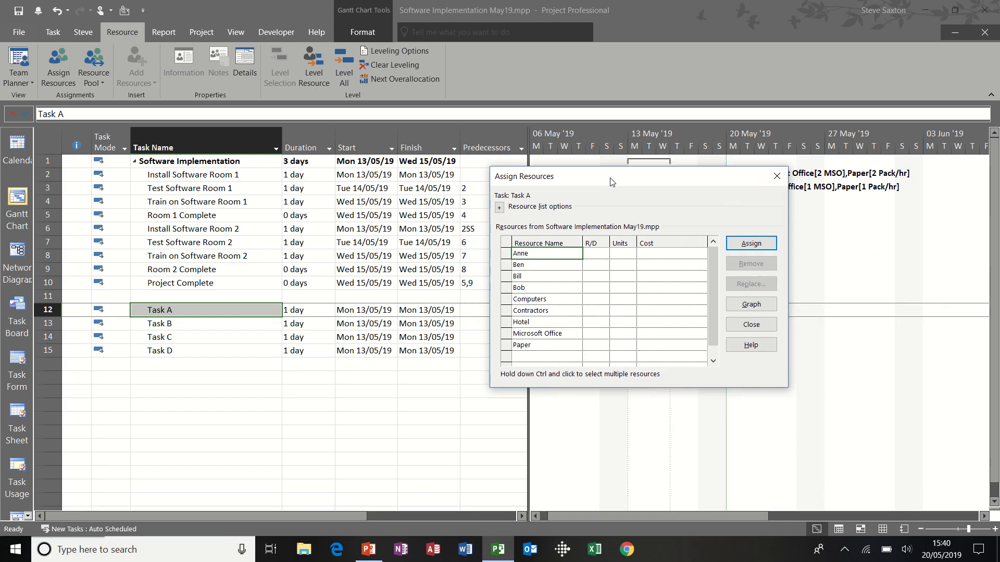
Step: Select Fixed Units as Task A's task type in its advanced task information and accept, leaving Effort driven off
{"action": "left_click", "coordinate": [196, 312]}
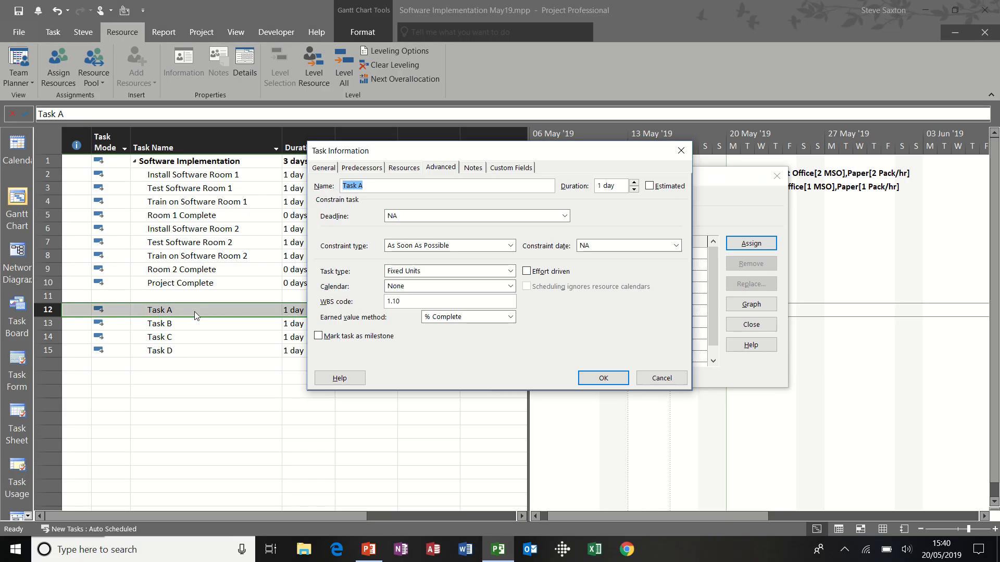
{"action": "left_click", "coordinate": [511, 271]}
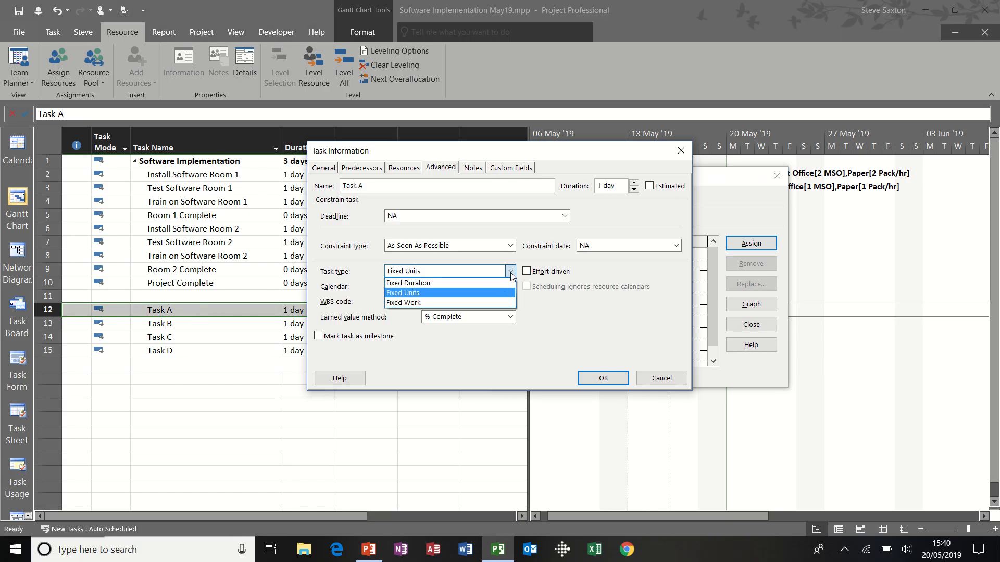
{"action": "left_click", "coordinate": [448, 293]}
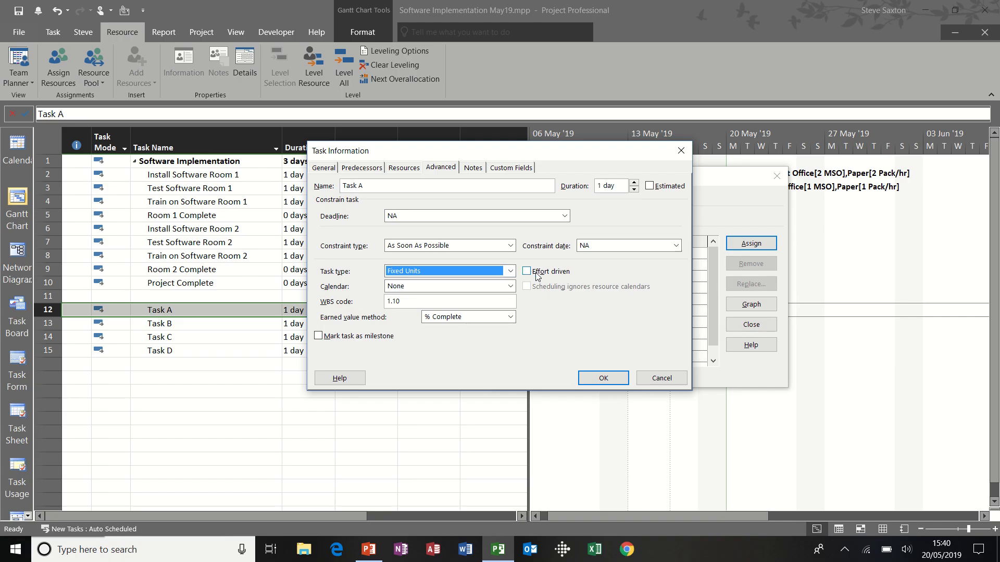
{"action": "left_click", "coordinate": [602, 378]}
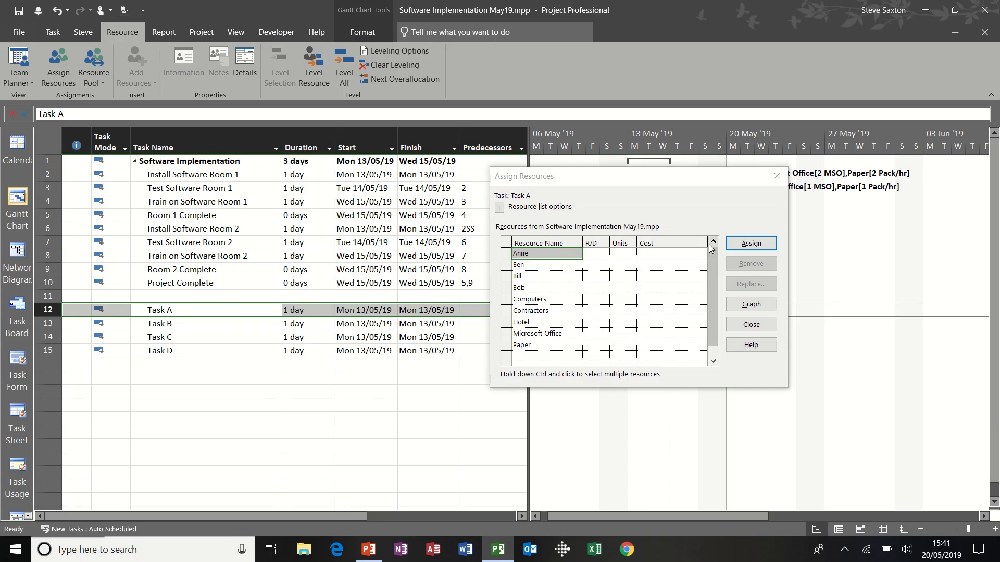
Step: Assign the first two listed resources to Task A one at a time, and remove both assignments
{"action": "left_click", "coordinate": [743, 245]}
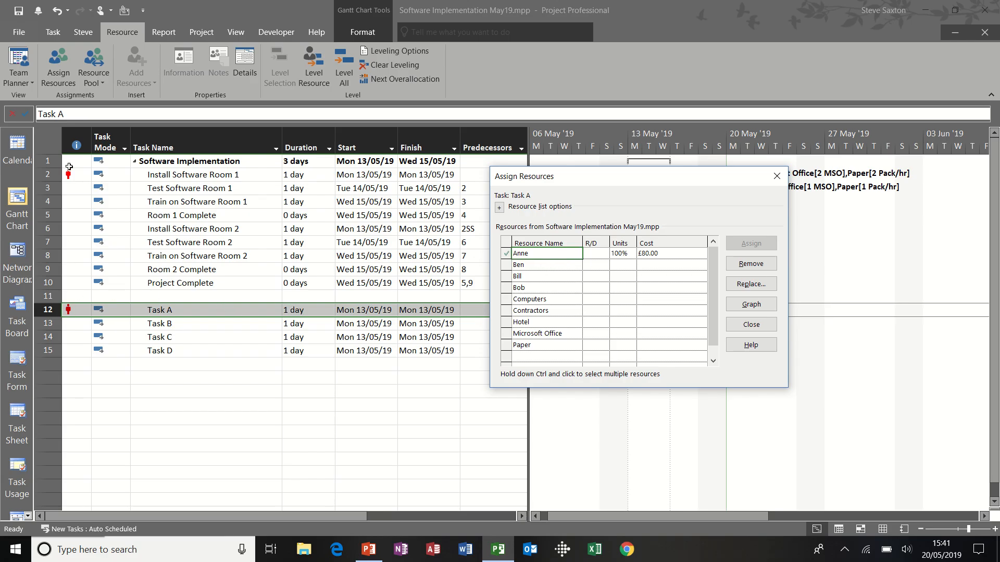
{"action": "left_click", "coordinate": [547, 266]}
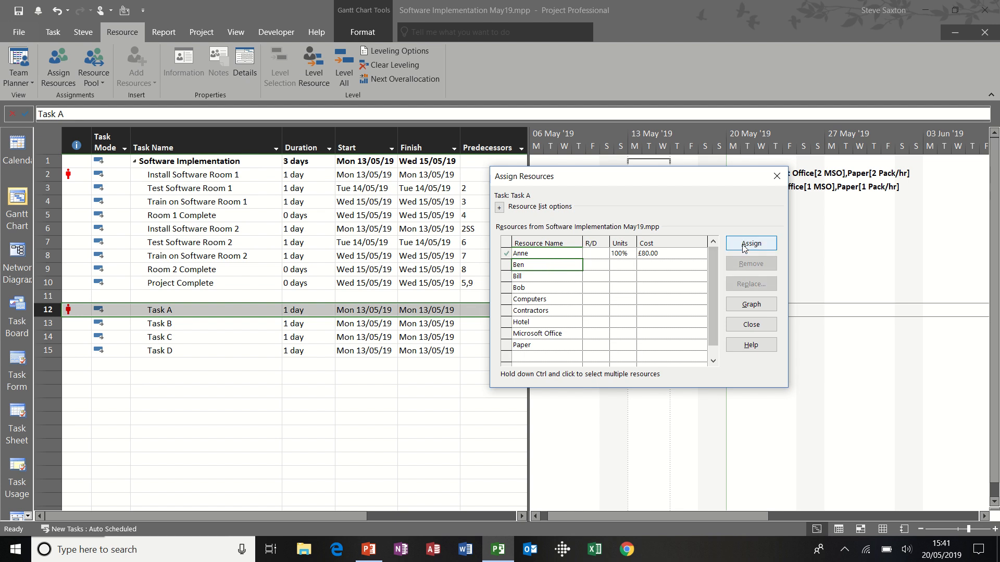
{"action": "left_click", "coordinate": [751, 244]}
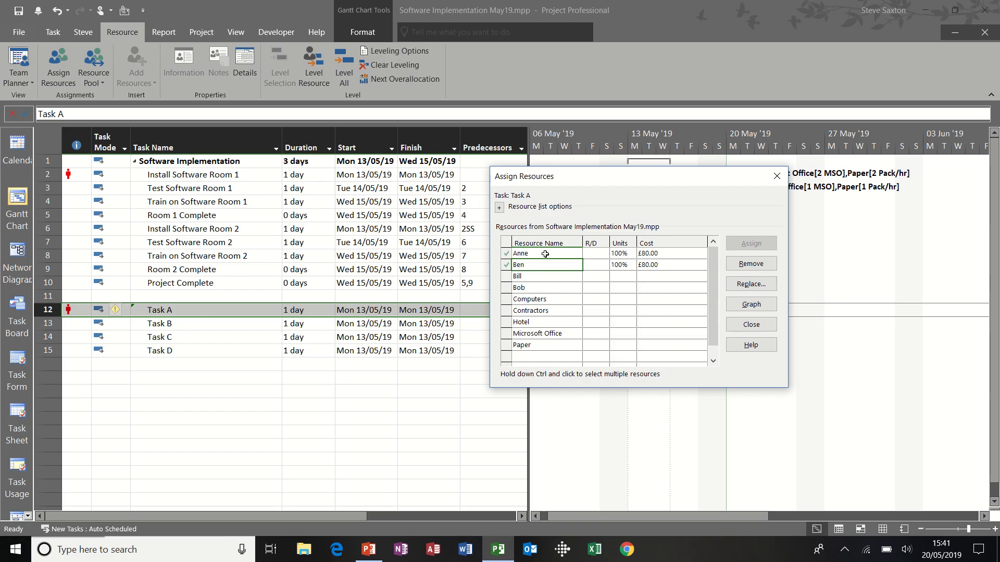
{"action": "left_click_drag", "start_coordinate": [547, 255], "coordinate": [545, 267]}
{"action": "left_click", "coordinate": [751, 264]}
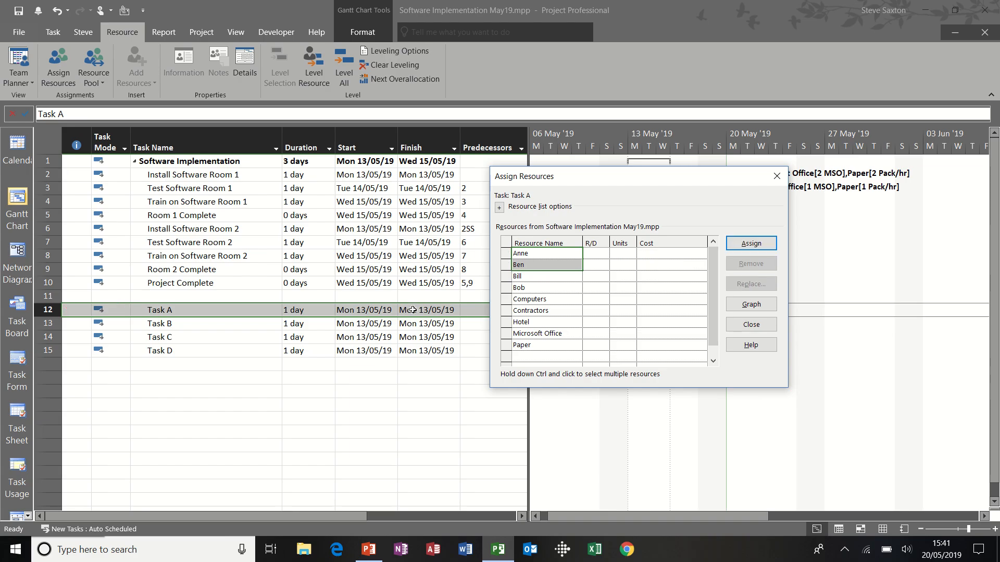
Step: Turn on Effort driven for Task A in its task information, keeping the Fixed Units task type
{"action": "double_click", "coordinate": [211, 311]}
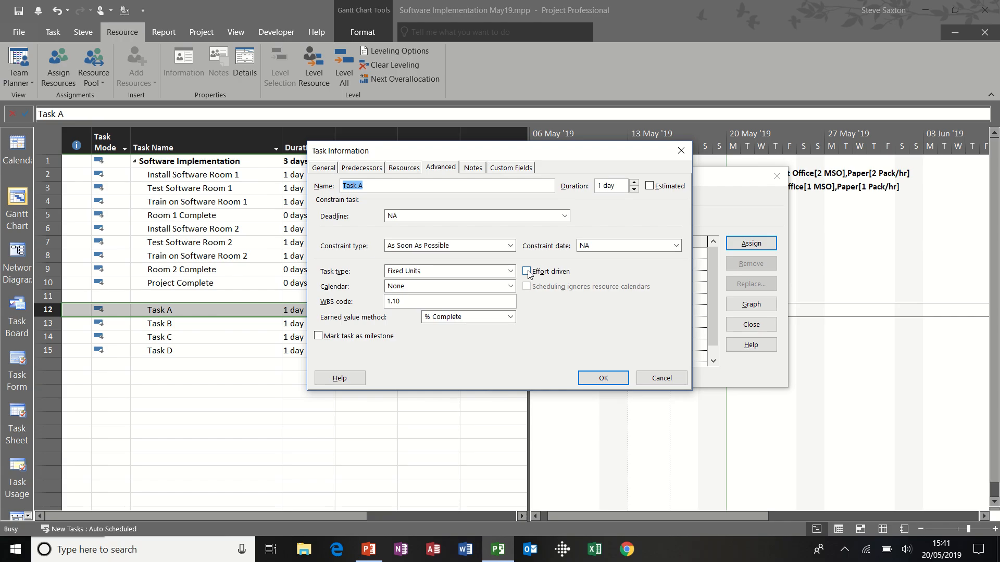
{"action": "left_click", "coordinate": [527, 272]}
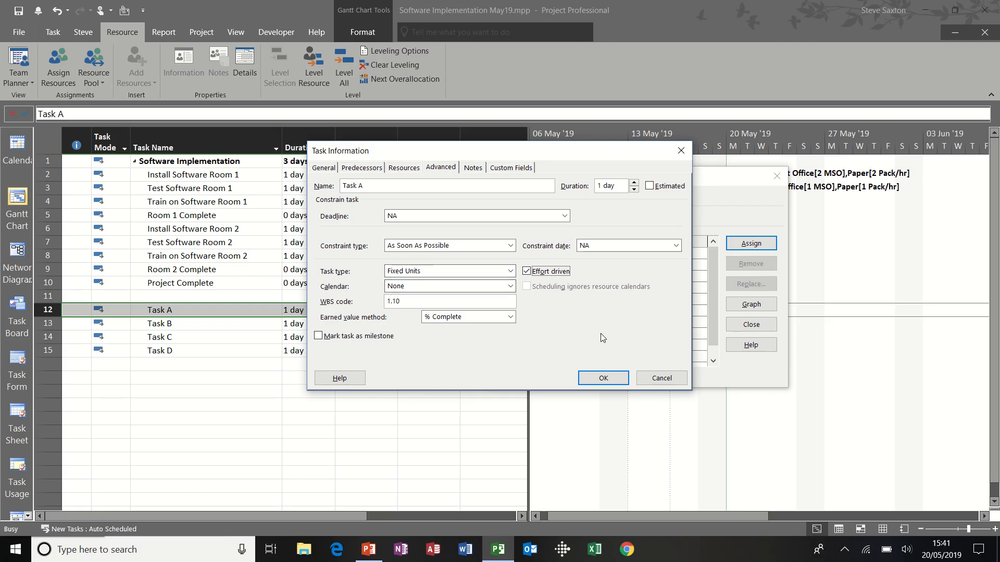
{"action": "left_click", "coordinate": [601, 378]}
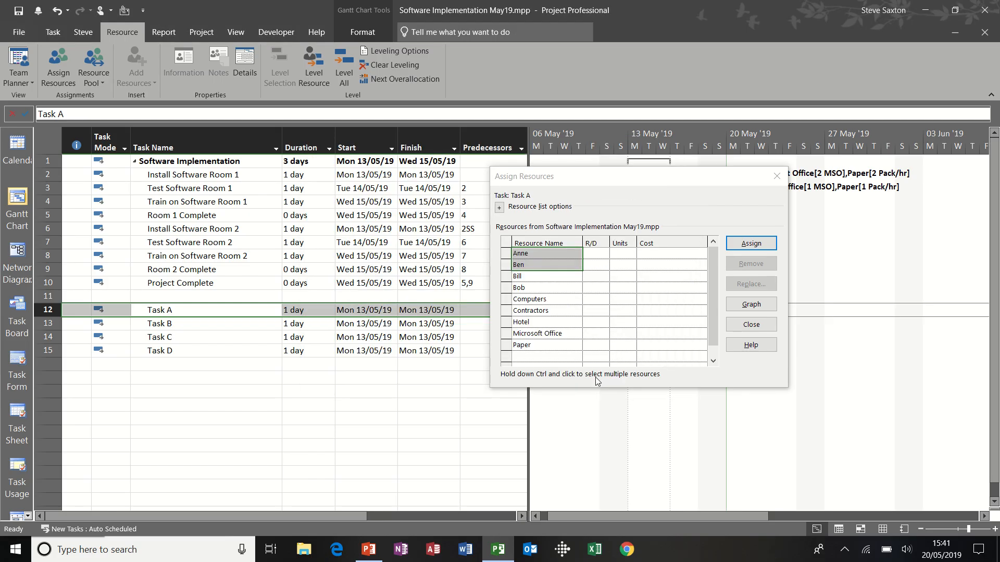
Step: Assign the first two listed resources to the effort-driven Task A, one at a time
{"action": "left_click", "coordinate": [564, 252]}
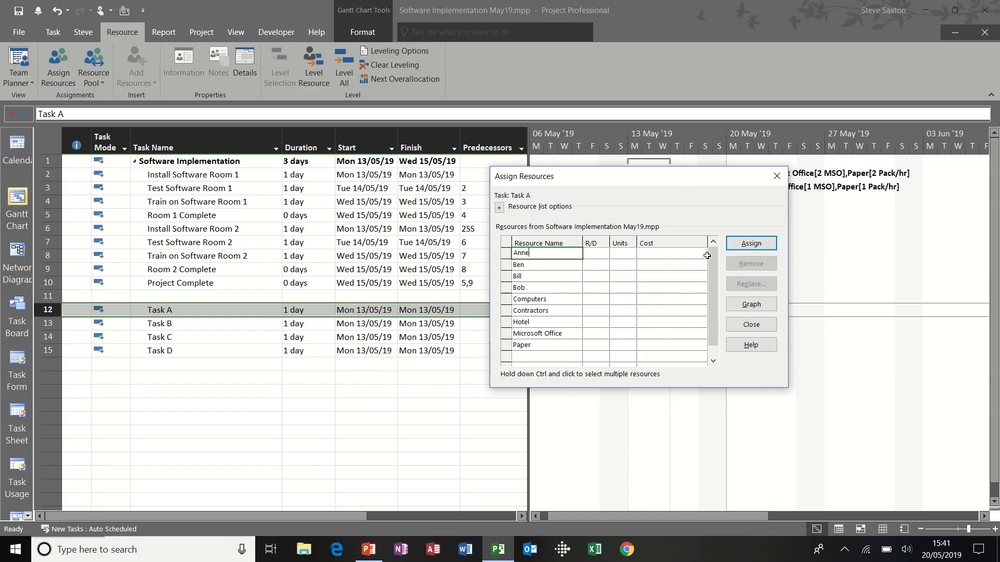
{"action": "left_click", "coordinate": [743, 245]}
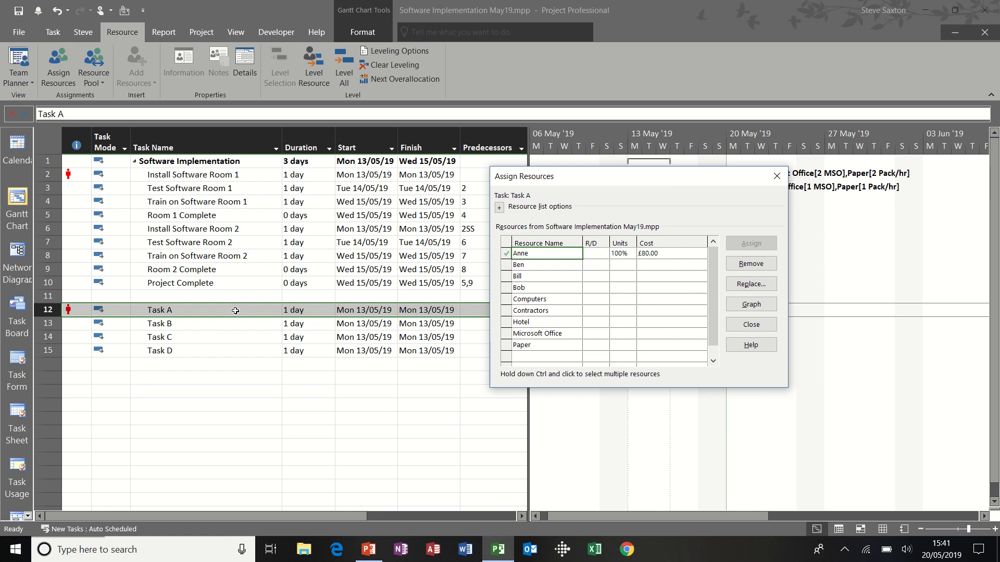
{"action": "left_click", "coordinate": [544, 264]}
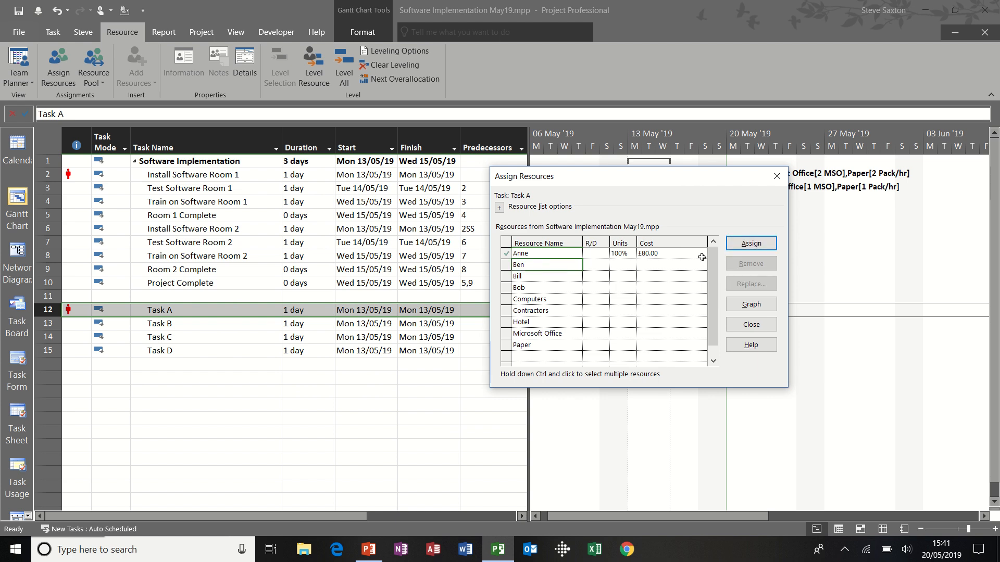
{"action": "left_click", "coordinate": [752, 244]}
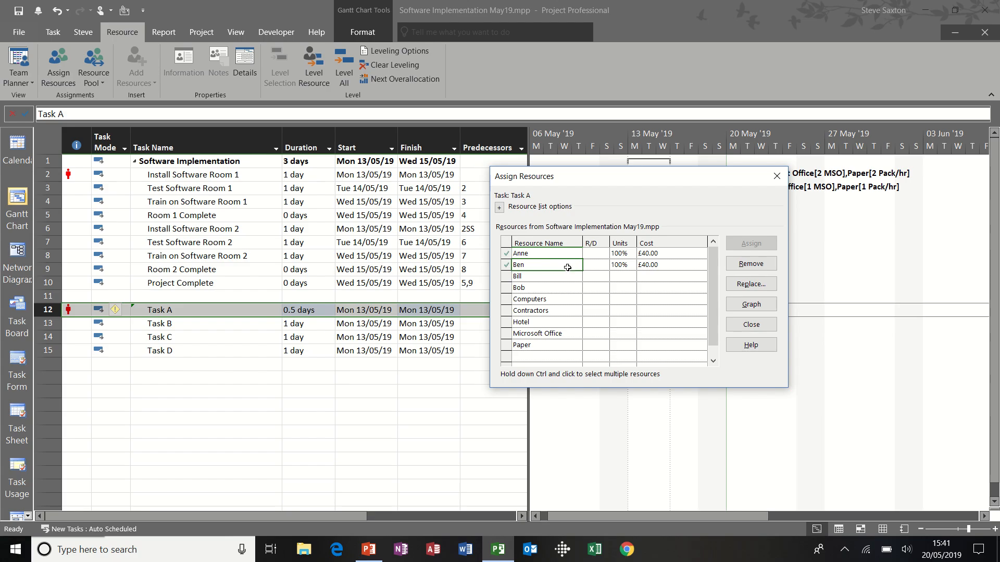
Step: Set Task B's task type to Fixed Duration in its advanced task information, leaving Effort driven off
{"action": "left_click", "coordinate": [228, 324]}
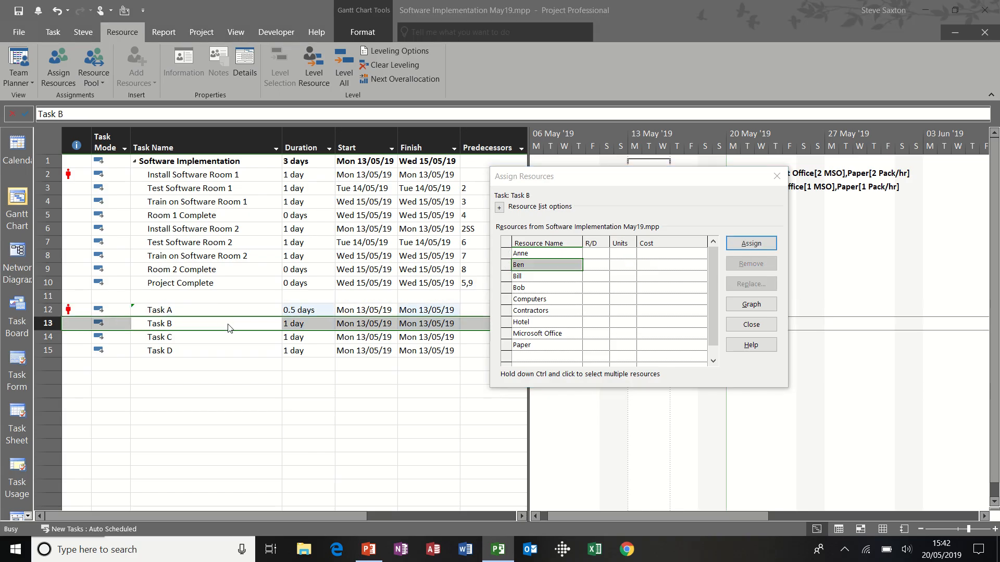
{"action": "double_click", "coordinate": [229, 326]}
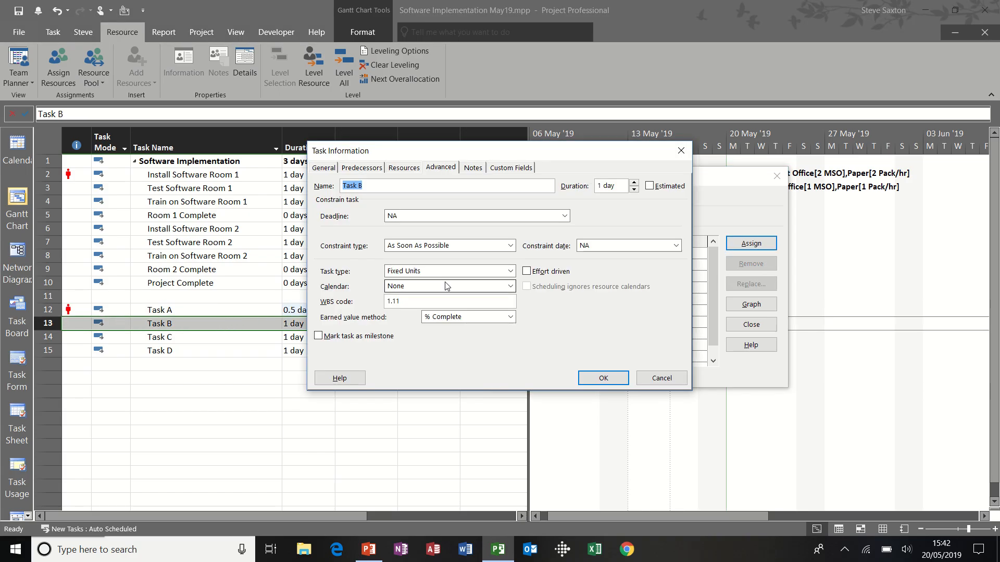
{"action": "left_click", "coordinate": [509, 272]}
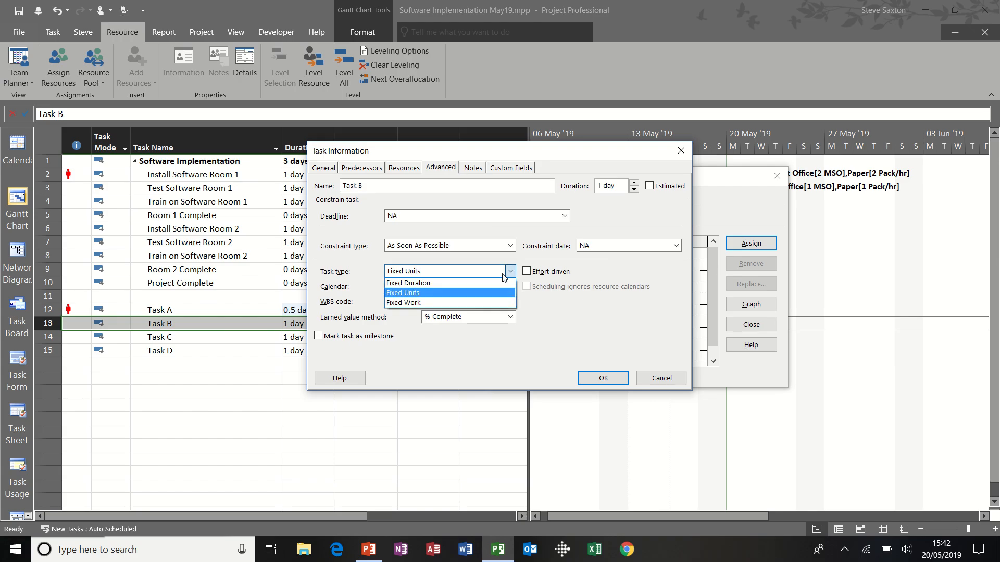
{"action": "left_click", "coordinate": [491, 285]}
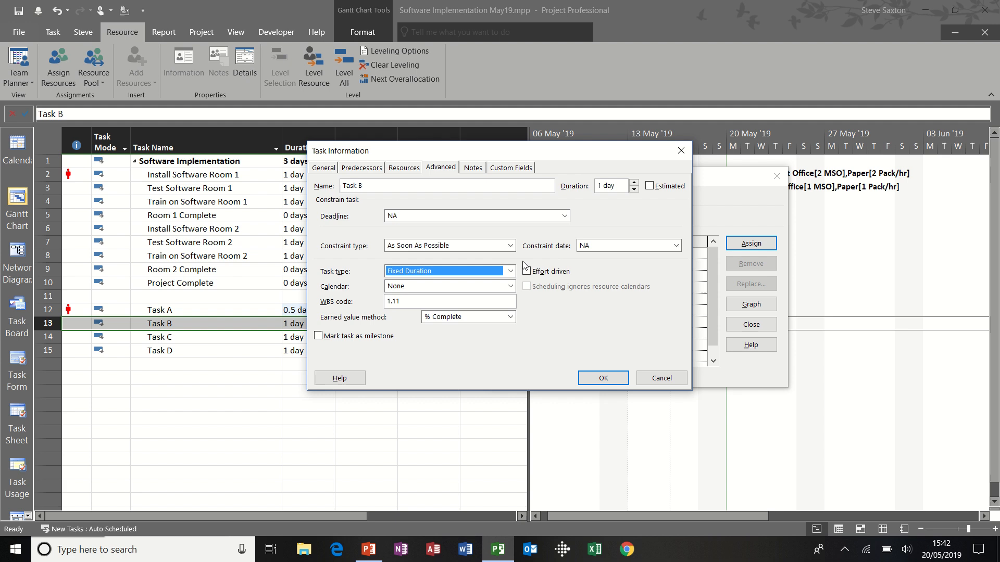
{"action": "left_click", "coordinate": [611, 375]}
Step: Assign the first two listed resources to Task B, one at a time
{"action": "left_click", "coordinate": [563, 256]}
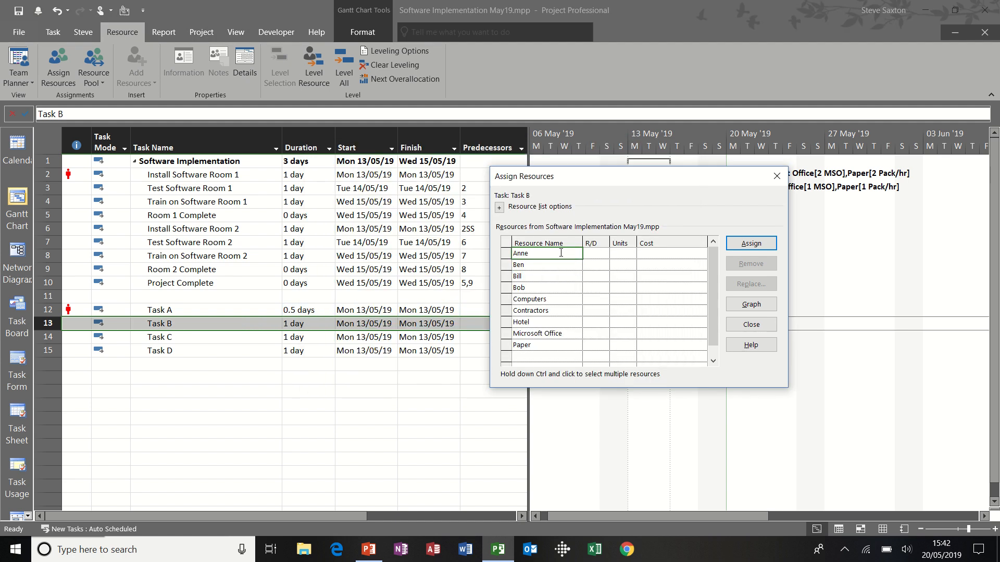
{"action": "left_click", "coordinate": [755, 244]}
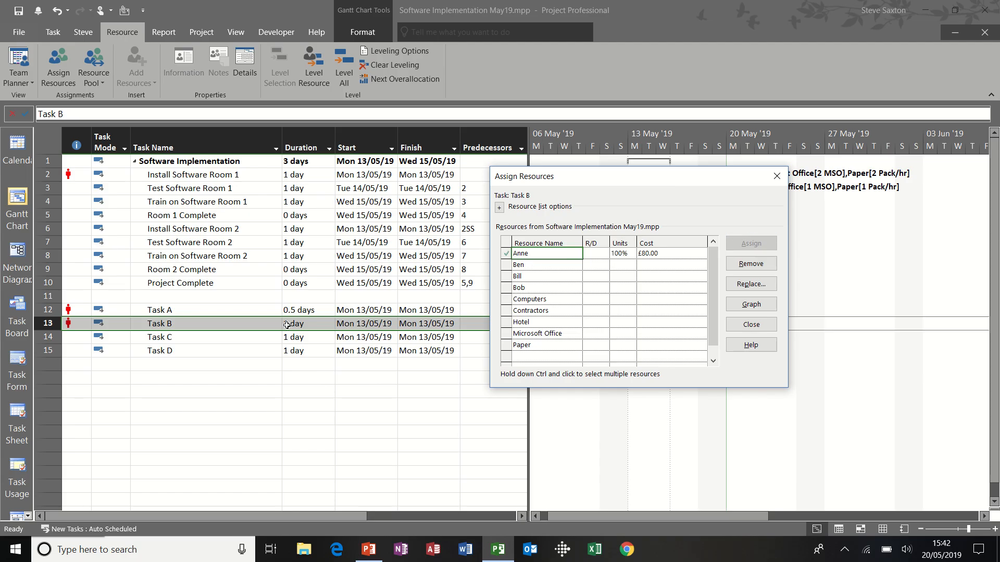
{"action": "left_click", "coordinate": [537, 265]}
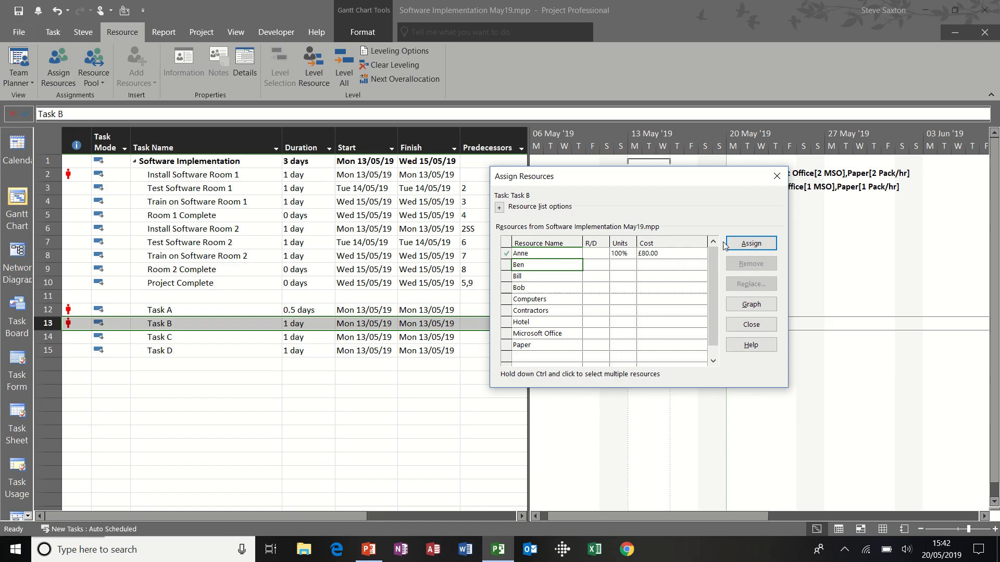
{"action": "left_click", "coordinate": [756, 244]}
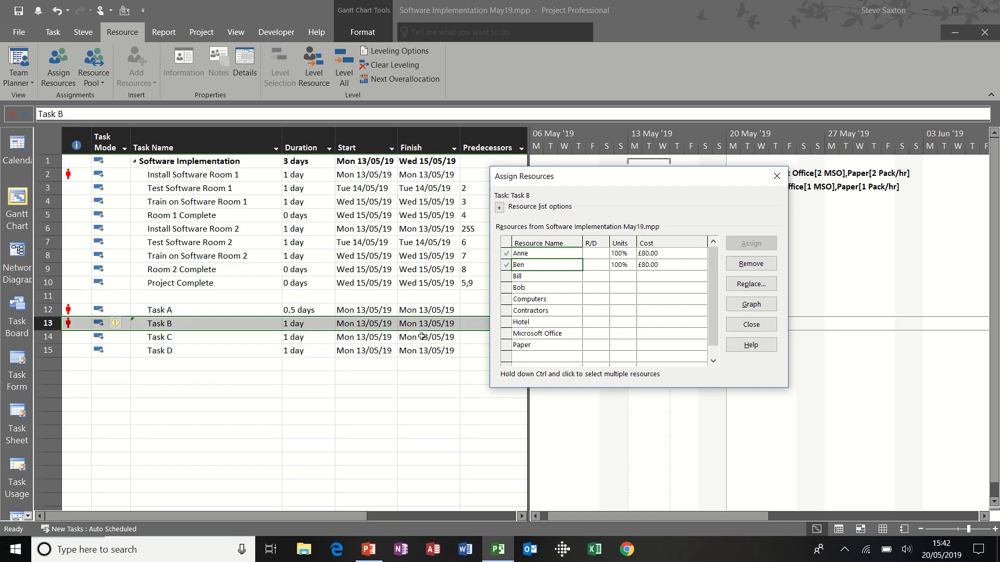
Step: Set Task C's task type to Fixed Duration with Effort driven turned on
{"action": "double_click", "coordinate": [238, 341]}
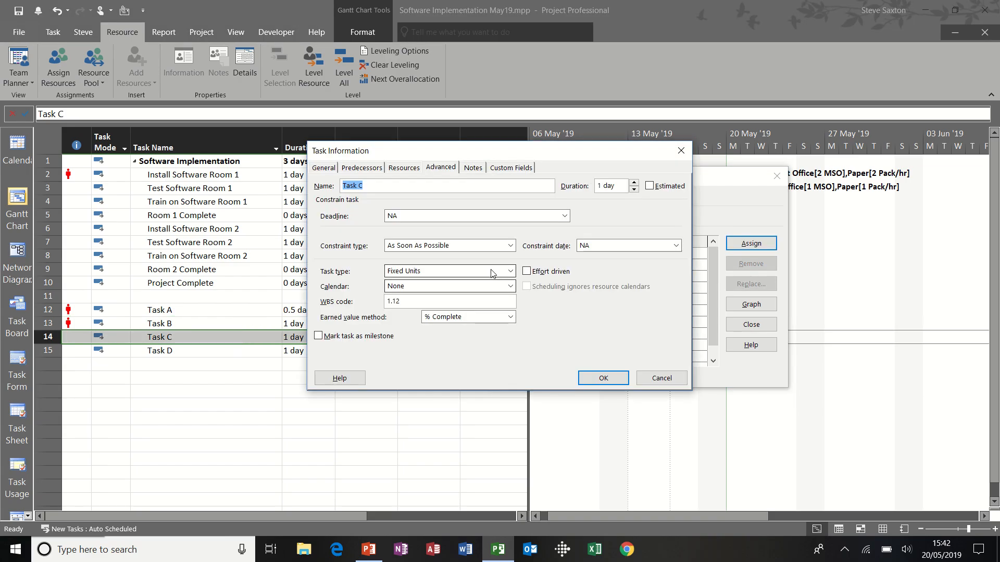
{"action": "left_click", "coordinate": [469, 272]}
{"action": "left_click", "coordinate": [496, 284]}
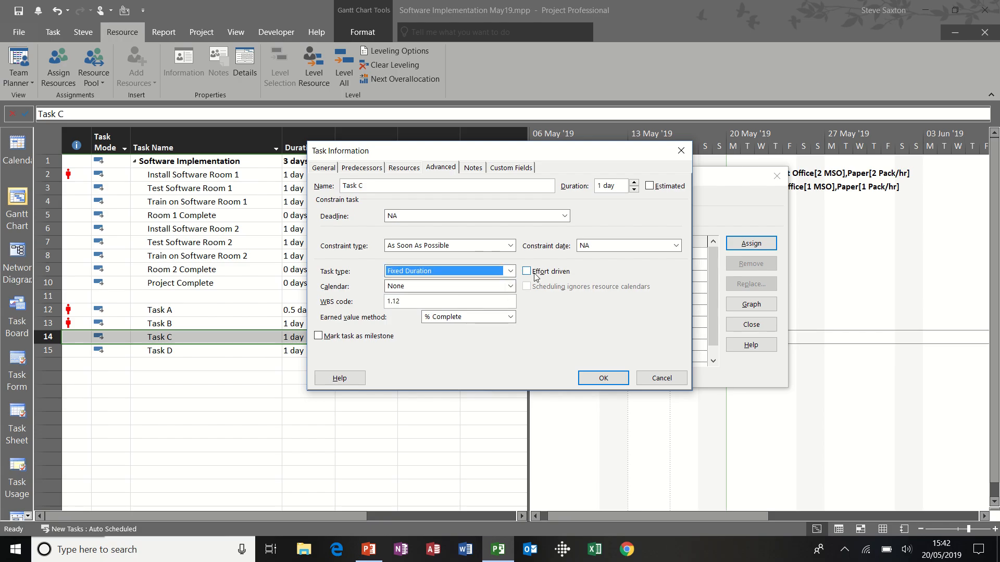
{"action": "left_click", "coordinate": [536, 273]}
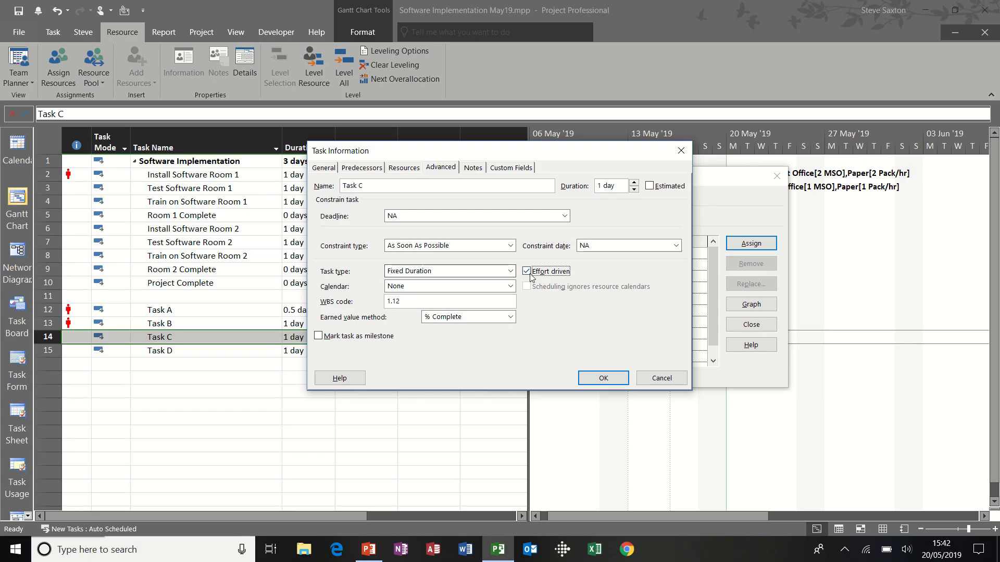
{"action": "left_click", "coordinate": [603, 378]}
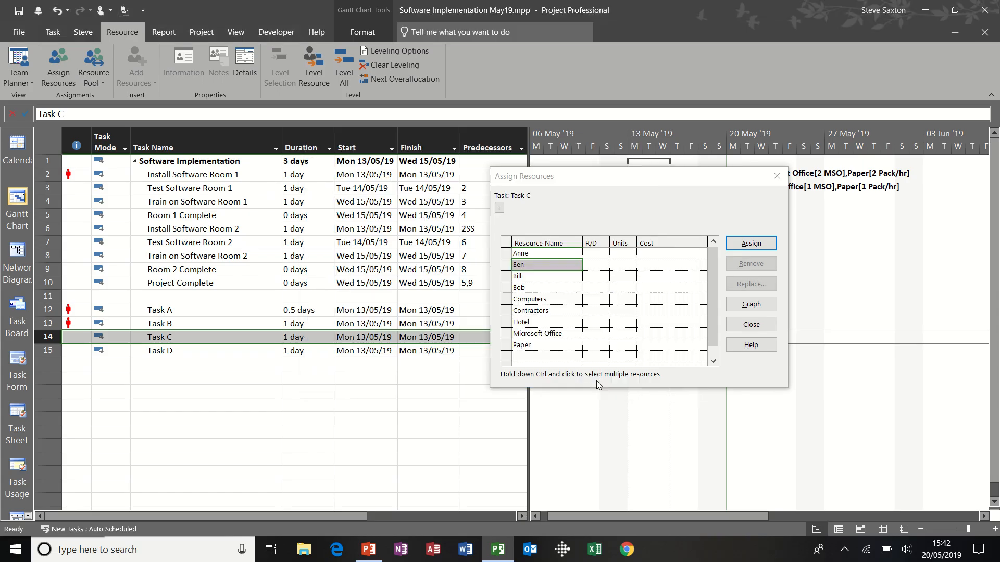
Step: Assign the first two listed resources to Task C, one after the other
{"action": "left_click", "coordinate": [751, 243]}
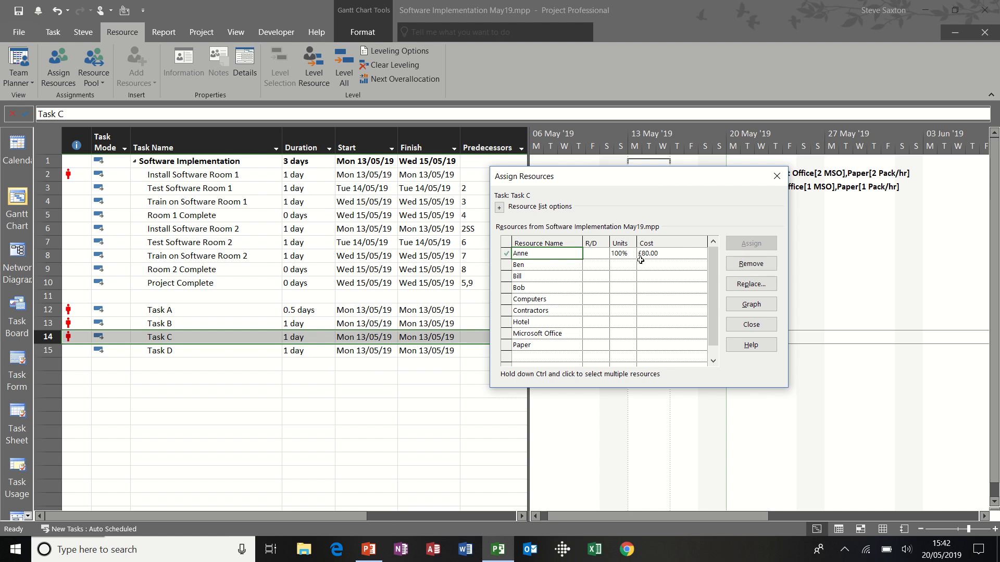
{"action": "left_click", "coordinate": [552, 264]}
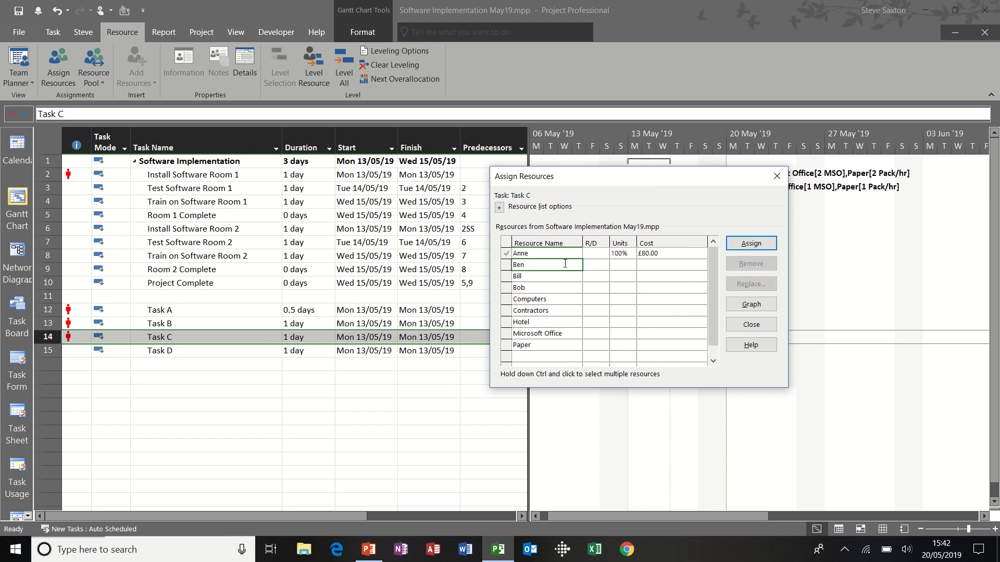
{"action": "left_click", "coordinate": [752, 245]}
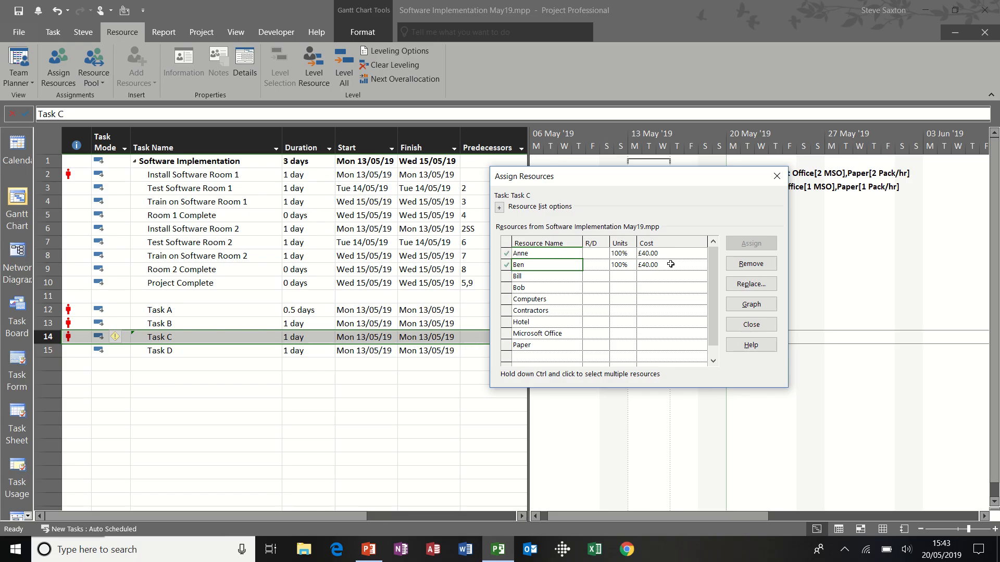
Step: Insert a Work column before the Duration column in the task table
{"action": "left_click", "coordinate": [211, 352]}
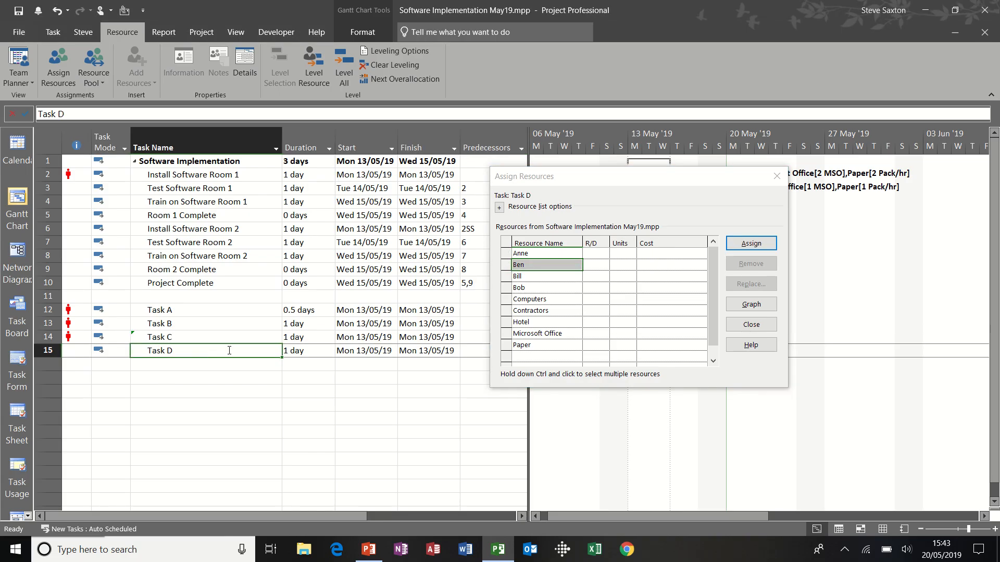
{"action": "right_click", "coordinate": [306, 136]}
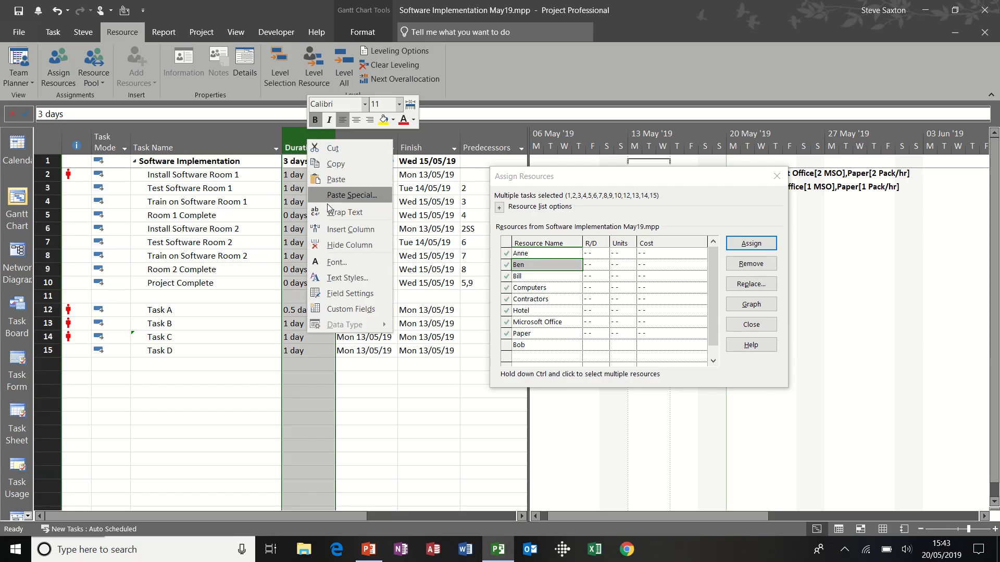
{"action": "left_click", "coordinate": [329, 230]}
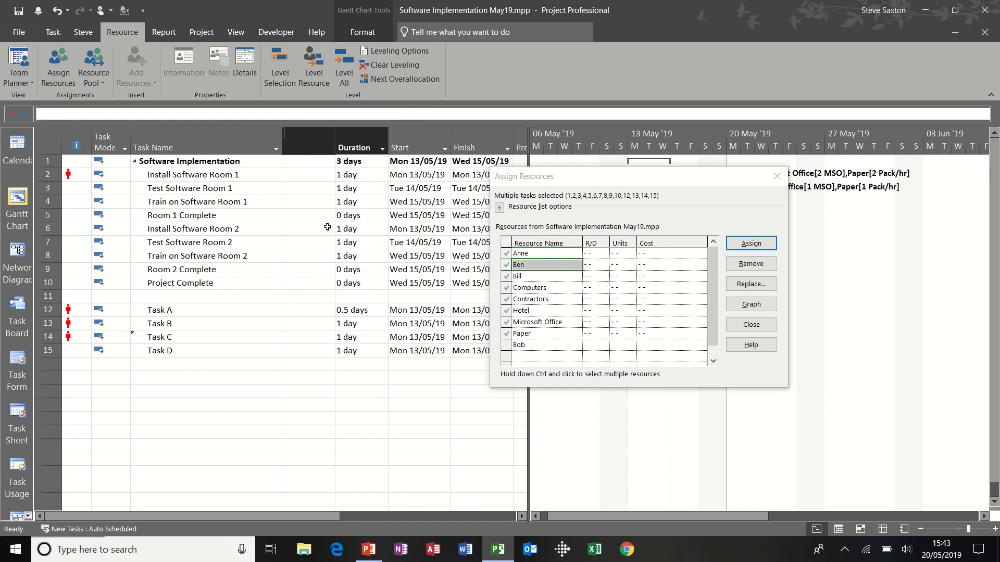
{"action": "type", "text": "warning"}
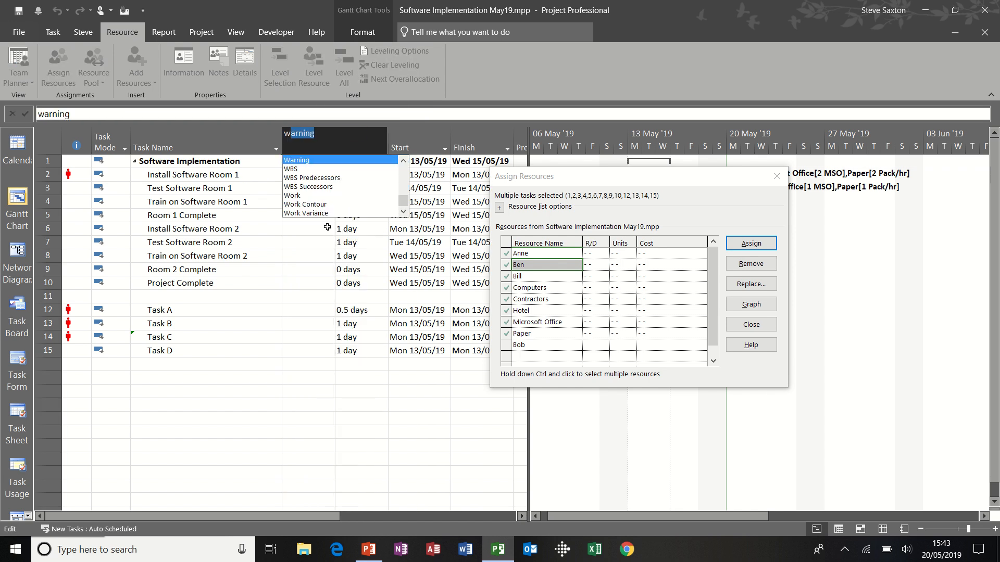
{"action": "left_click", "coordinate": [304, 196]}
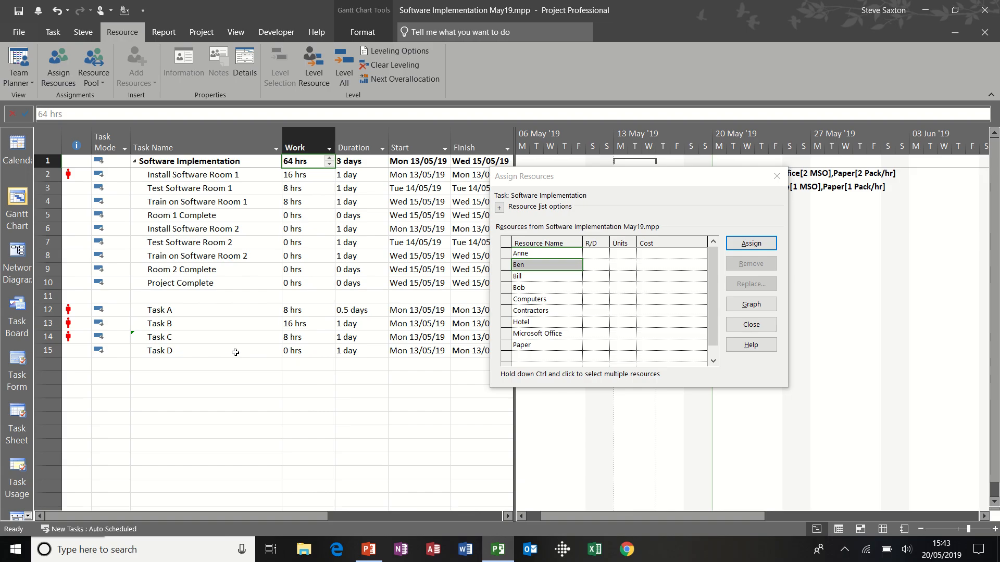
Step: Set Task D's task type to Fixed Work in its advanced task information and accept
{"action": "double_click", "coordinate": [235, 352]}
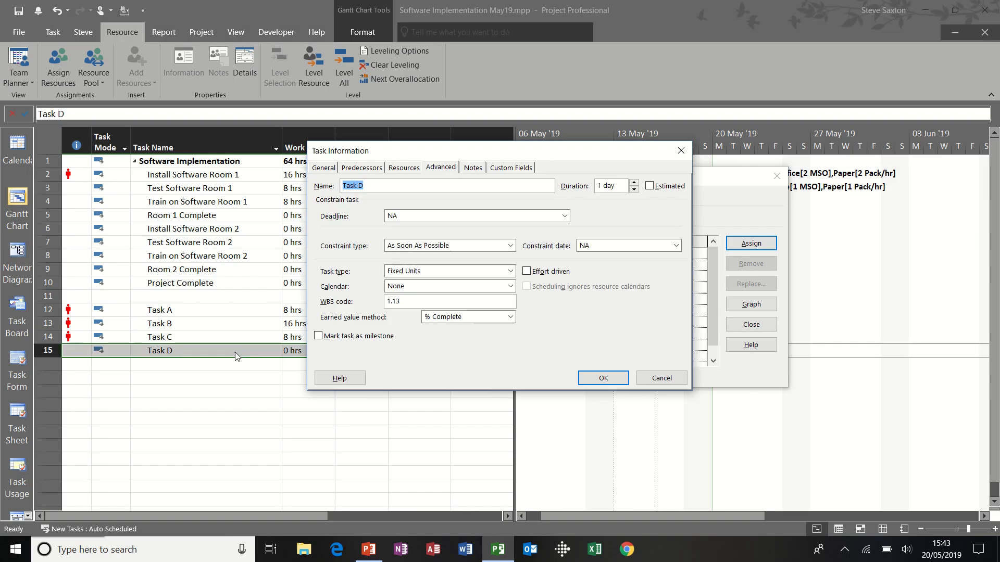
{"action": "left_click", "coordinate": [464, 271]}
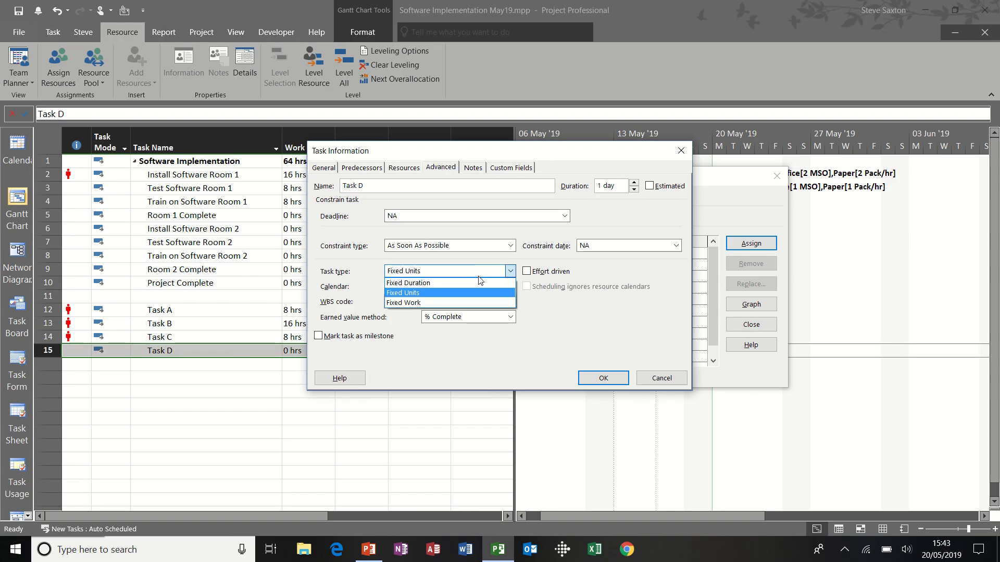
{"action": "left_click", "coordinate": [462, 302]}
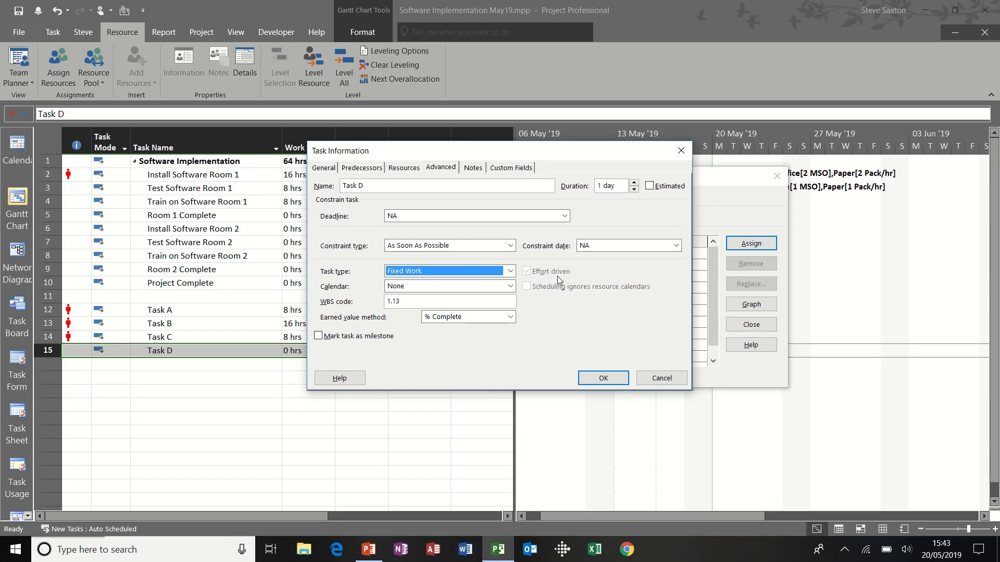
{"action": "left_click", "coordinate": [603, 378]}
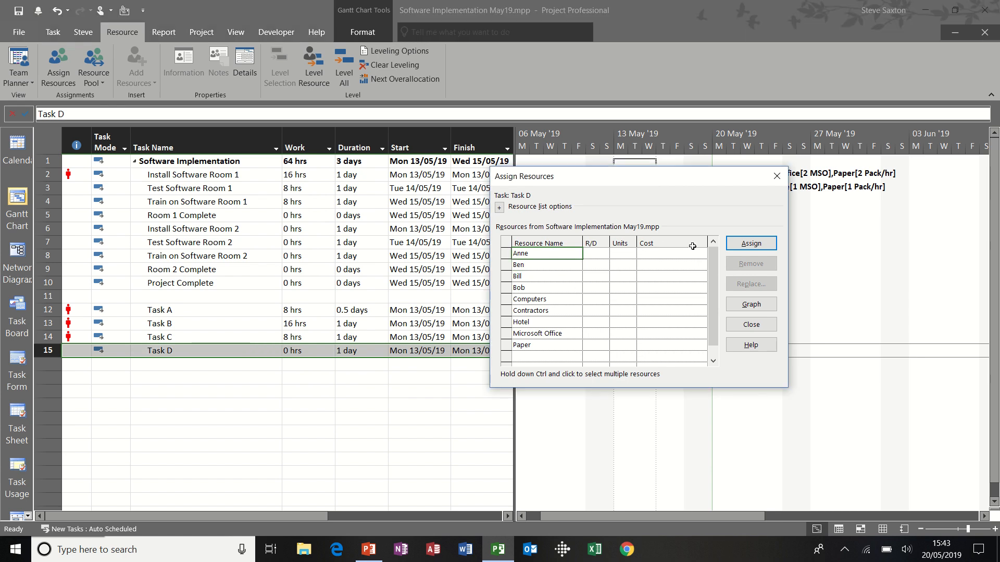
Step: Set Task D's work to 10 hrs and its duration to 10 days in the task table
{"action": "left_click", "coordinate": [299, 353]}
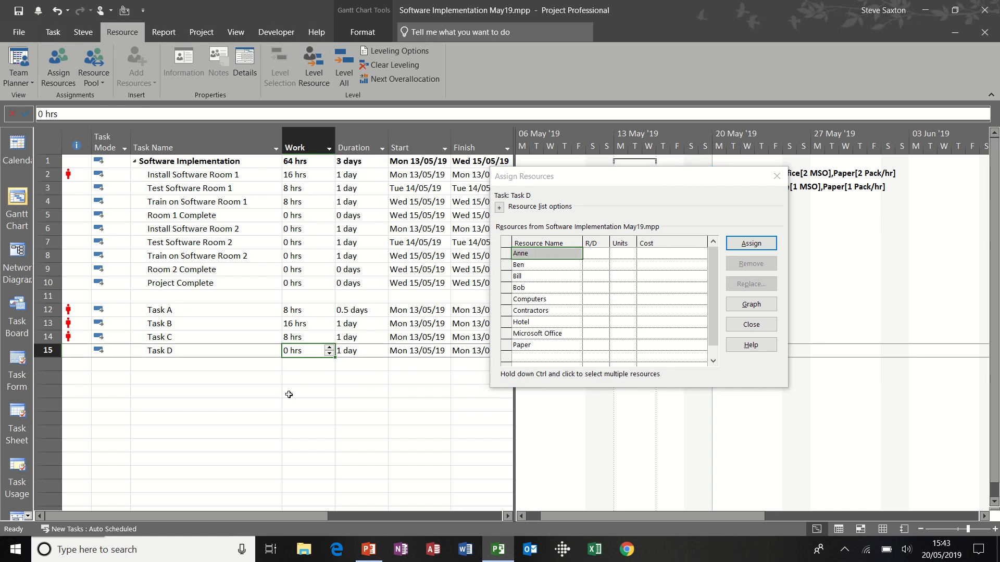
{"action": "type", "text": "10"}
{"action": "key", "text": "Tab"}
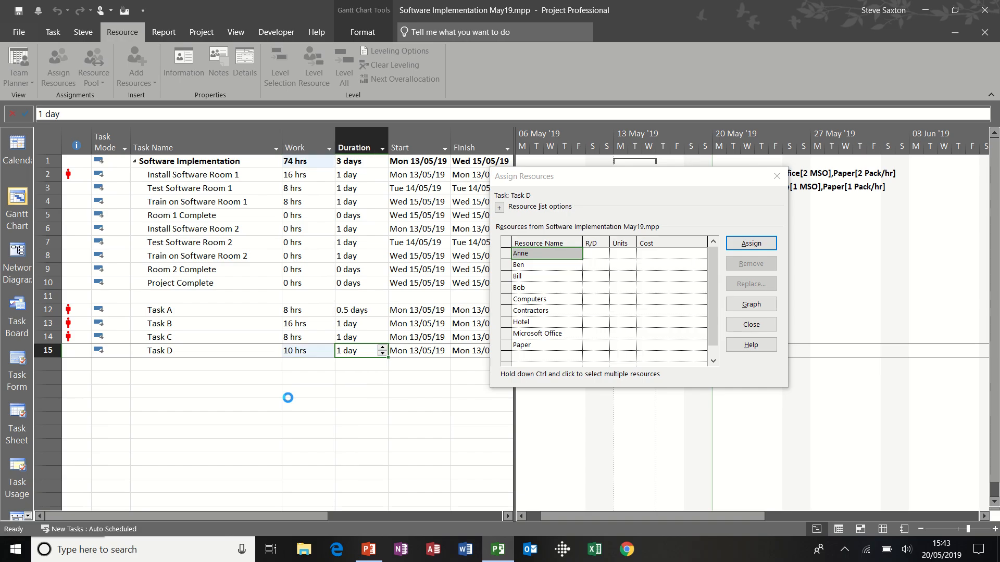
{"action": "type", "text": "10"}
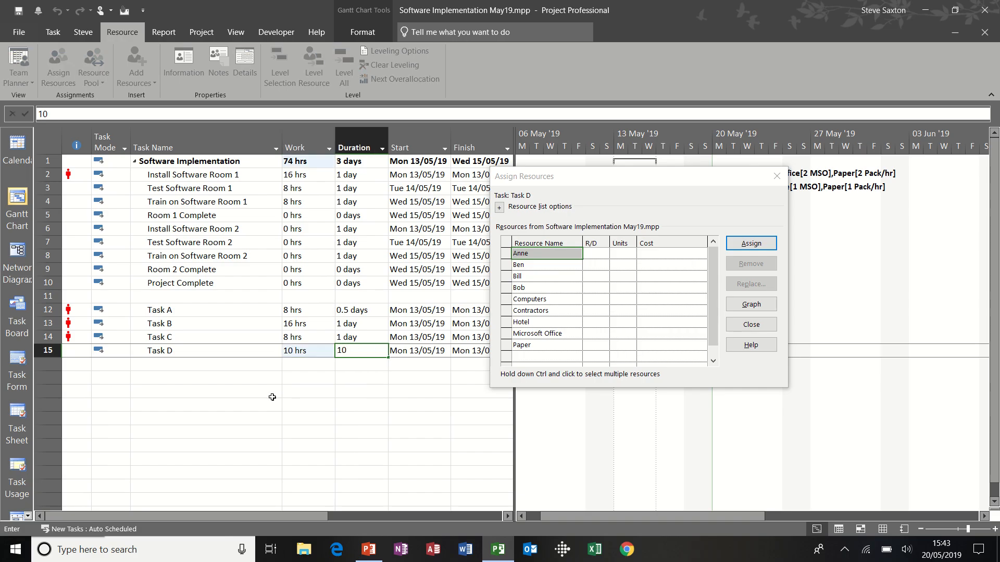
{"action": "left_click", "coordinate": [224, 349]}
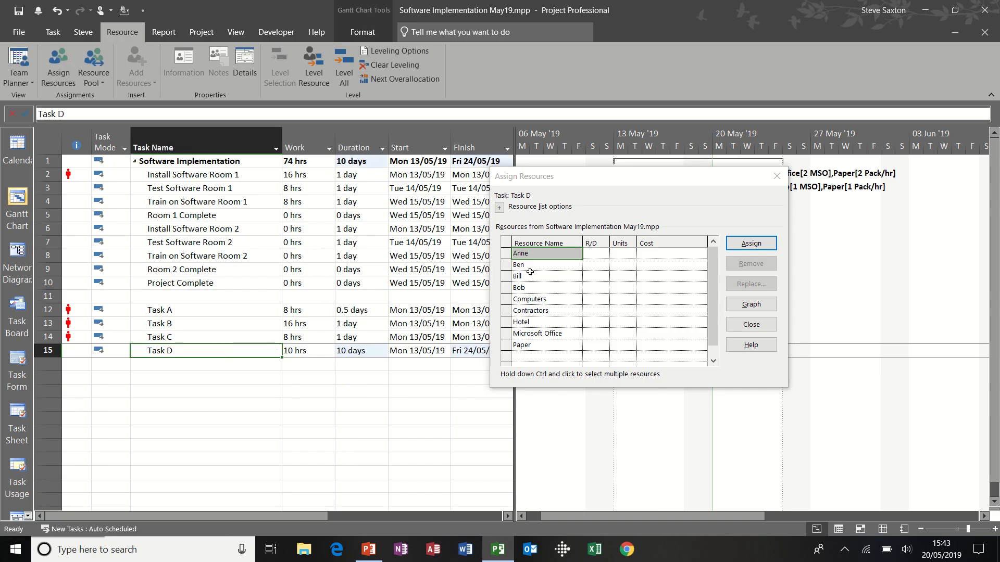
Step: Assign the first two listed resources to Task D, one after the other
{"action": "left_click", "coordinate": [756, 243]}
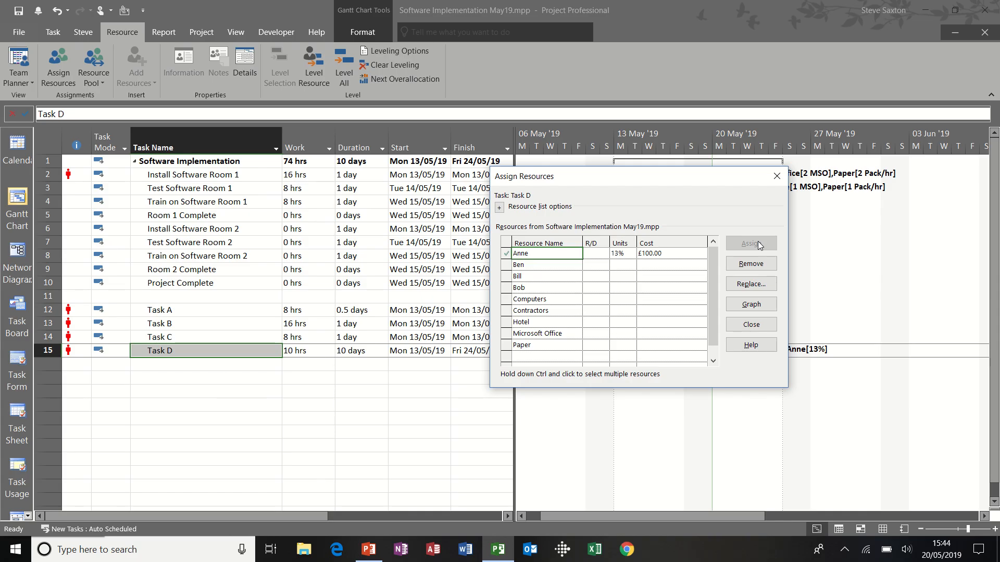
{"action": "left_click", "coordinate": [545, 265]}
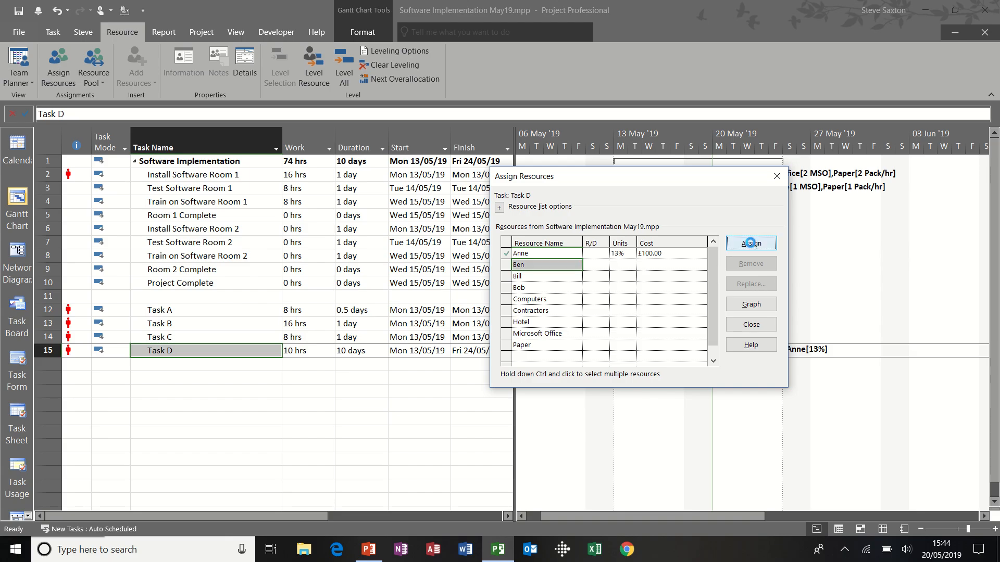
{"action": "left_click", "coordinate": [751, 243]}
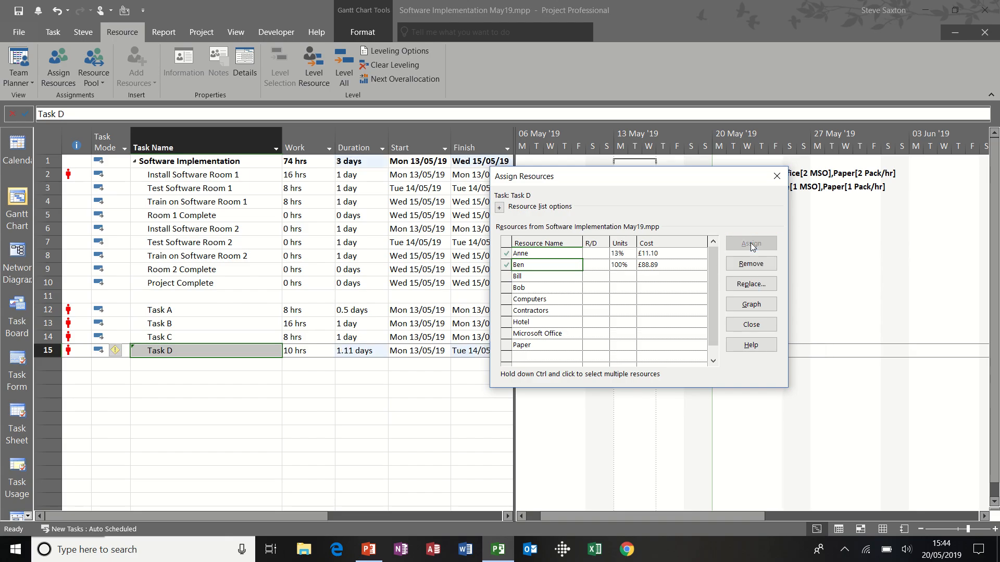
Step: Set Task D's duration to 10 days in the task table and reselect the task
{"action": "left_click", "coordinate": [357, 351]}
{"action": "type", "text": "10"}
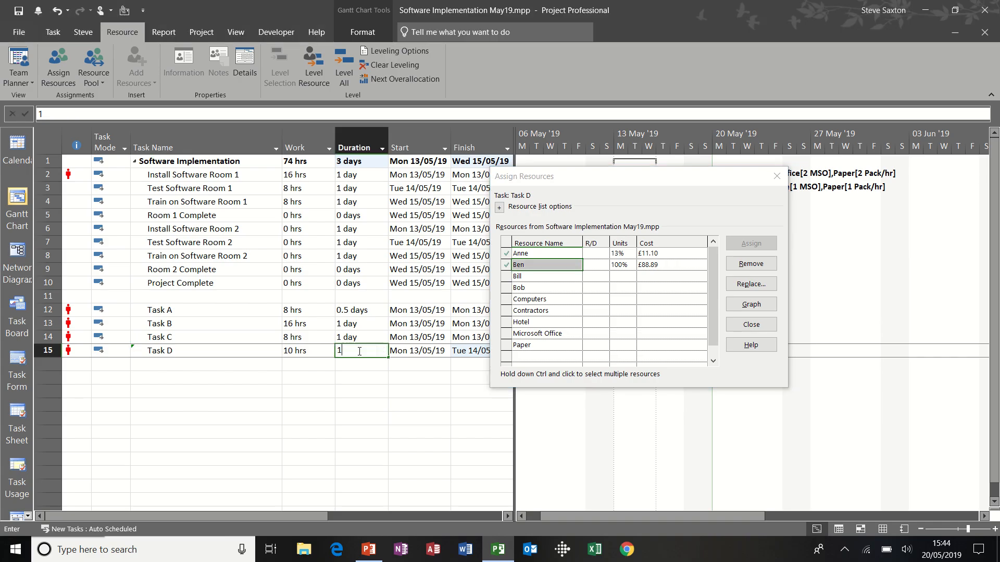
{"action": "left_click", "coordinate": [269, 352]}
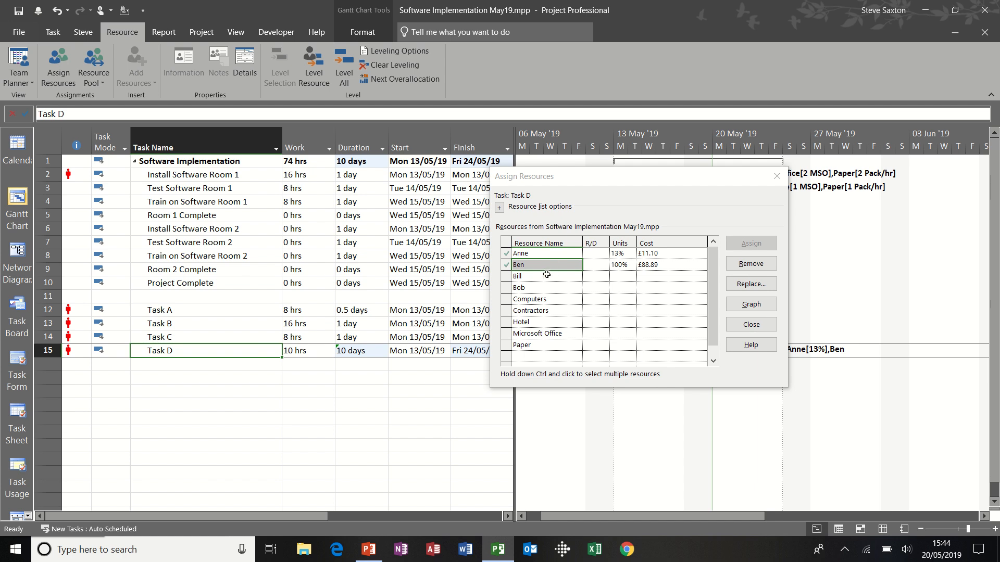
Step: Select the second through fourth resources in the resource list for assignment to Task D
{"action": "left_click", "coordinate": [546, 274]}
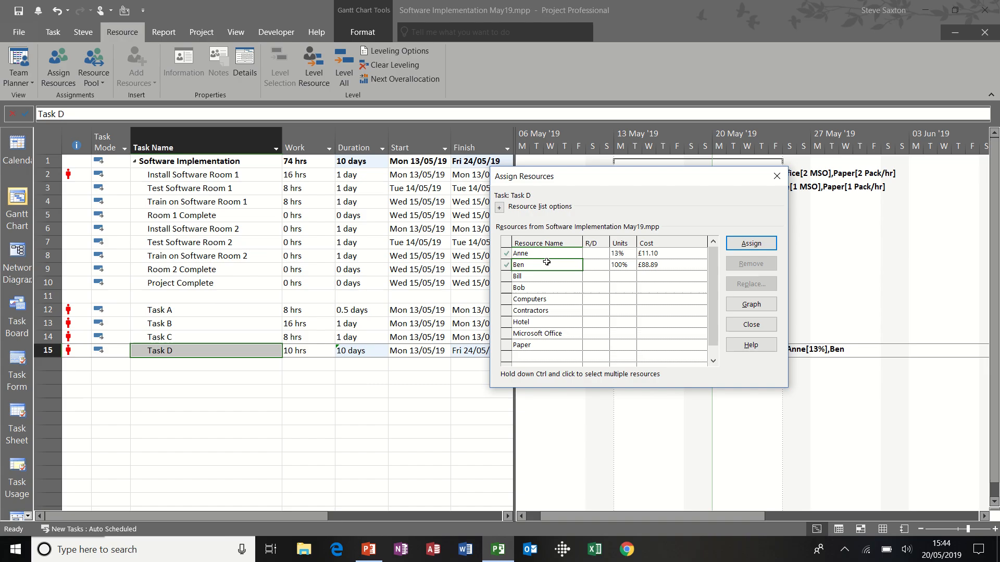
{"action": "left_click", "coordinate": [546, 279]}
{"action": "left_click_drag", "start_coordinate": [546, 281], "coordinate": [547, 286]}
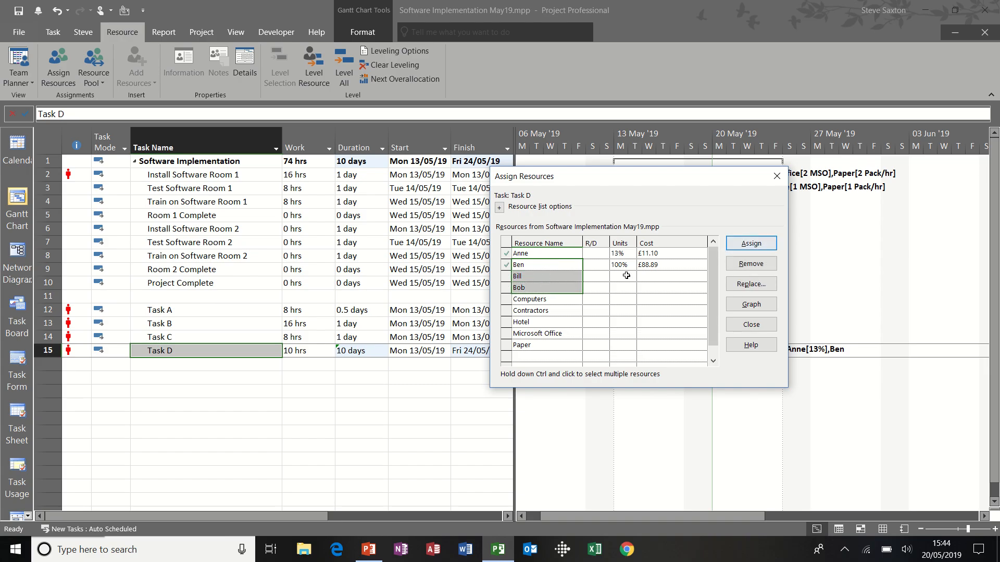